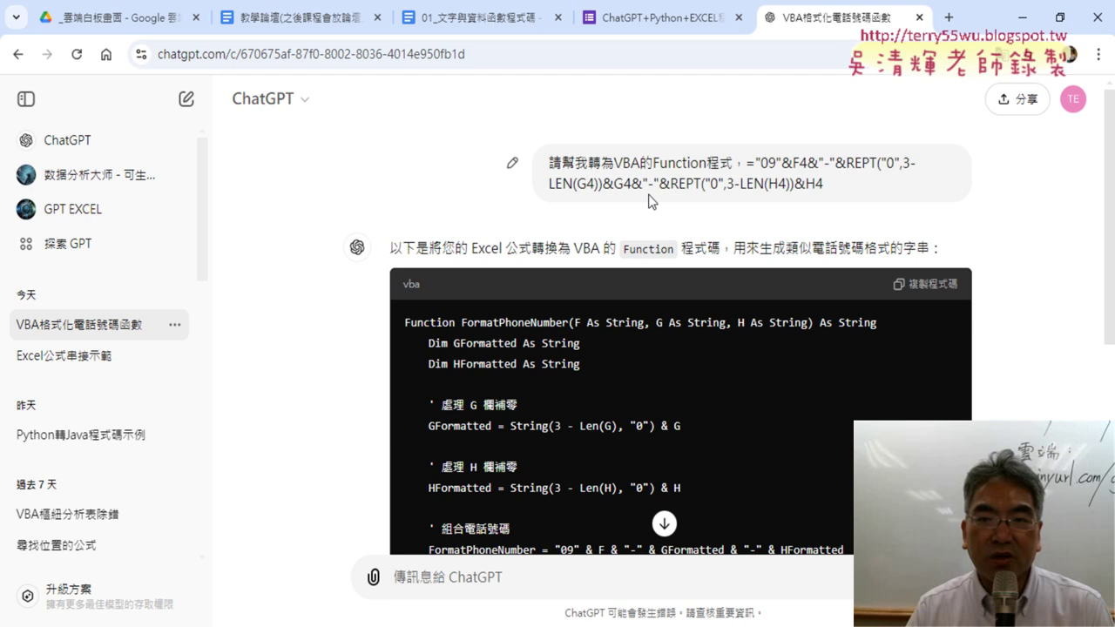
Compare the VBA格式化電話號碼函數 and Excel公式串接示範 conversations in ChatGPT
drag(550, 163, 733, 166)
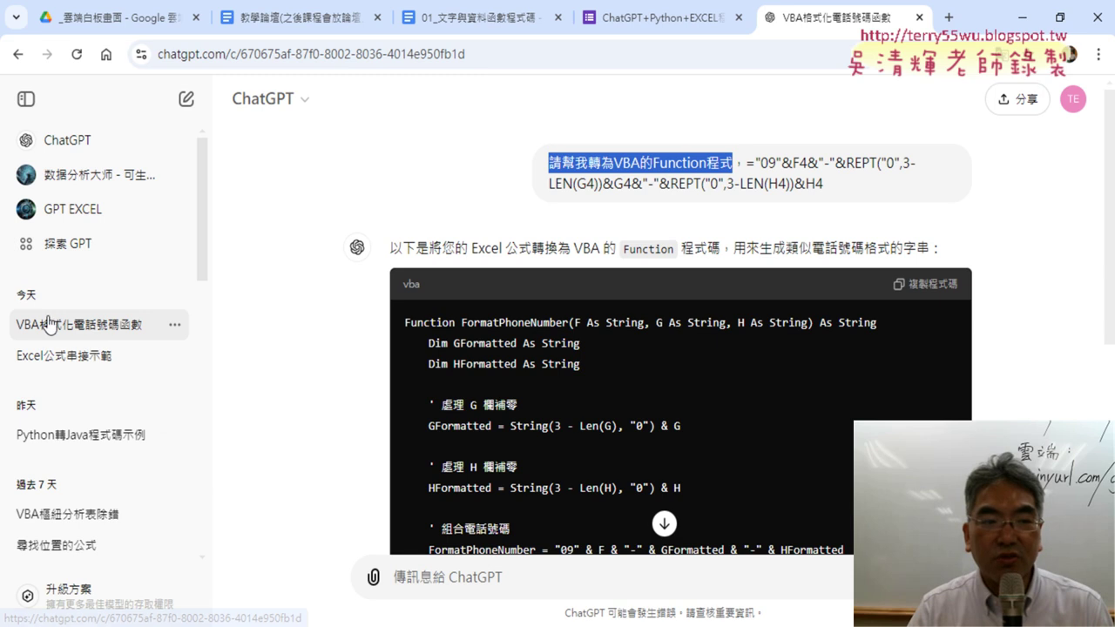
click(81, 360)
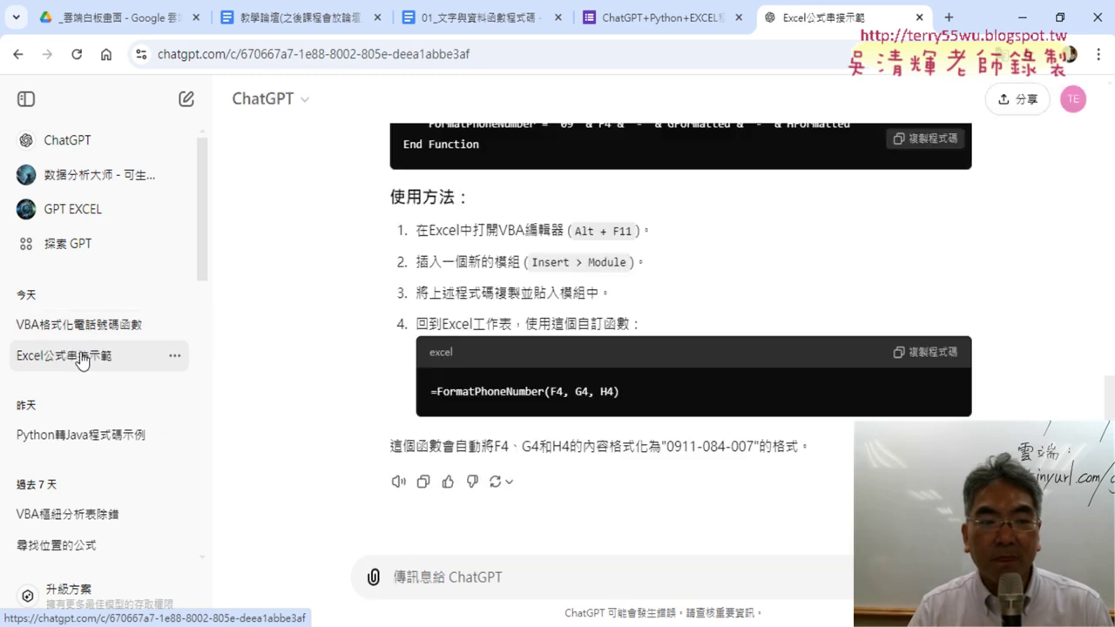
click(106, 328)
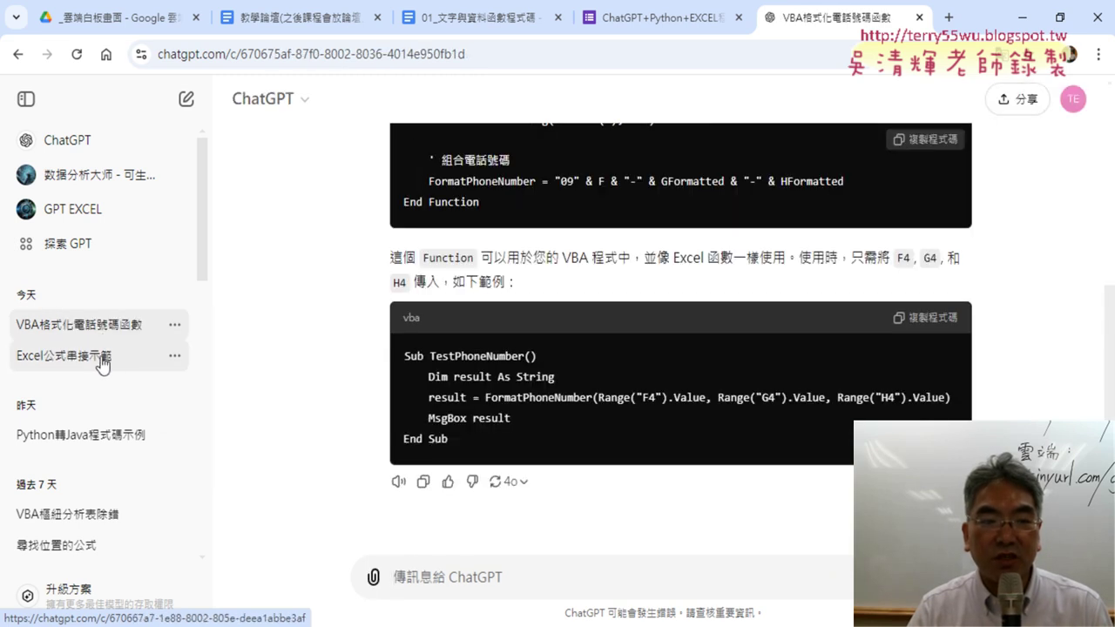
click(102, 361)
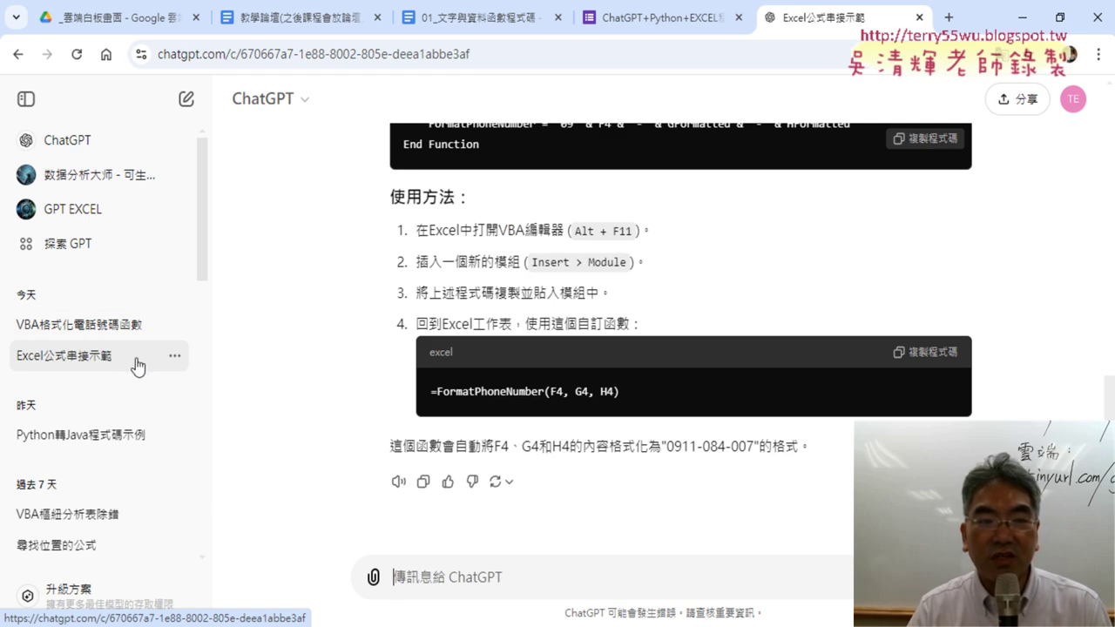
click(121, 328)
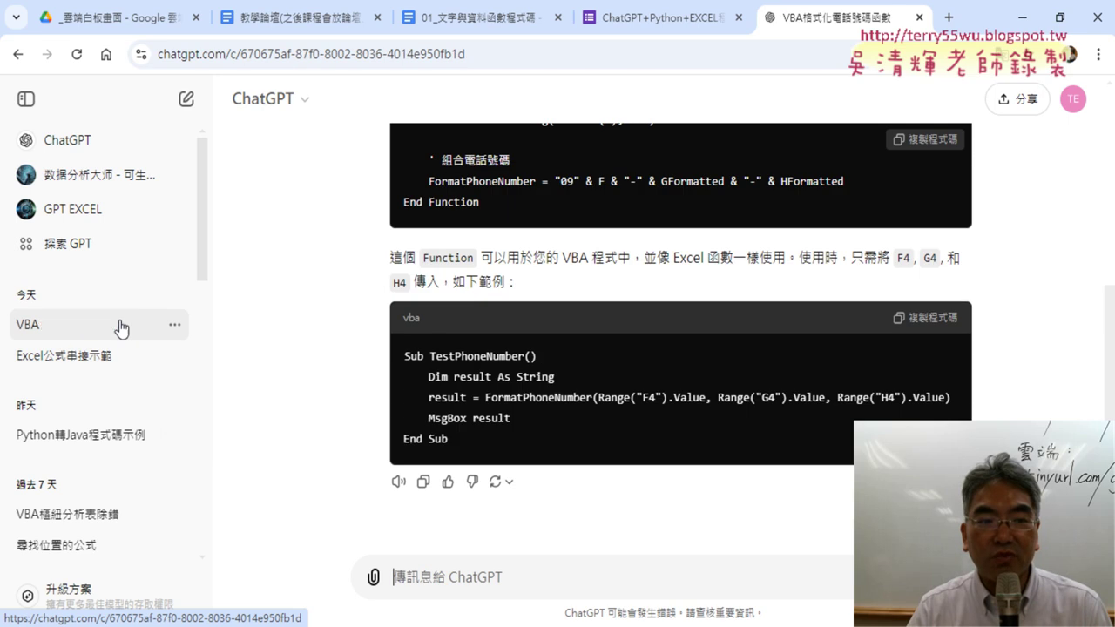
click(116, 360)
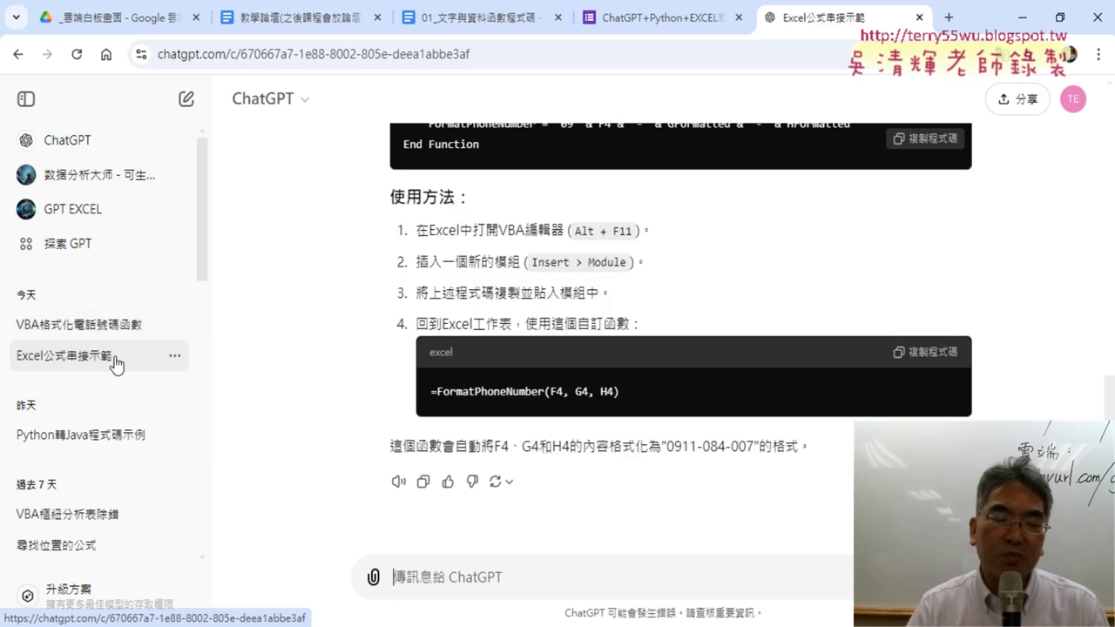
Copy the workbook name 01文字與資料函數 from File Explorer as the chat's new title
click(174, 355)
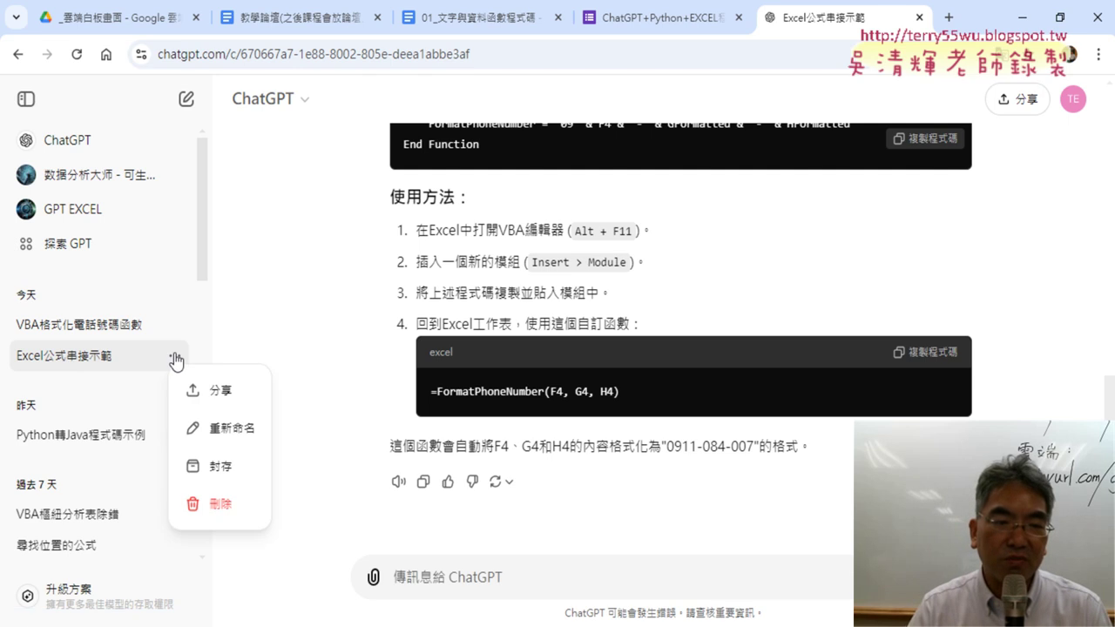
click(231, 429)
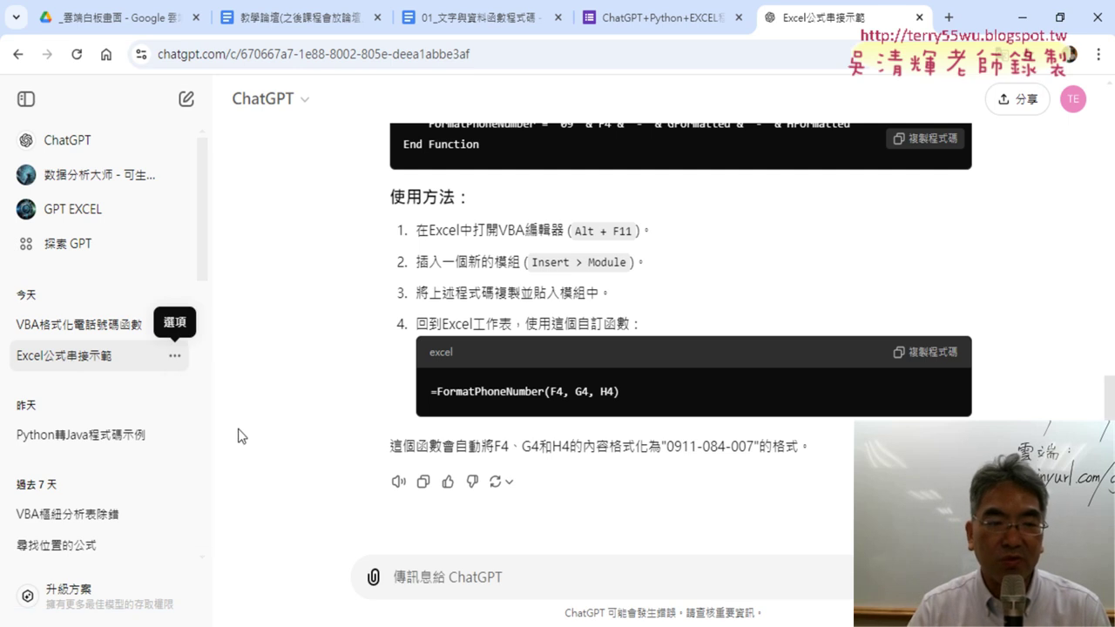
key(super+e)
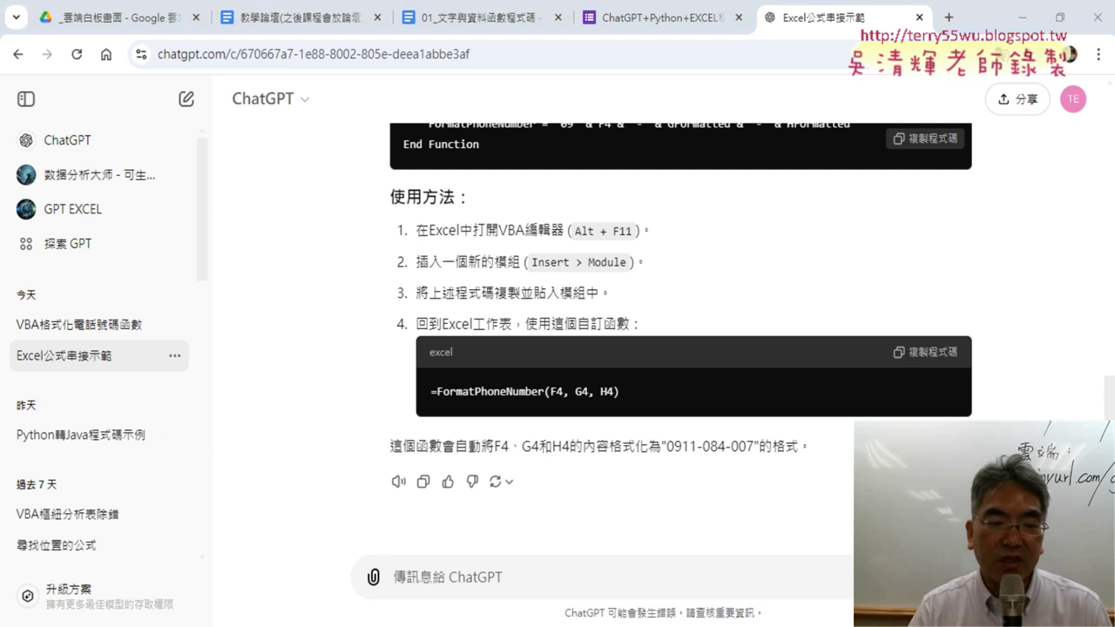
click(331, 170)
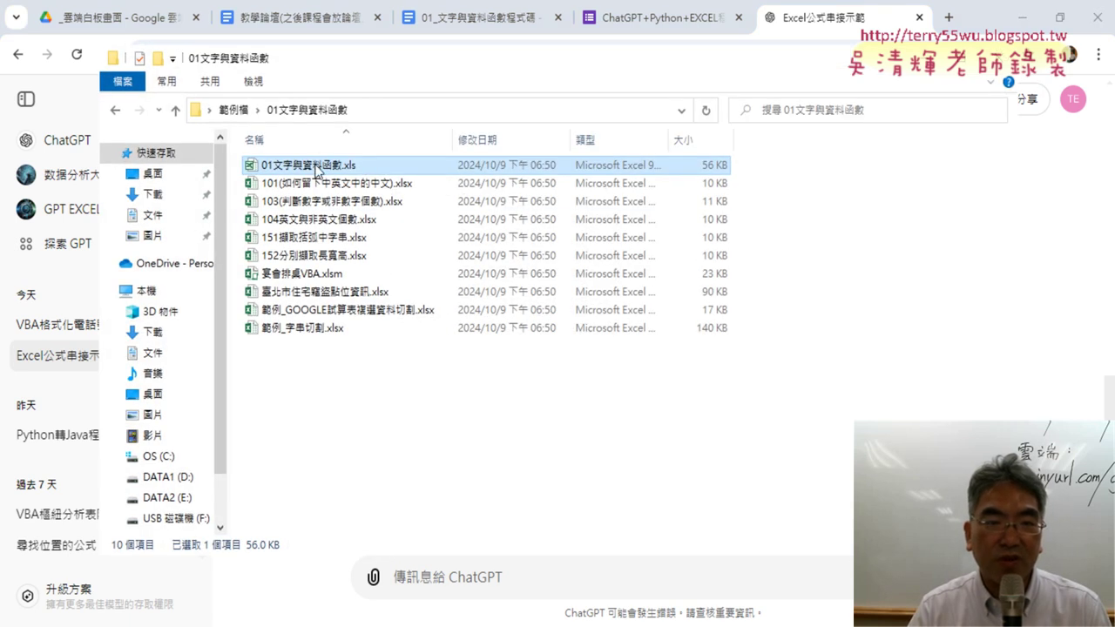
right_click(342, 167)
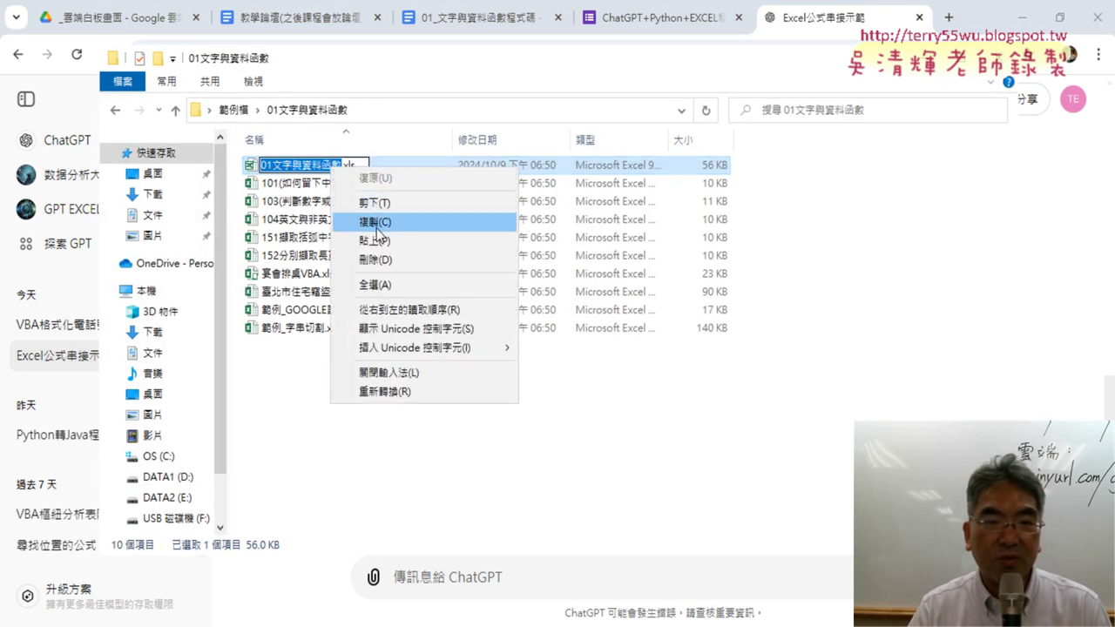
click(366, 219)
click(61, 373)
Rename the Excel公式串接示範 chat to 01文字與資料函數 by pasting the workbook name
click(169, 355)
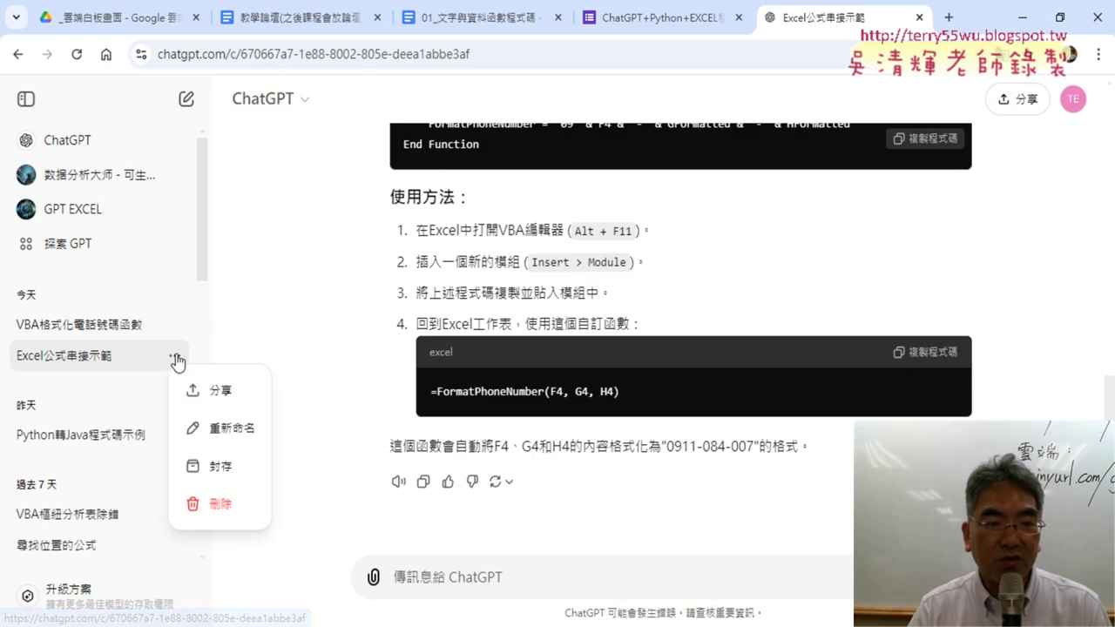
click(225, 427)
key(ctrl+a)
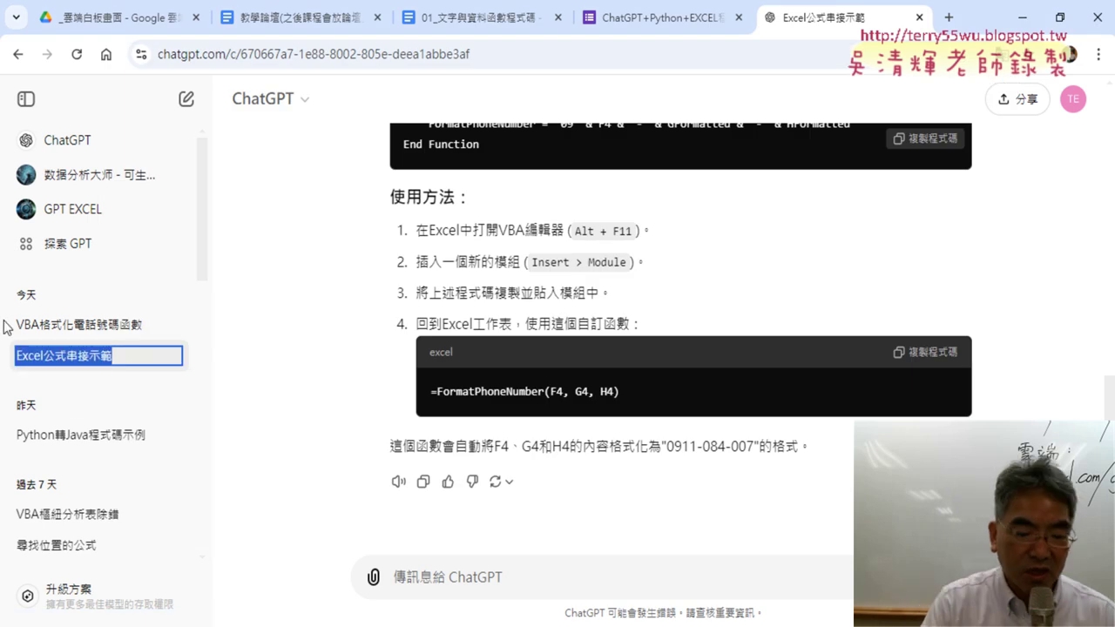
text(01文字與資料函數)
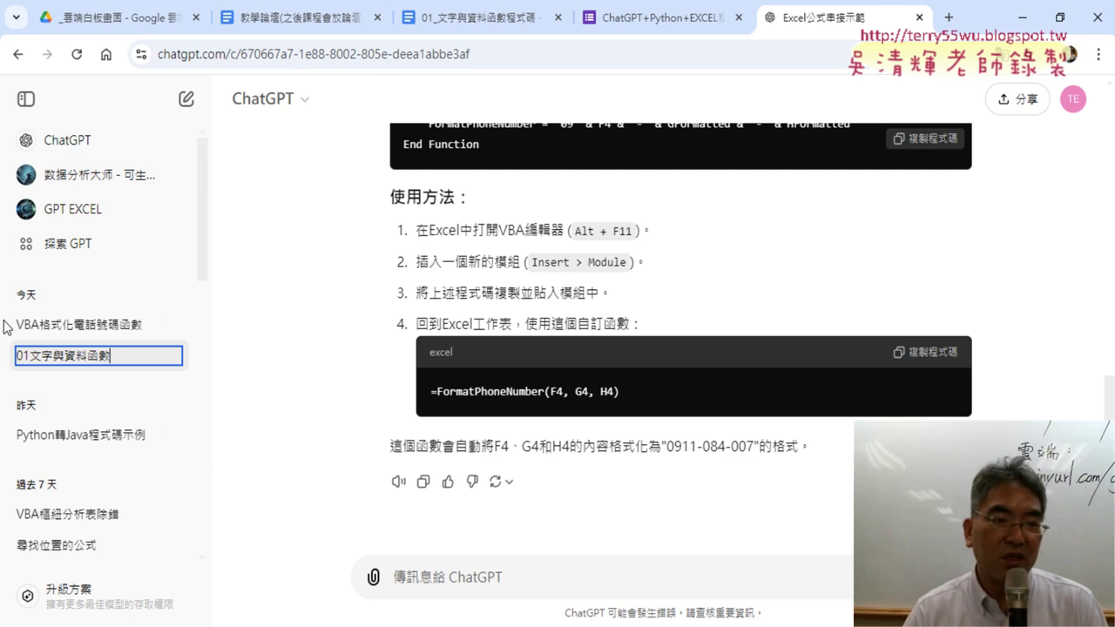
click(171, 393)
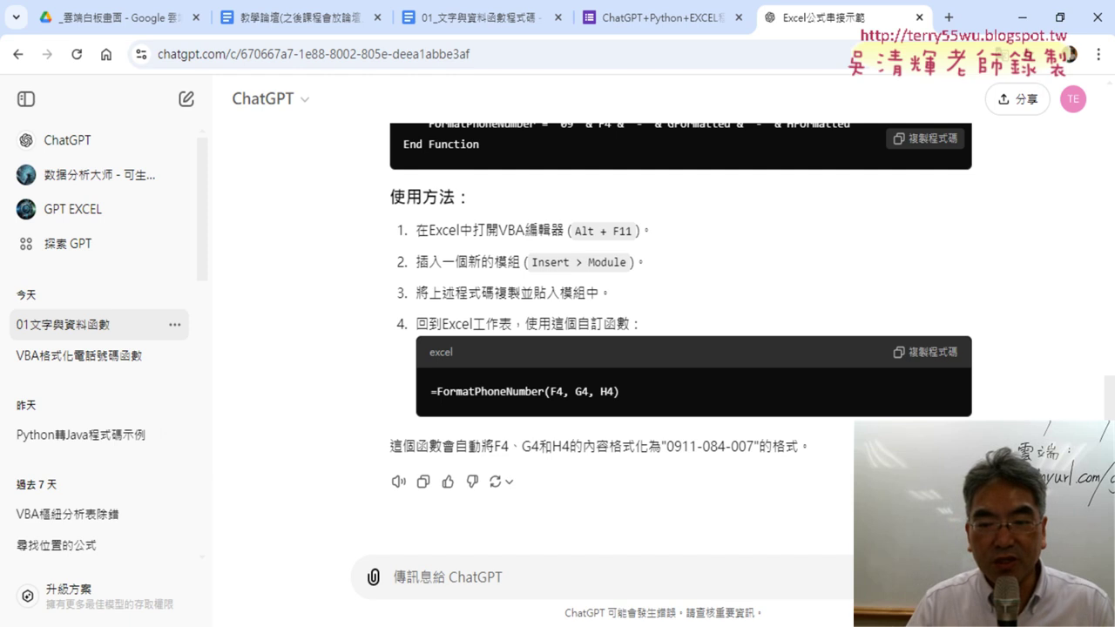
key(alt+Tab)
click(31, 76)
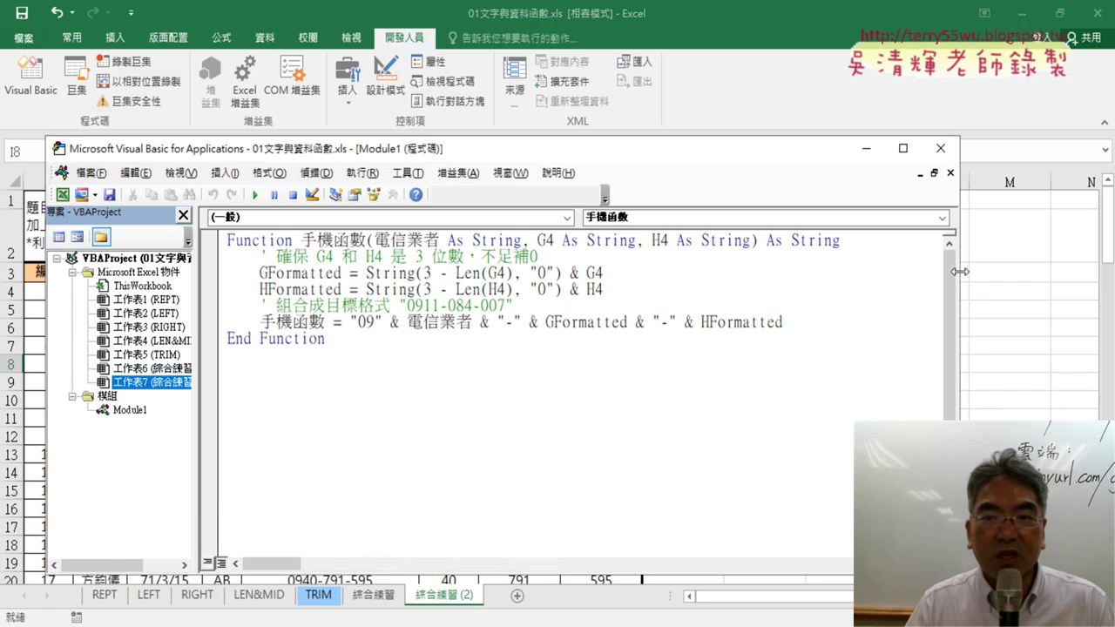
drag(959, 272, 713, 258)
drag(486, 159, 779, 52)
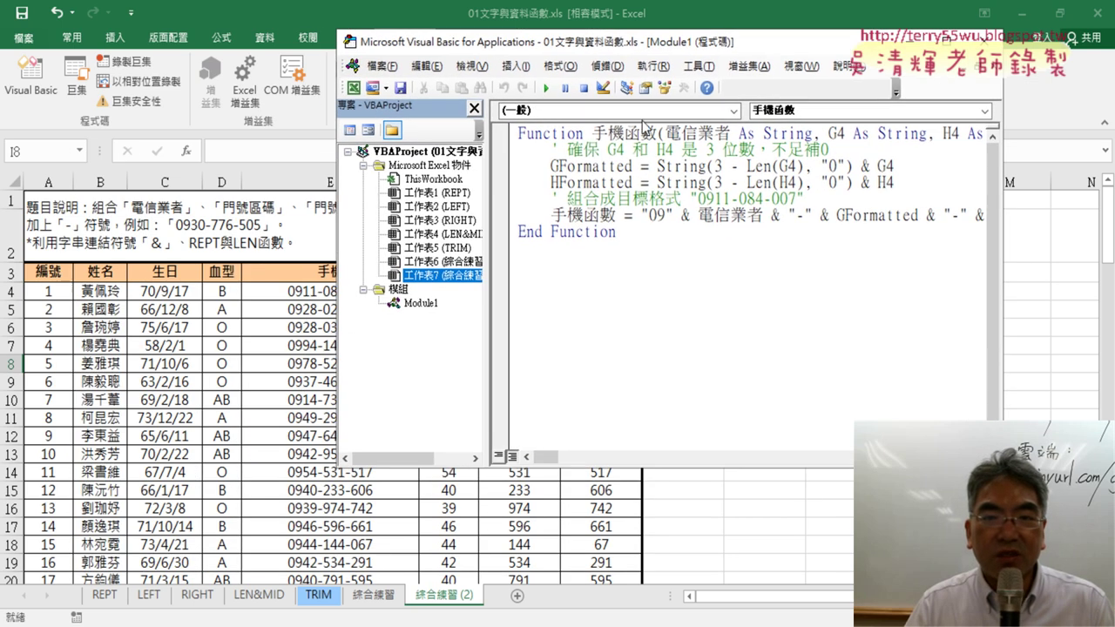
drag(552, 149, 829, 150)
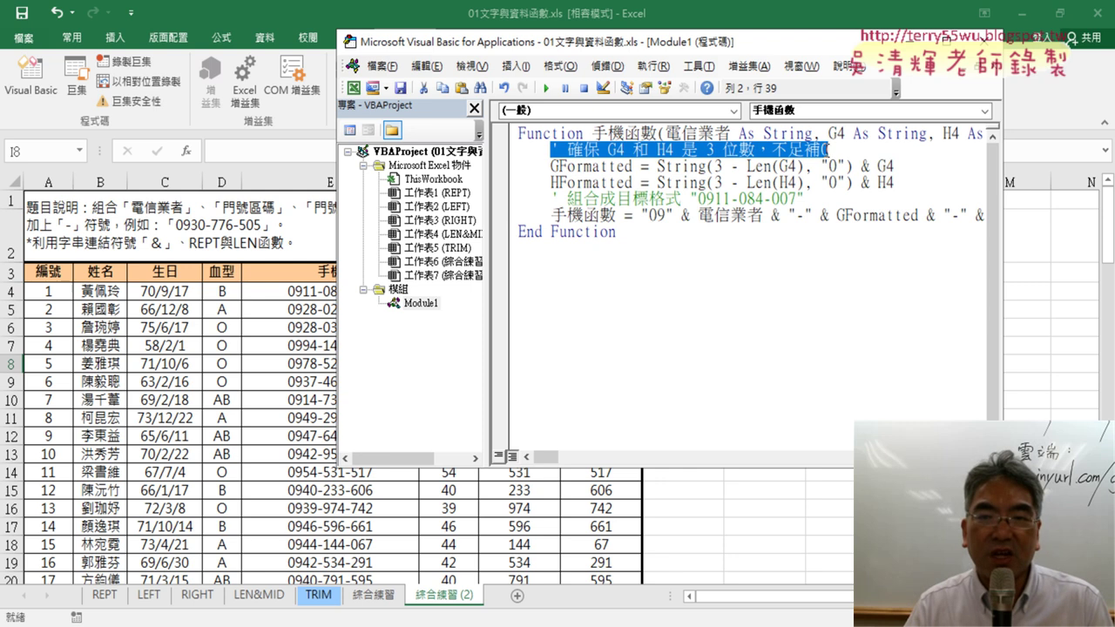
click(600, 154)
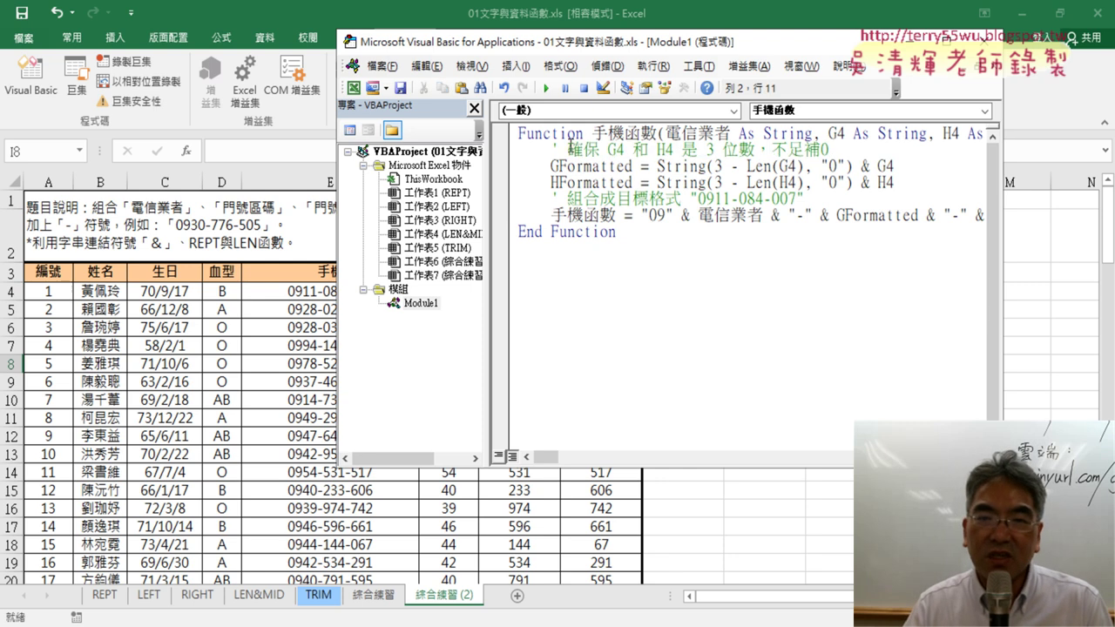
drag(568, 149, 844, 143)
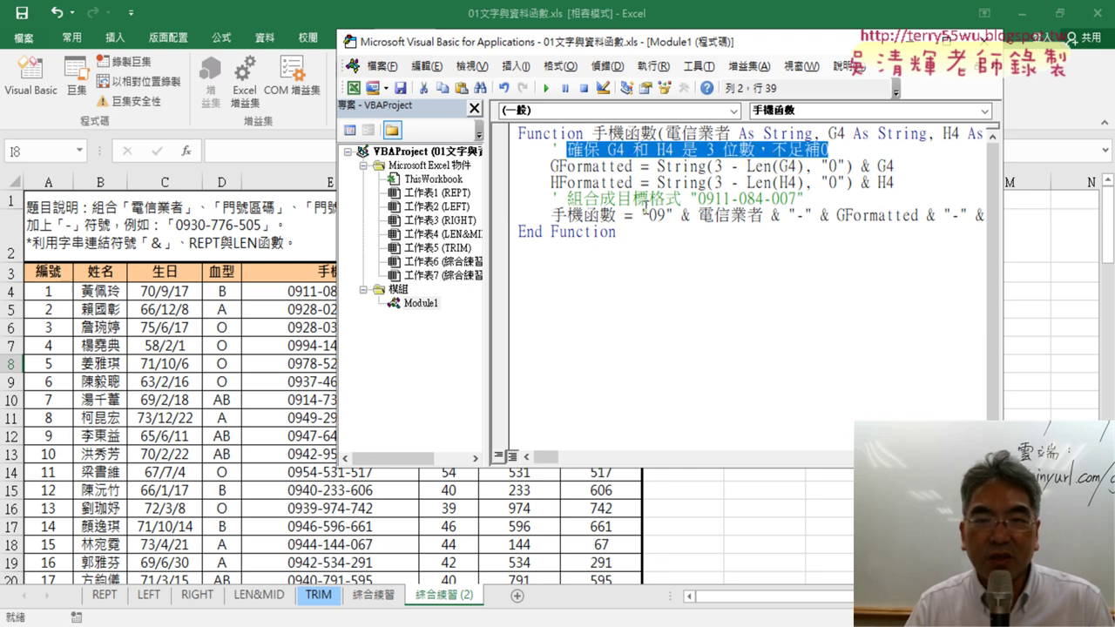
drag(568, 199, 825, 199)
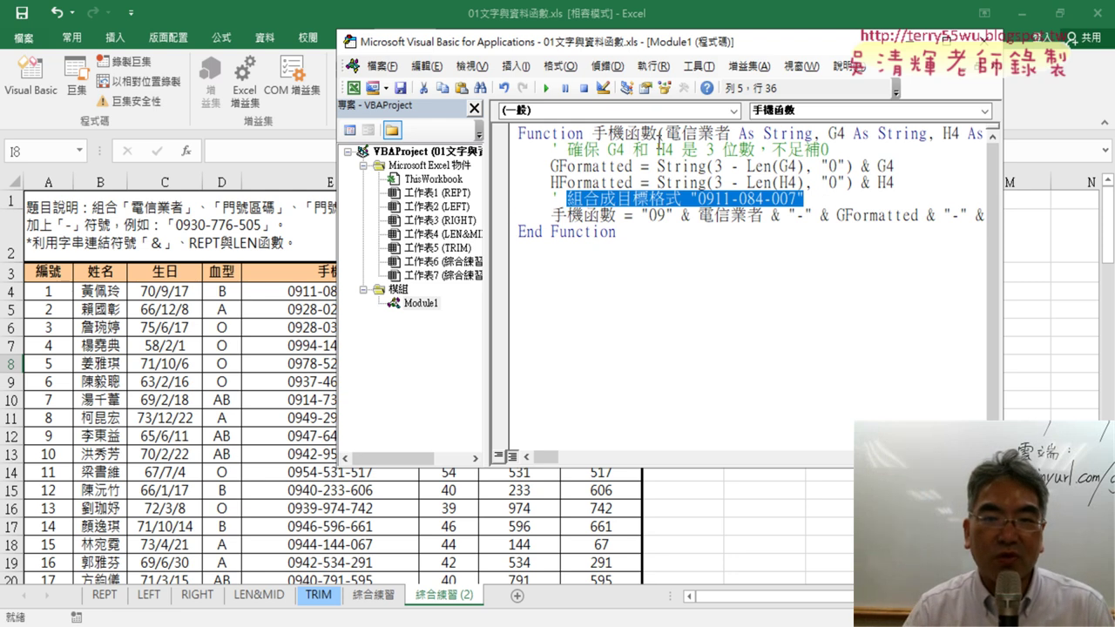
drag(591, 132, 511, 130)
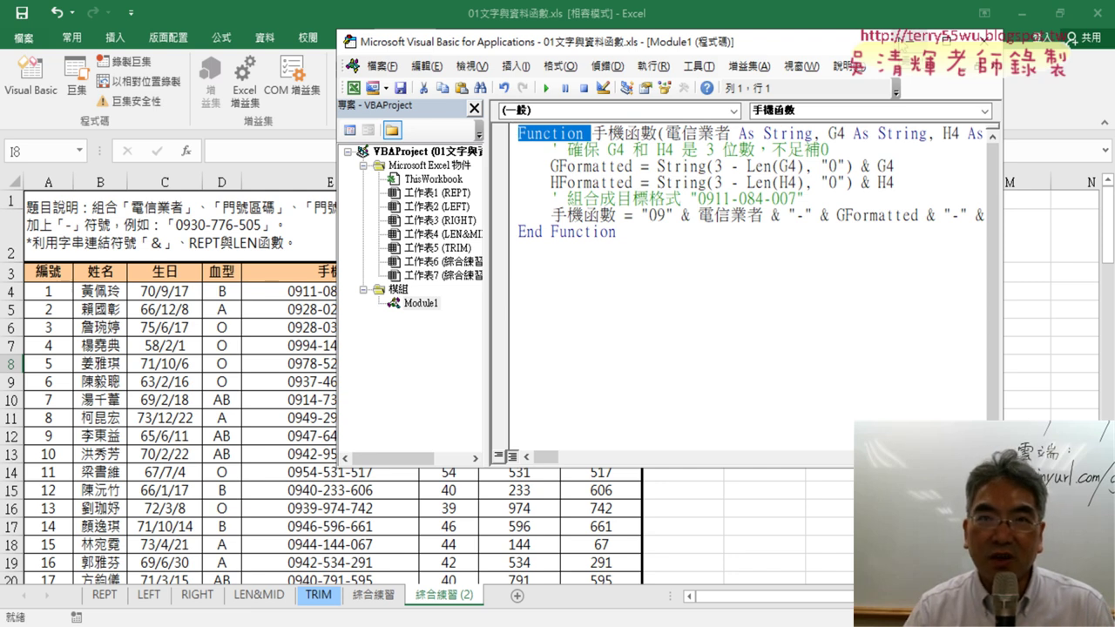
click(906, 39)
click(357, 291)
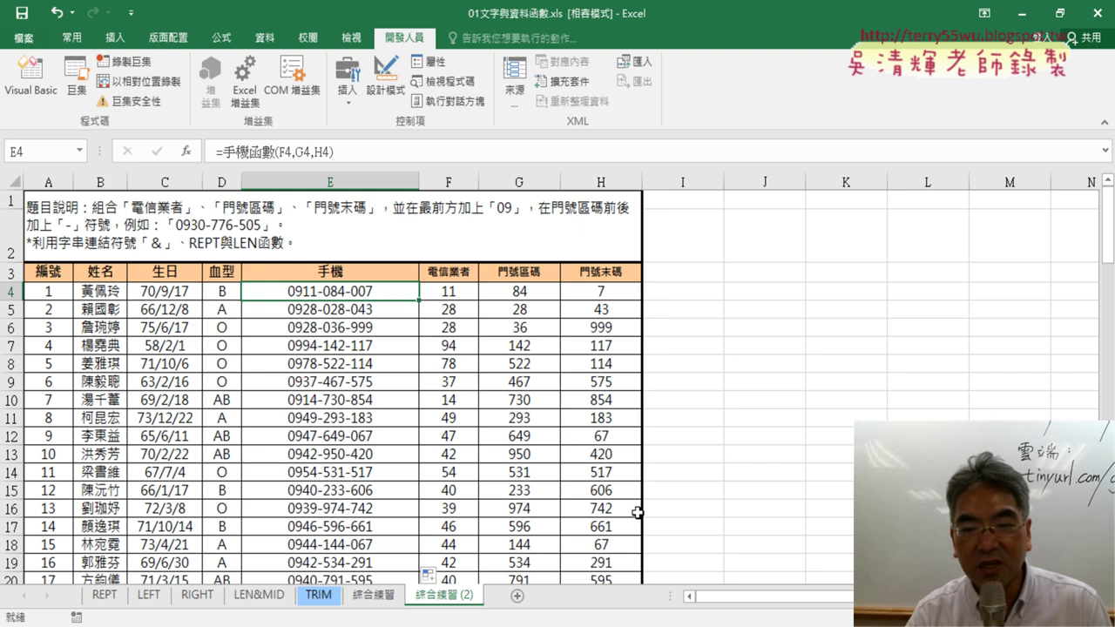
Review the 手機函數 function and its string-joining expression in Module1 of the VBA editor
key(alt+F11)
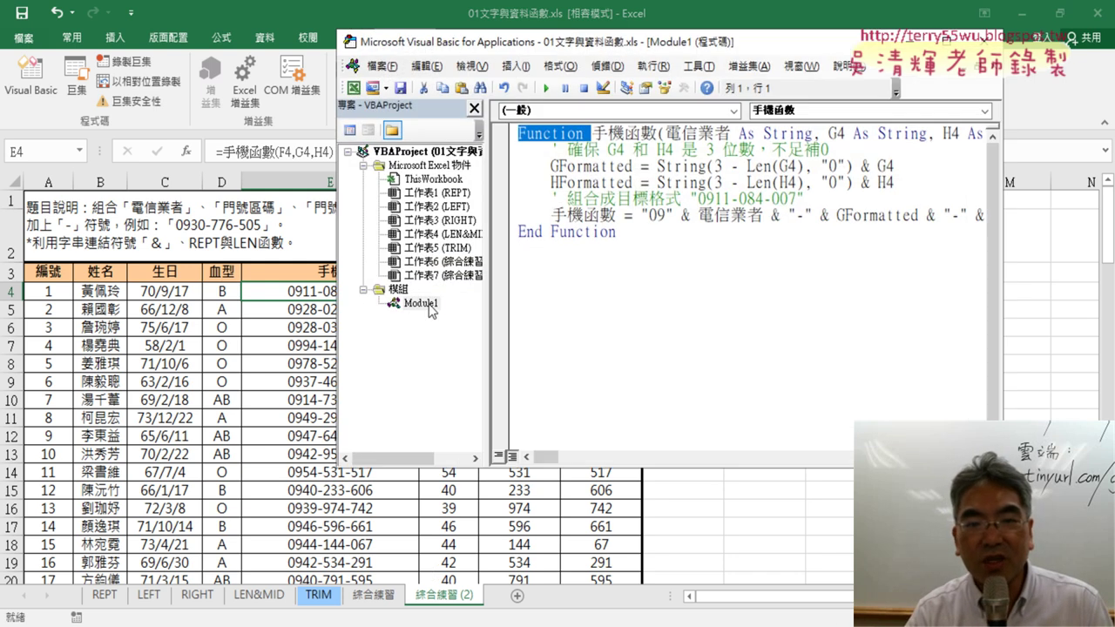
click(421, 303)
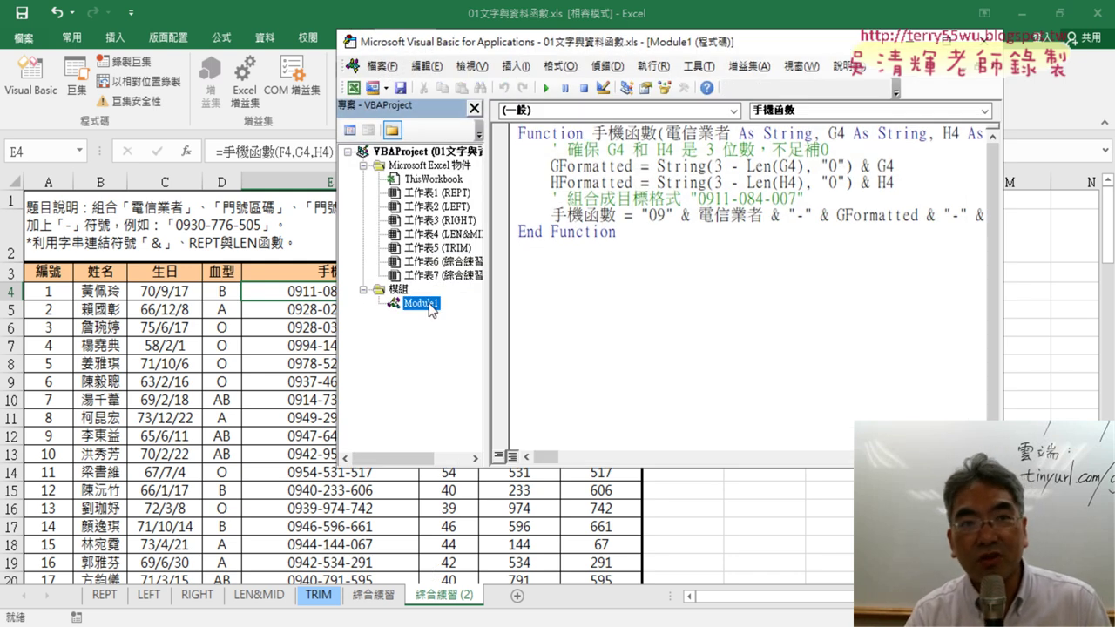
click(554, 272)
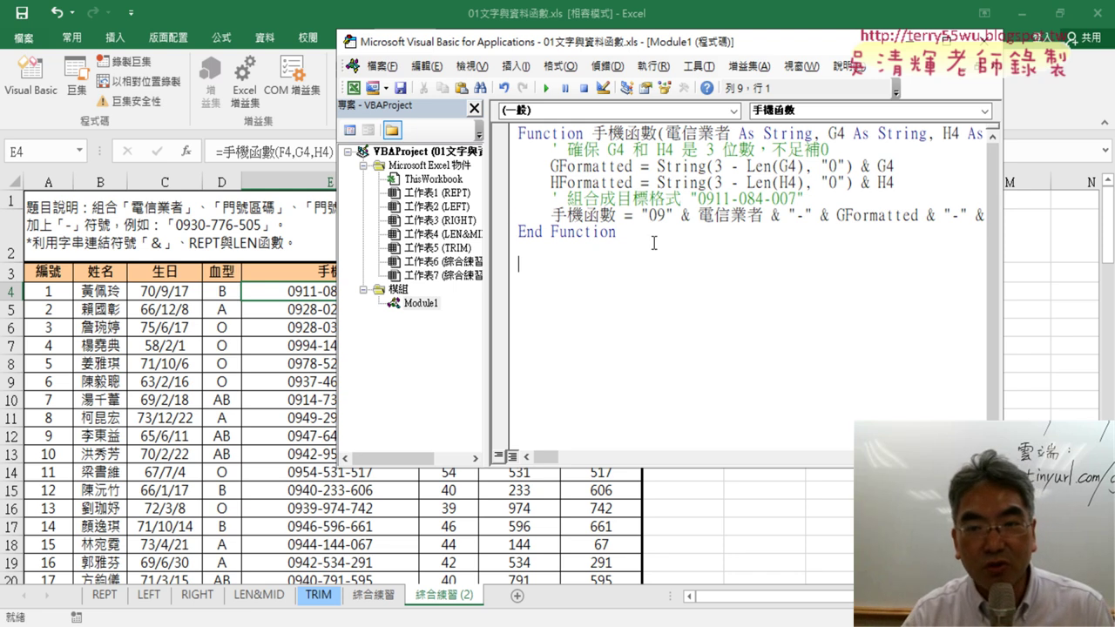
drag(642, 213, 952, 216)
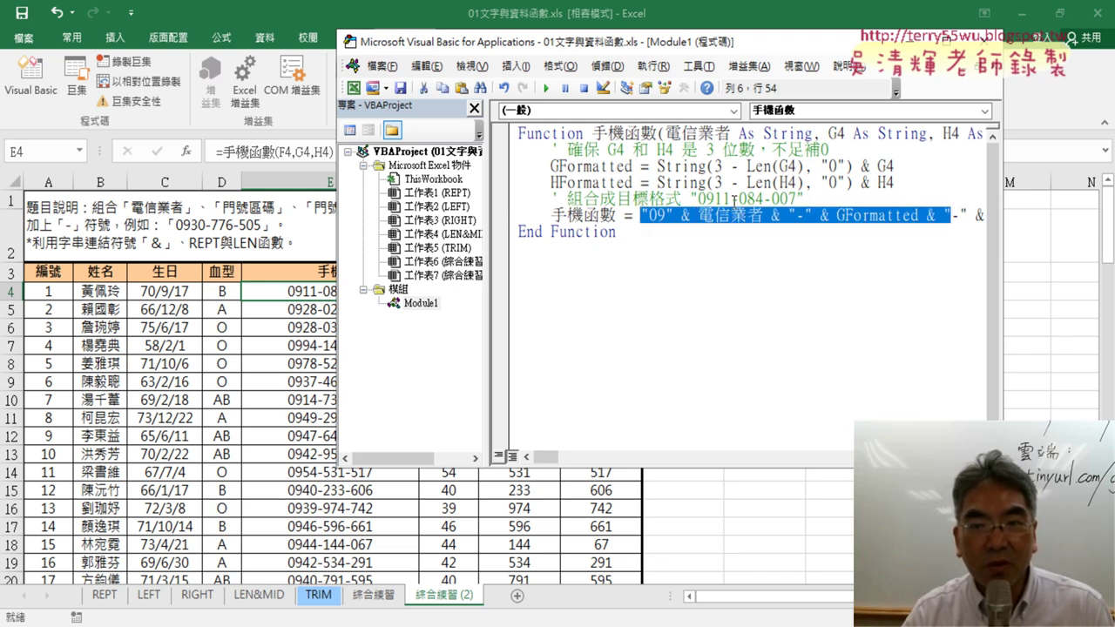
drag(622, 215, 551, 215)
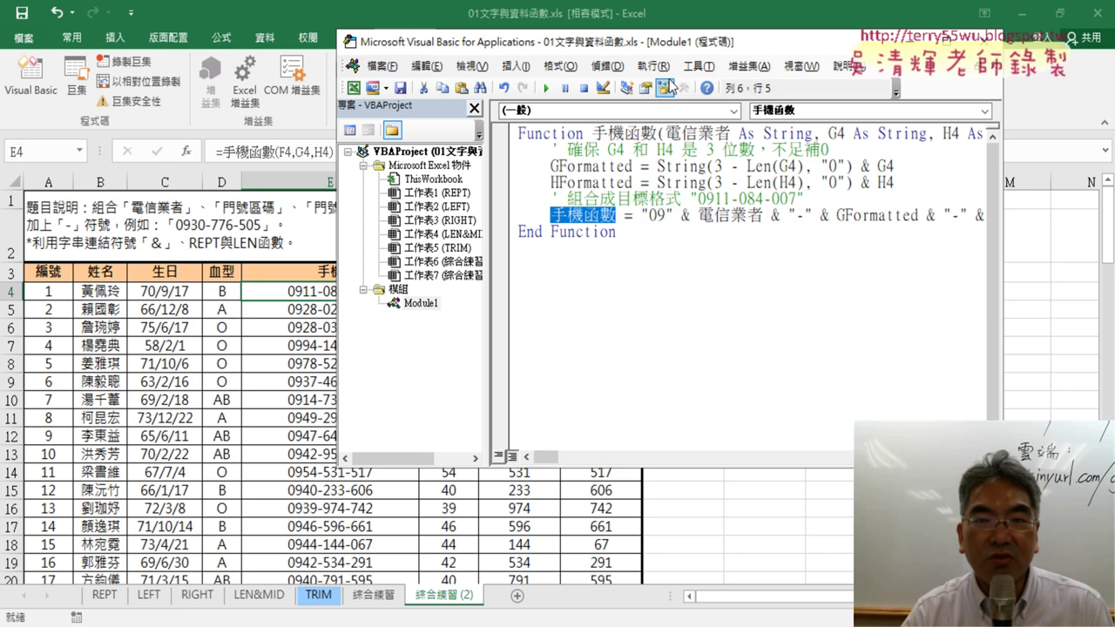
drag(687, 48, 832, 58)
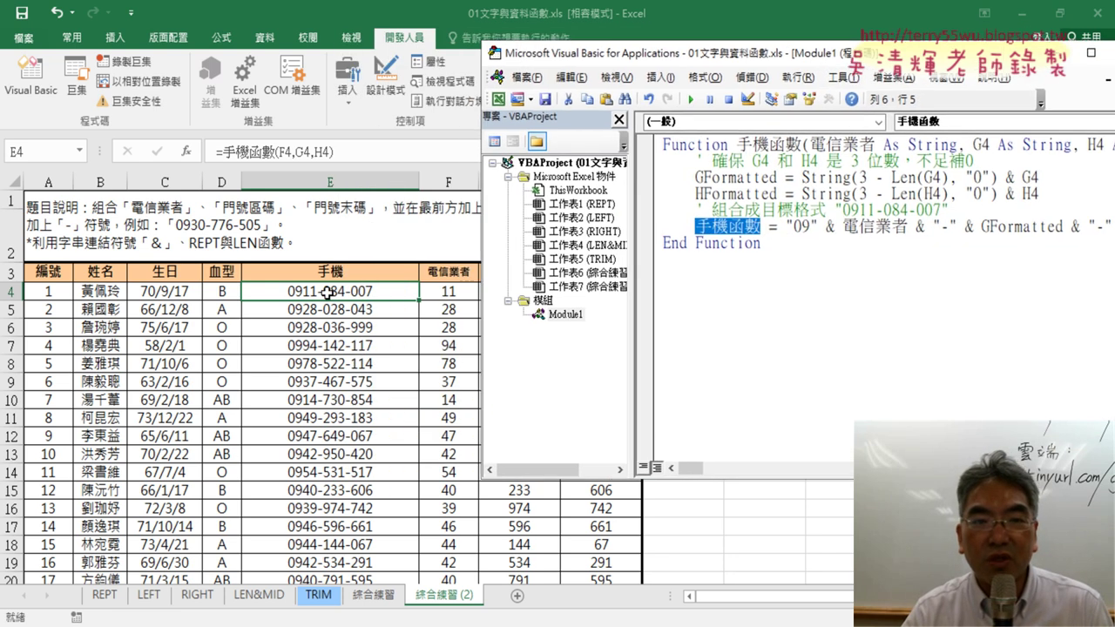
Check the =手機函數 formula in E4 and confirm results run down to row 103
click(329, 288)
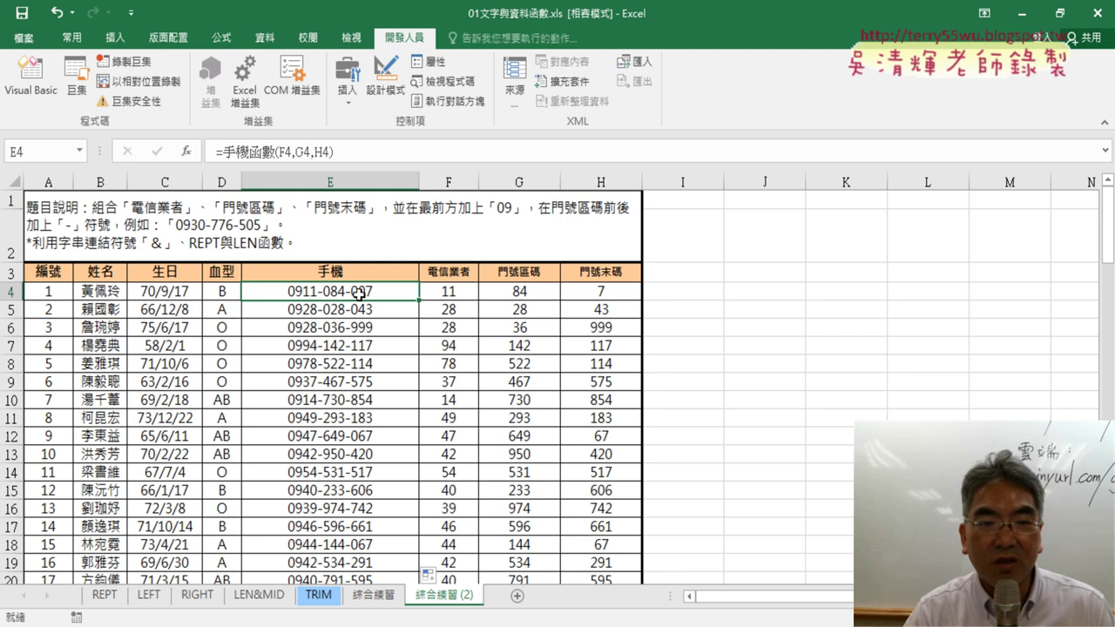
click(707, 294)
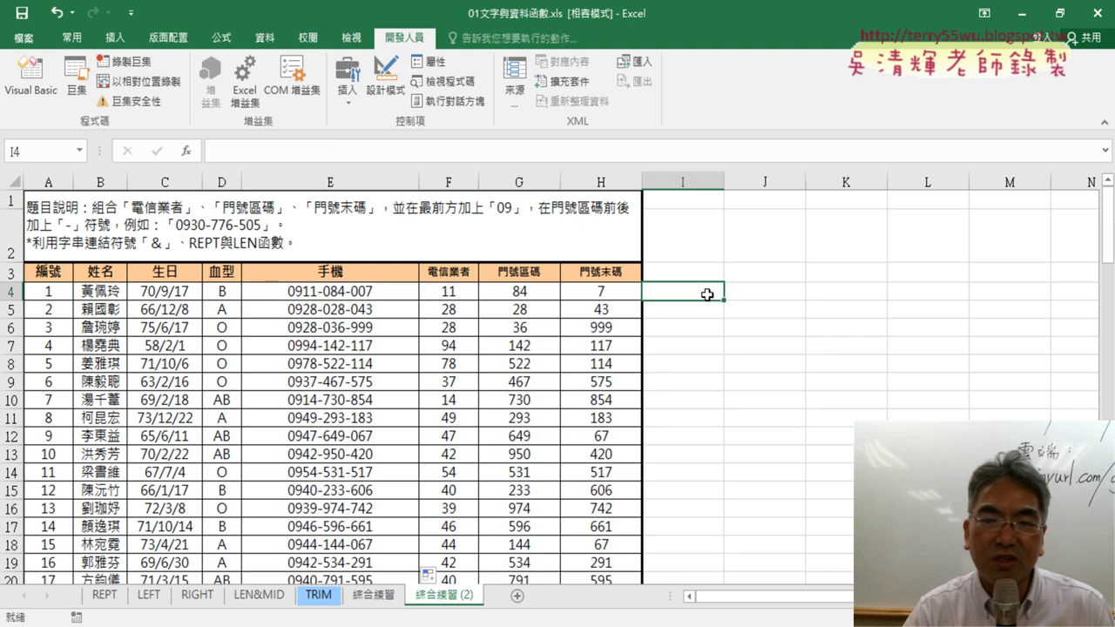
click(384, 305)
click(382, 292)
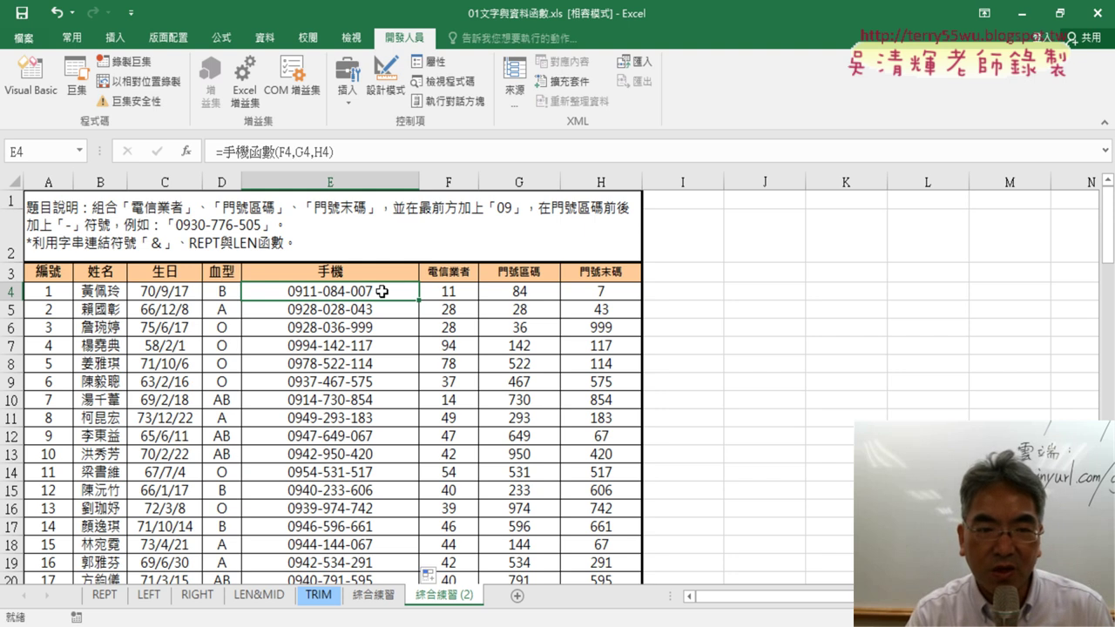
key(ctrl+Down)
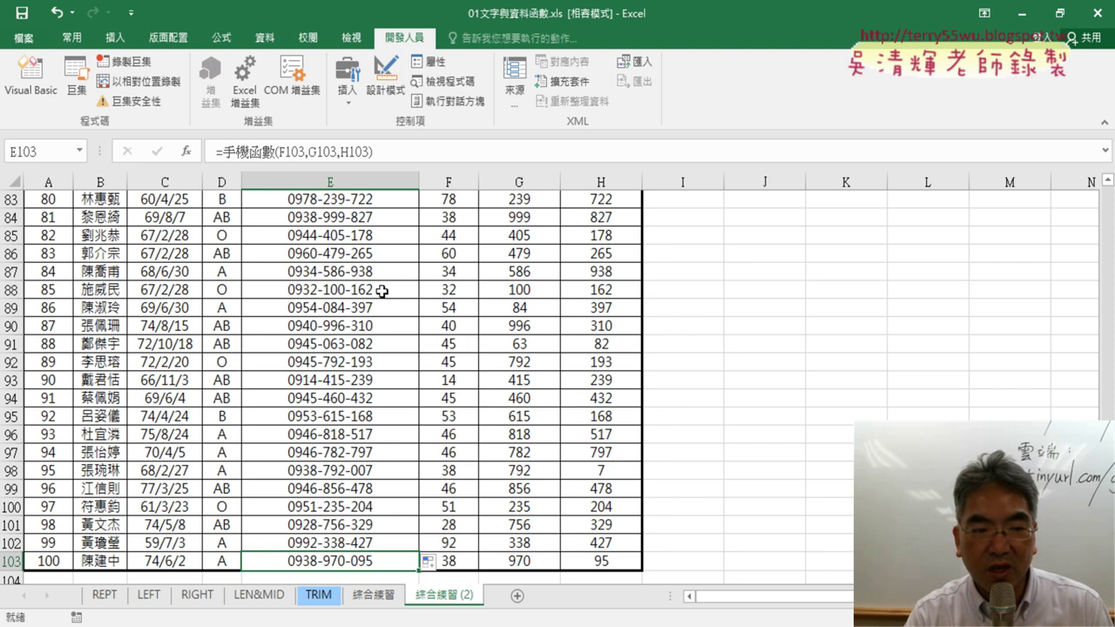
key(ctrl+Up)
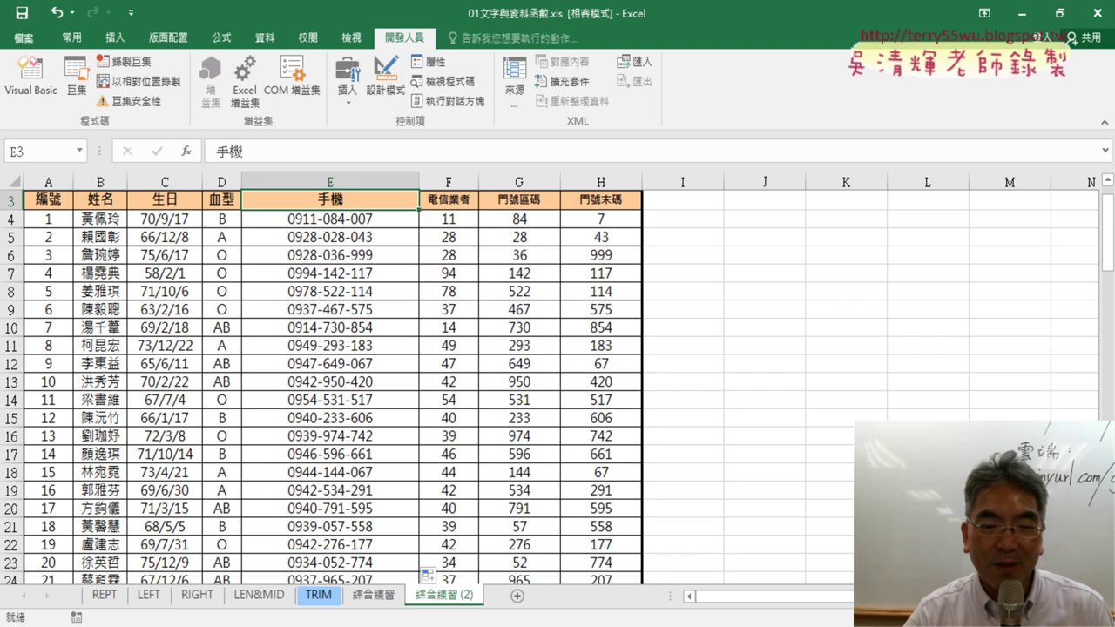
Review the earlier formula and VBA Function requests in the ChatGPT conversation
click(551, 536)
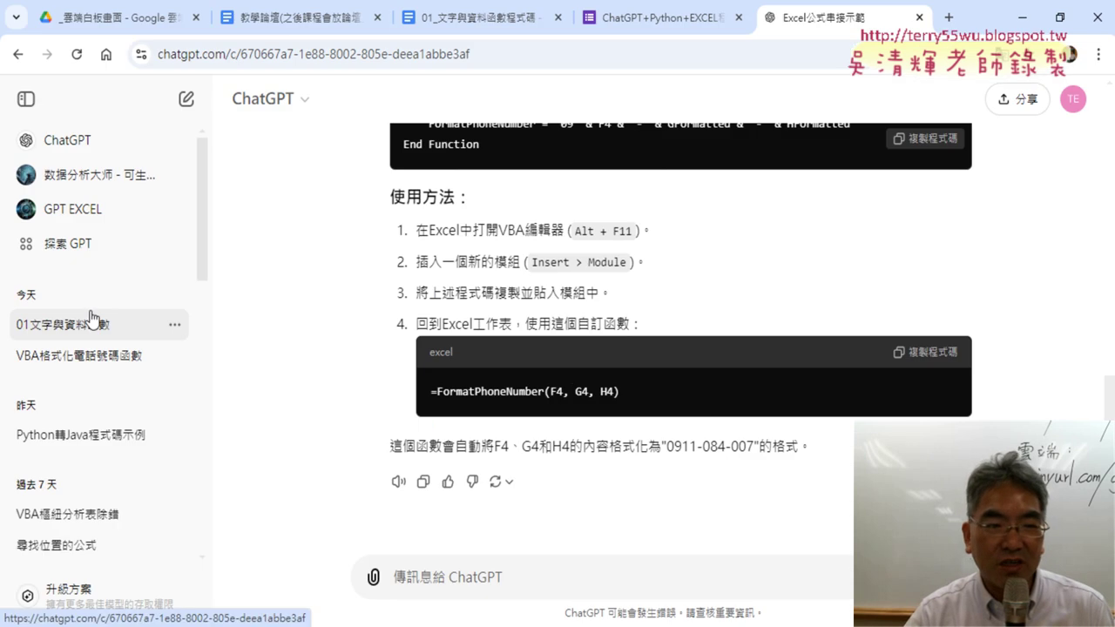
scroll(641, 308, up, 5)
scroll(662, 267, up, 6)
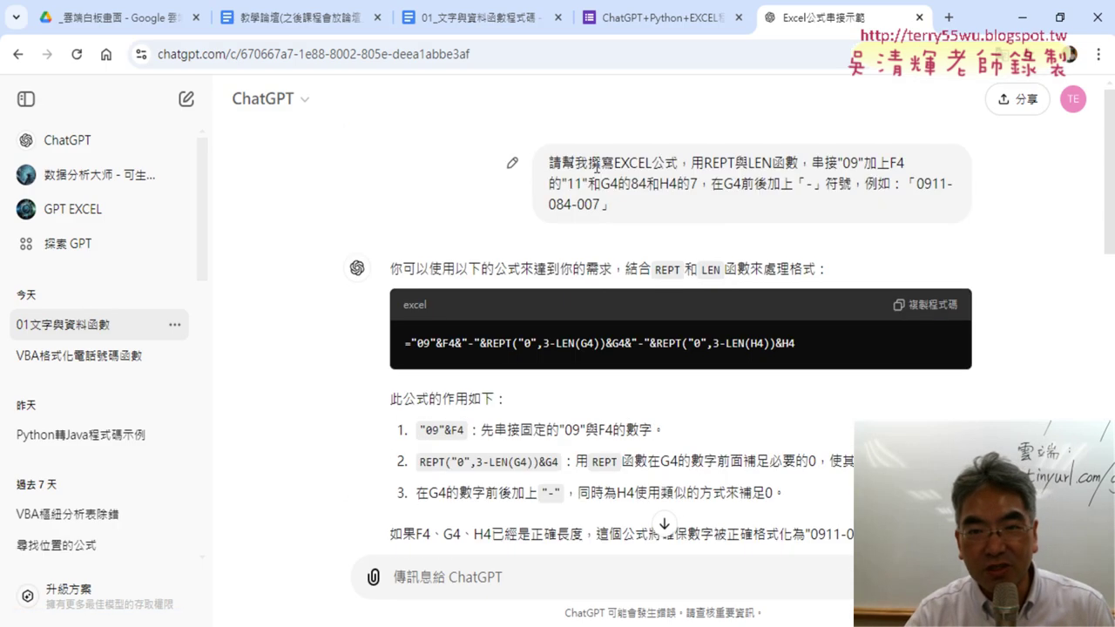
mouse_move(548, 162)
mouse_down()
mouse_move(688, 160)
mouse_move(781, 203)
mouse_up()
scroll(785, 206, down, 10)
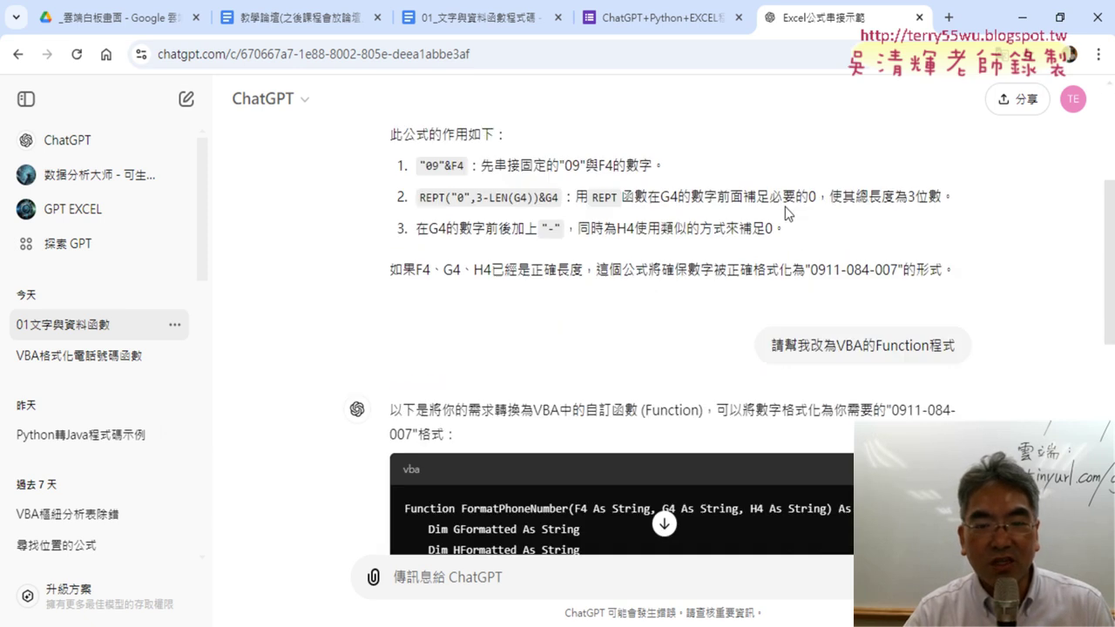
scroll(565, 396, down, 2)
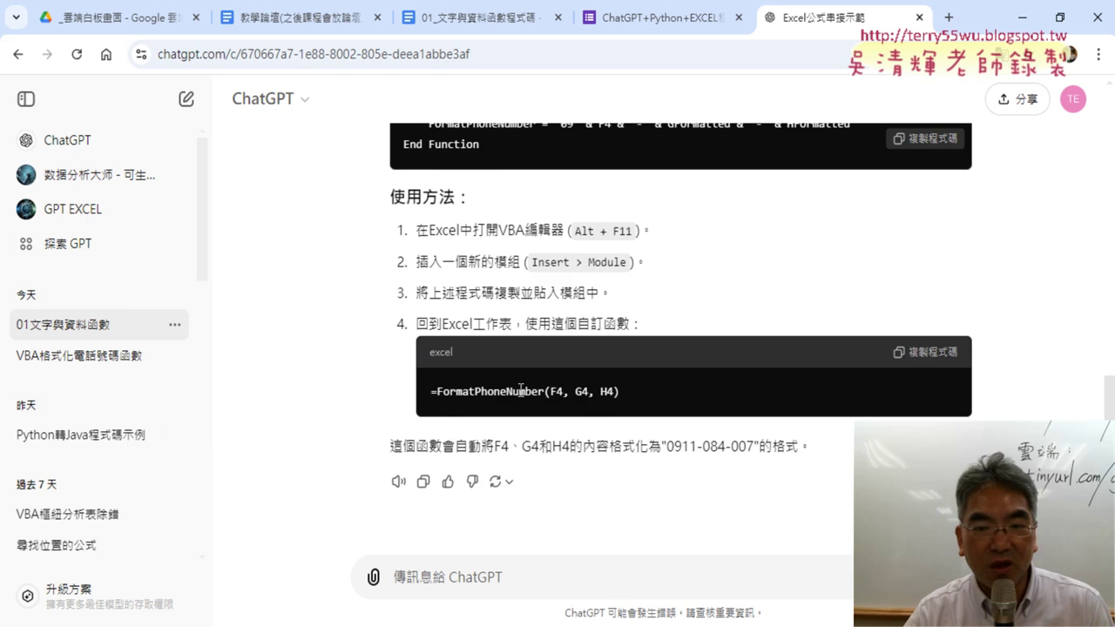
scroll(759, 298, up, 7)
drag(760, 293, 967, 291)
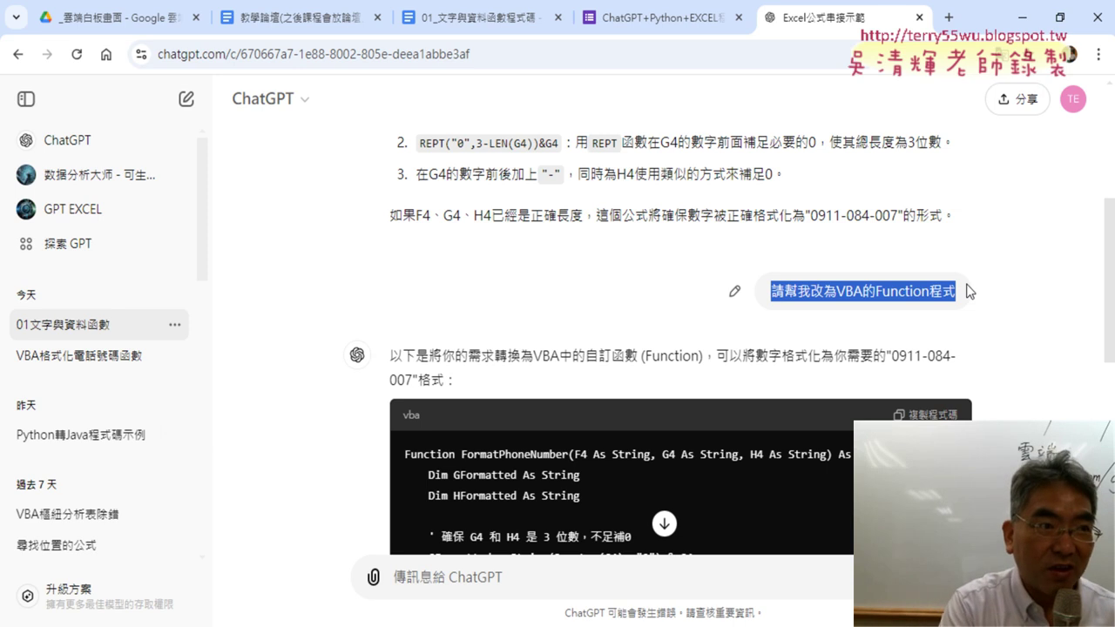
scroll(838, 372, down, 4)
scroll(521, 503, down, 2)
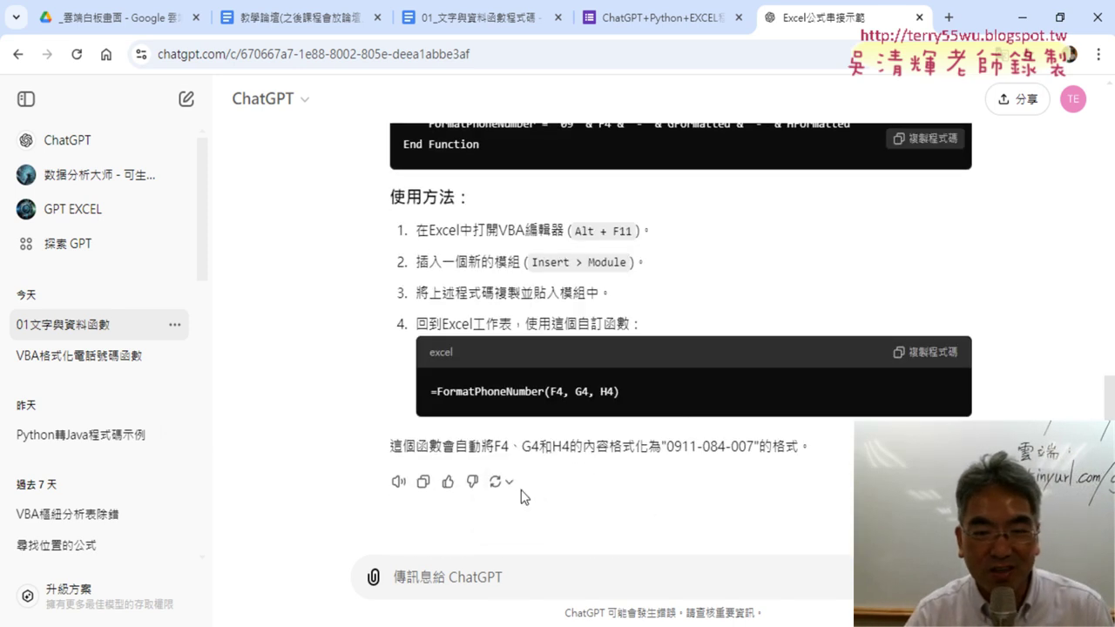
Ask ChatGPT: 請幫我改為VBA的sub程式，結果輸出到E4:E103
click(512, 577)
text(請幫我改為VBA的Function程式)
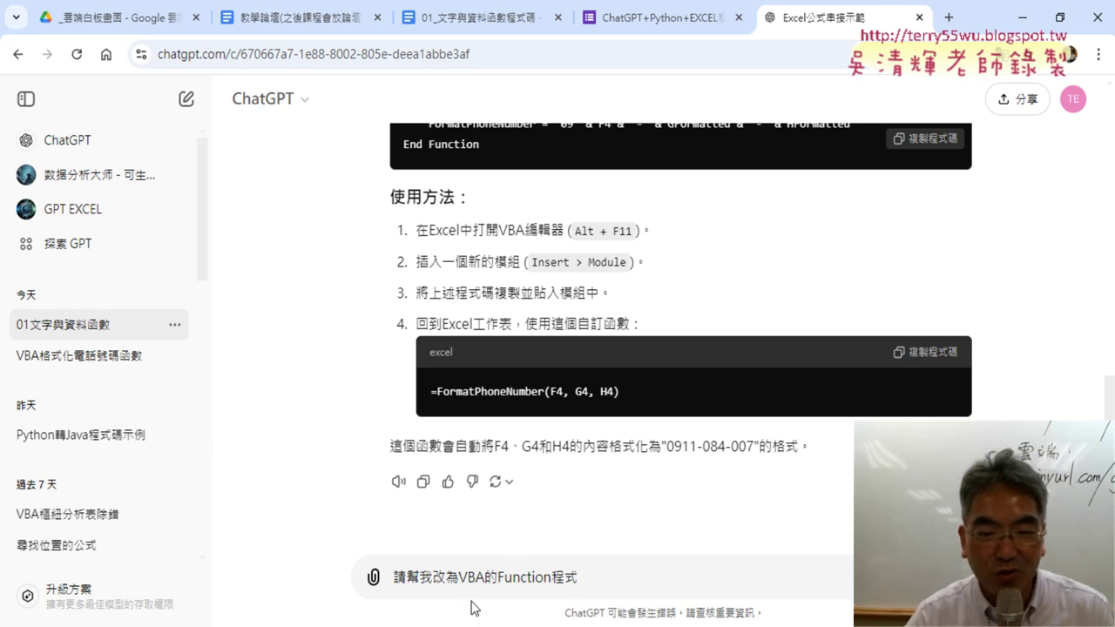
drag(499, 576, 550, 577)
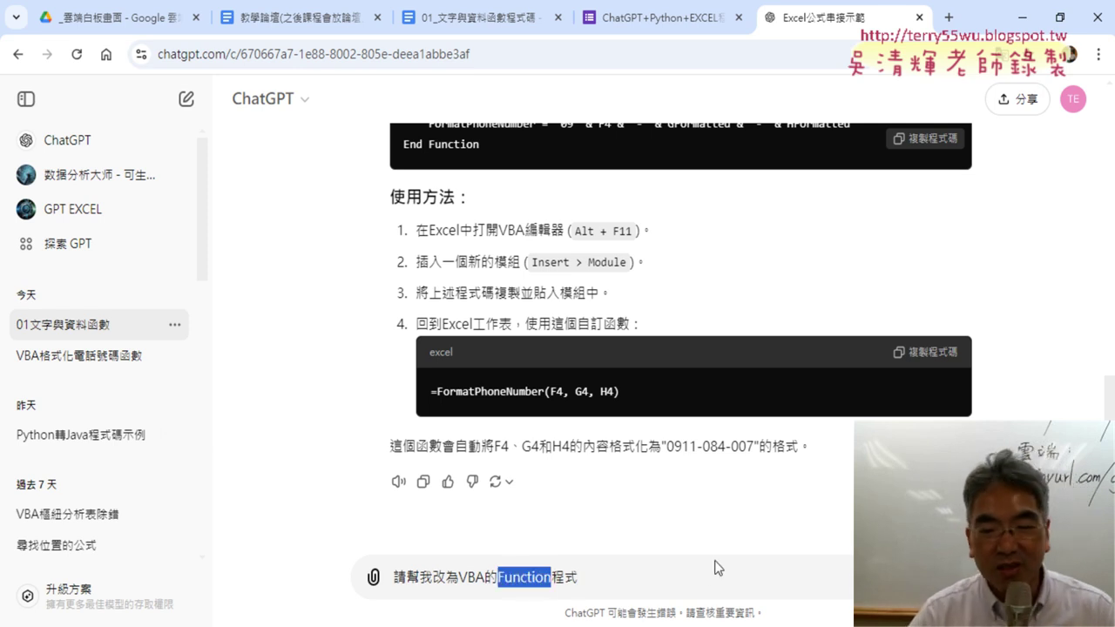
key(BackSpace)
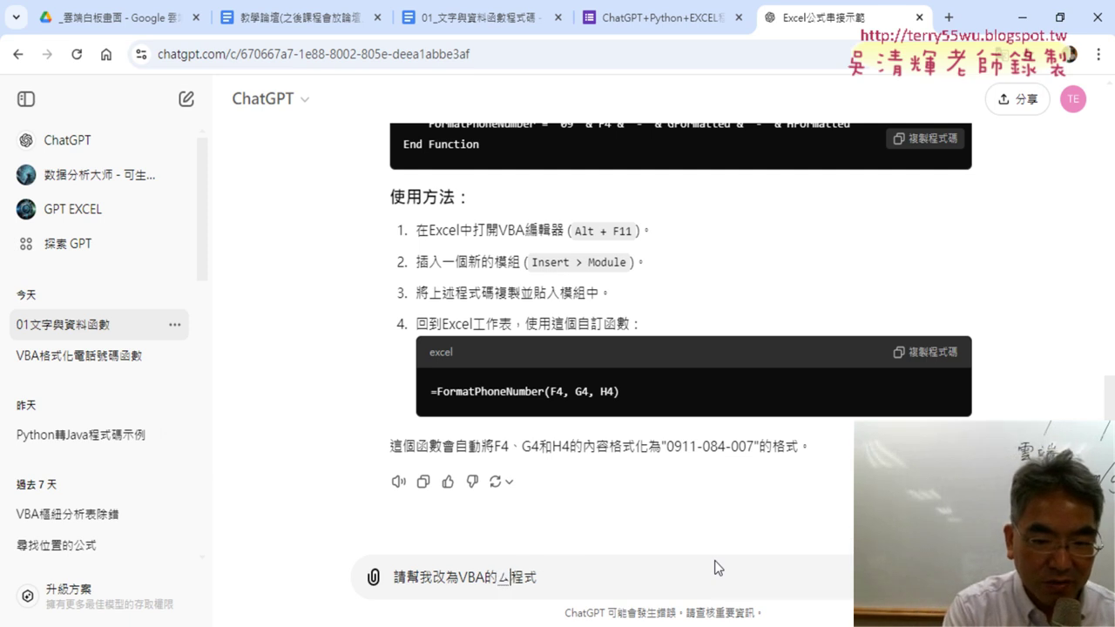
text(su)
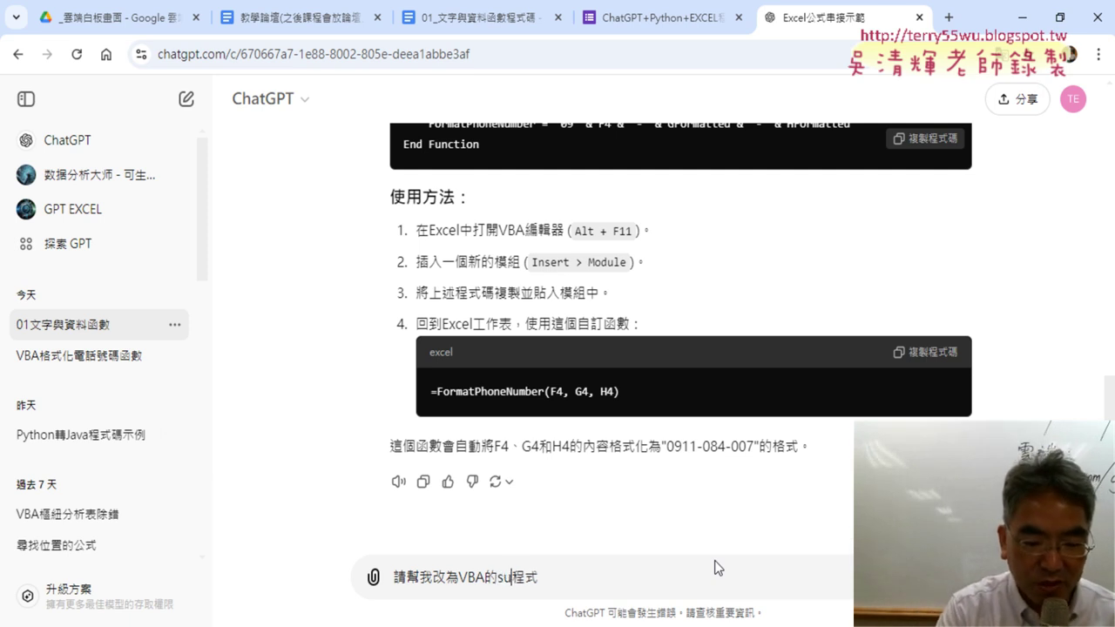
text(b)
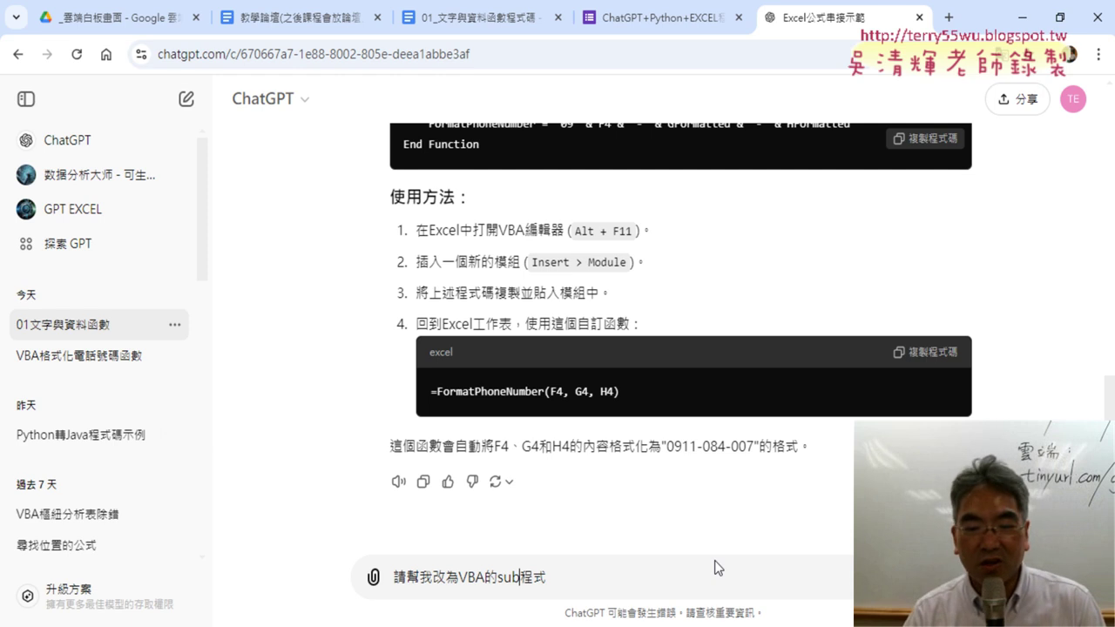
key(End)
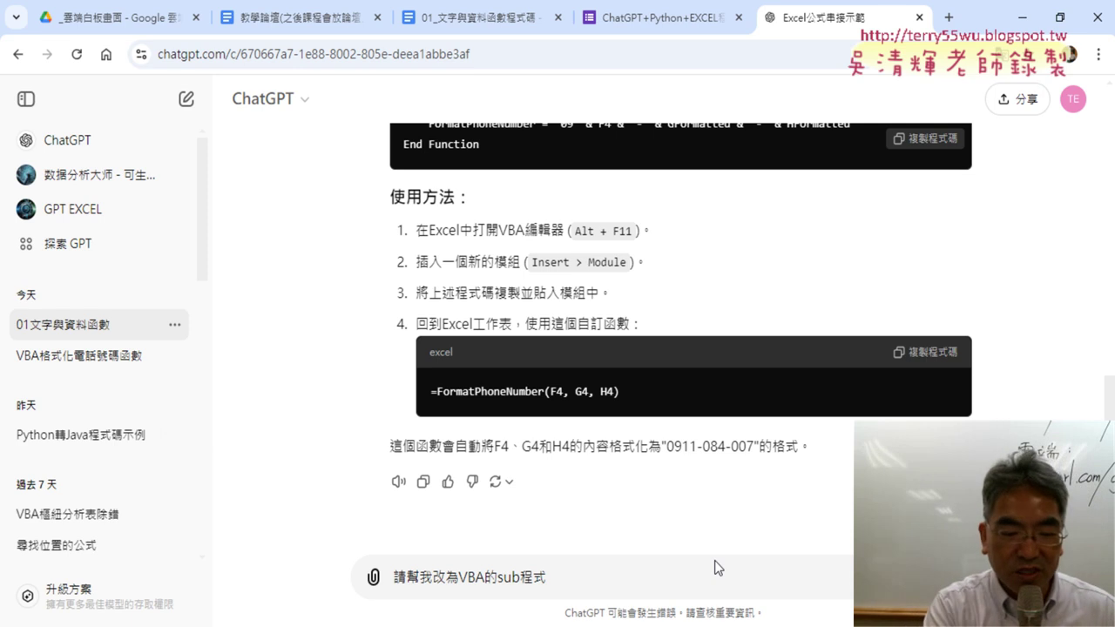
text(，)
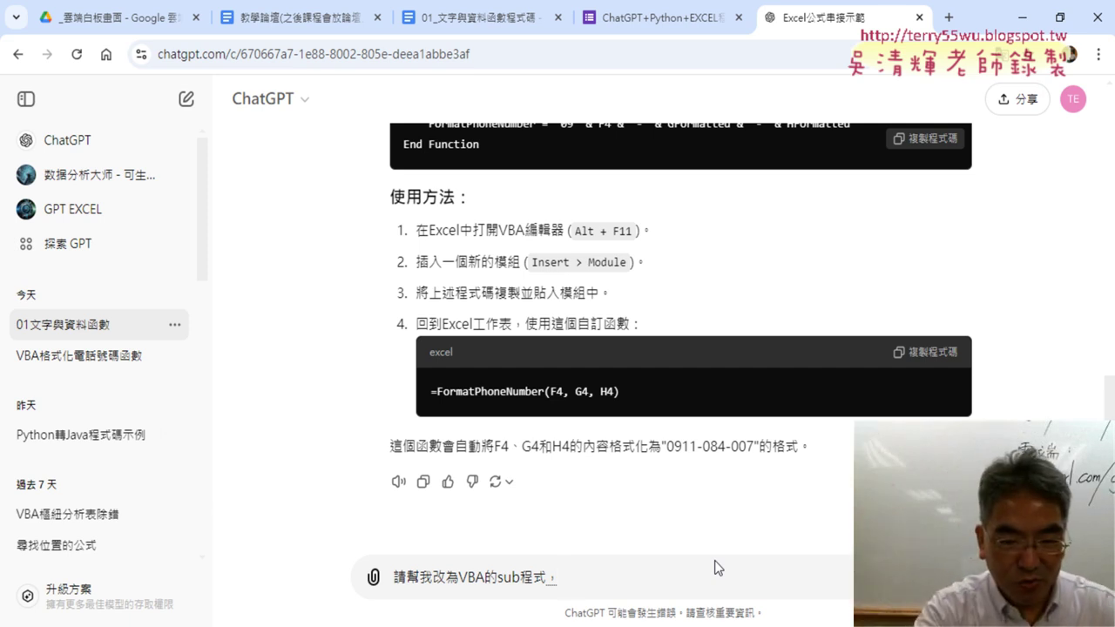
text(ㄐ結)
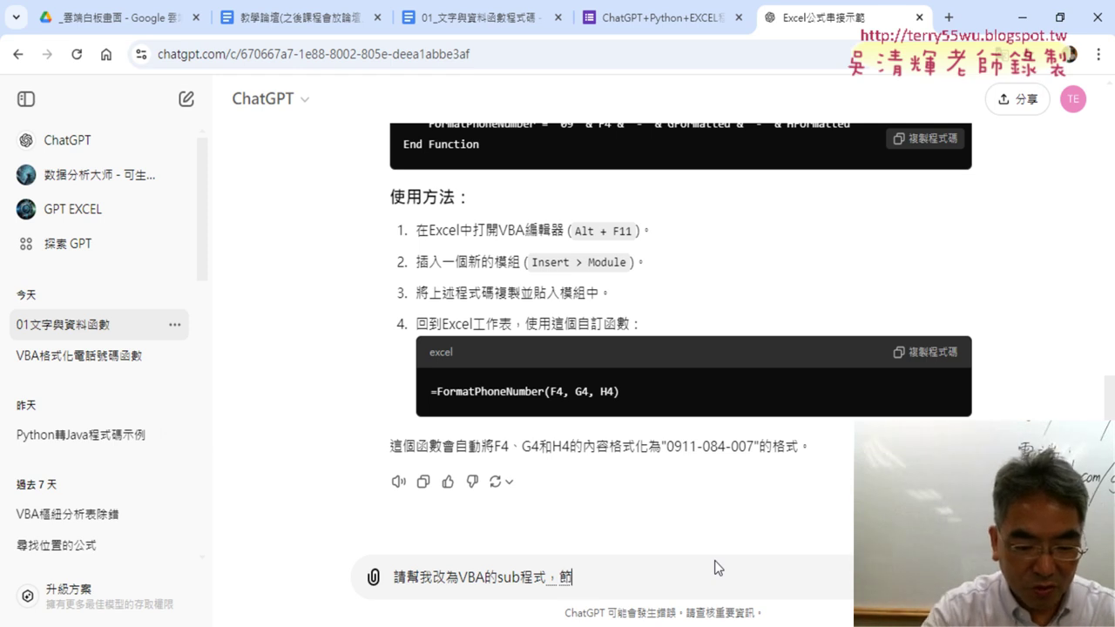
text(果輸)
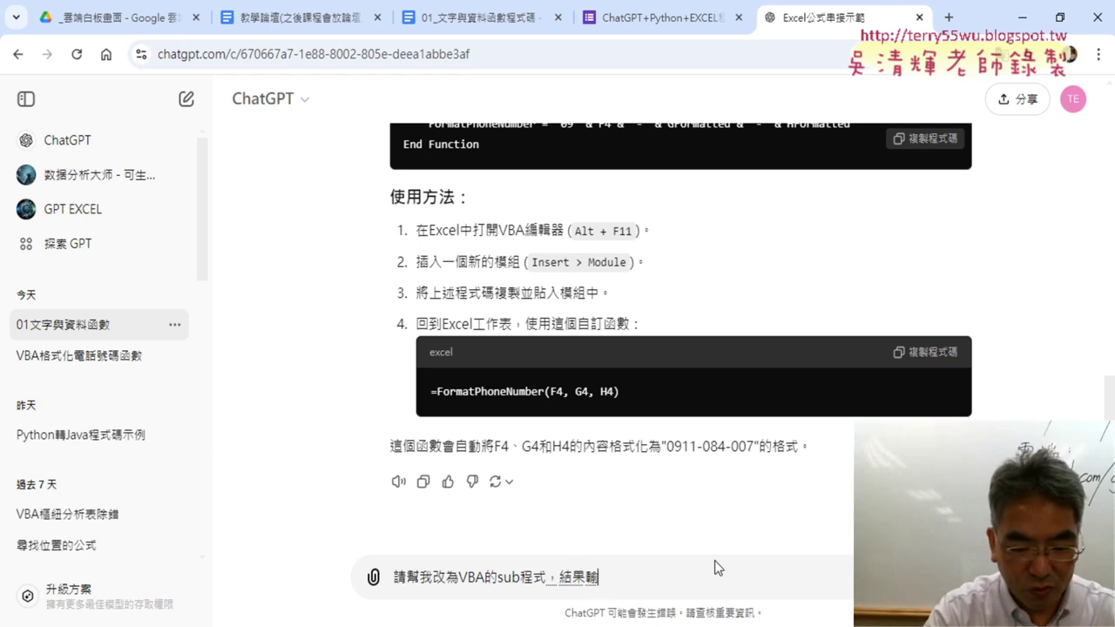
text(出到)
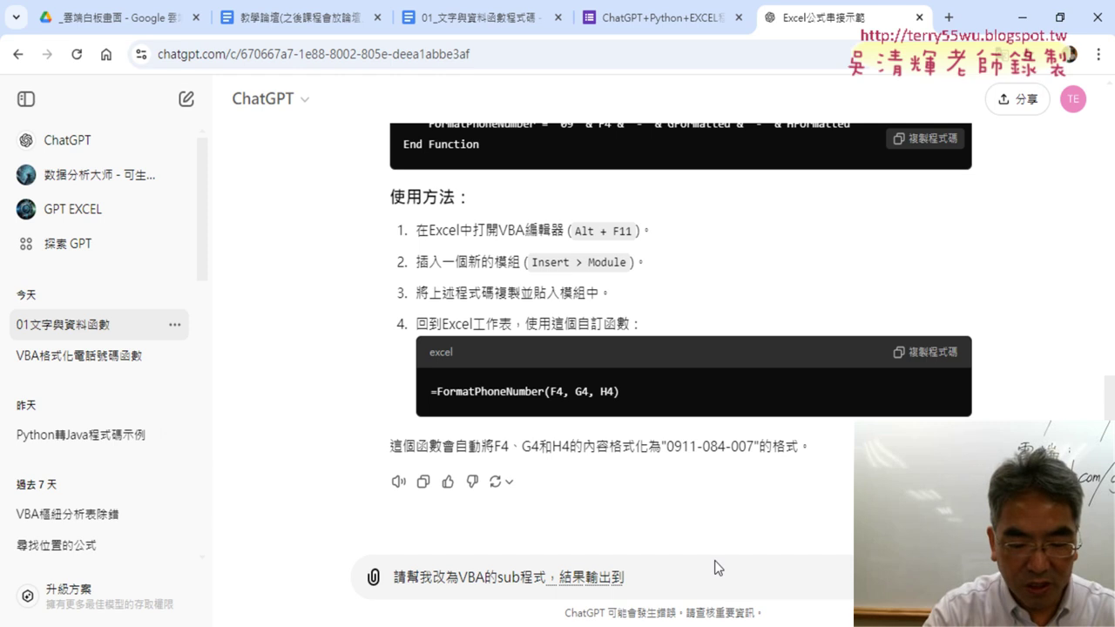
text(E4)
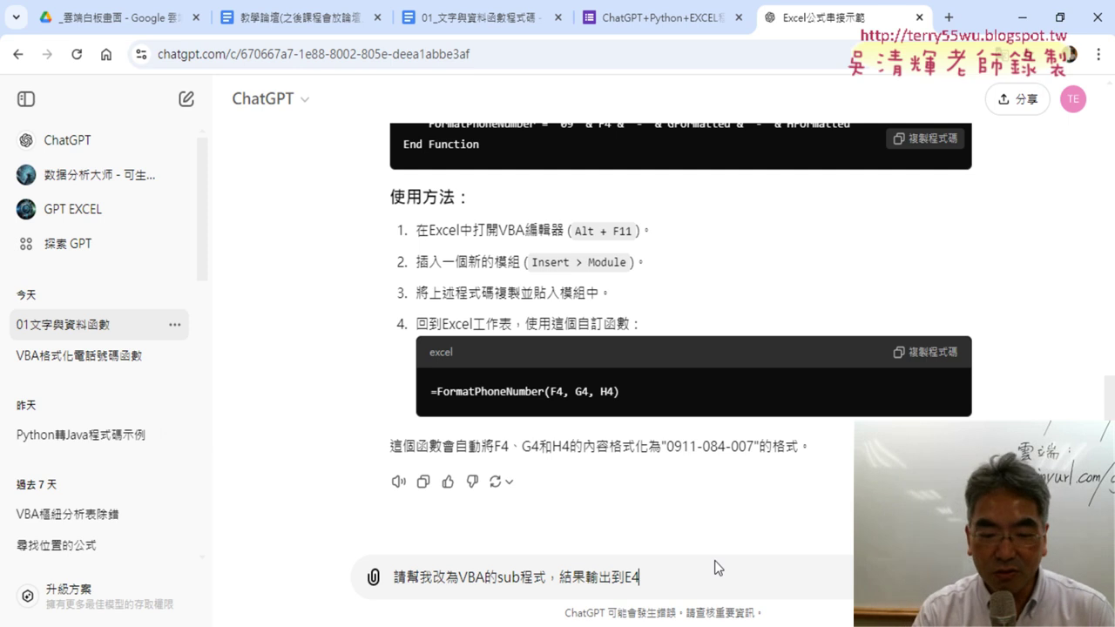
text(:)
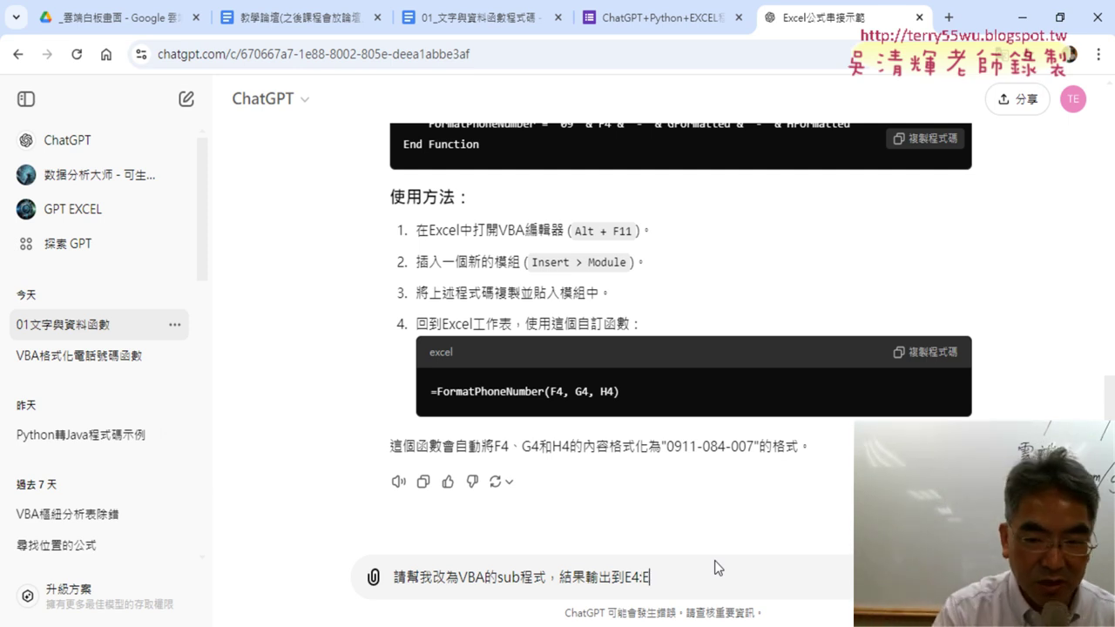
text(E103)
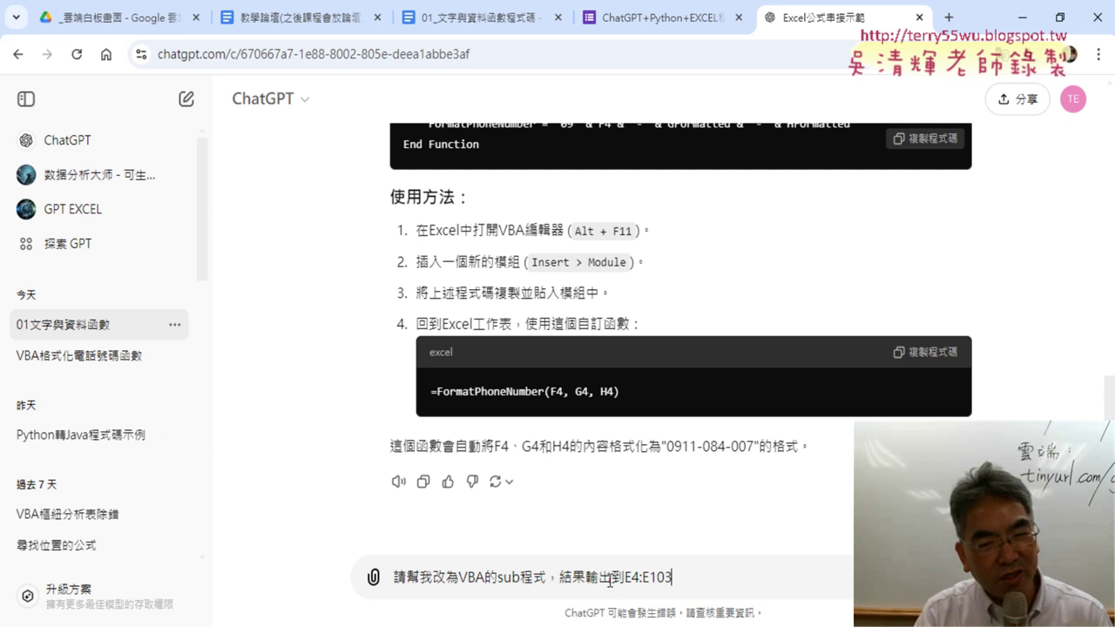
double_click(502, 577)
drag(549, 578, 675, 578)
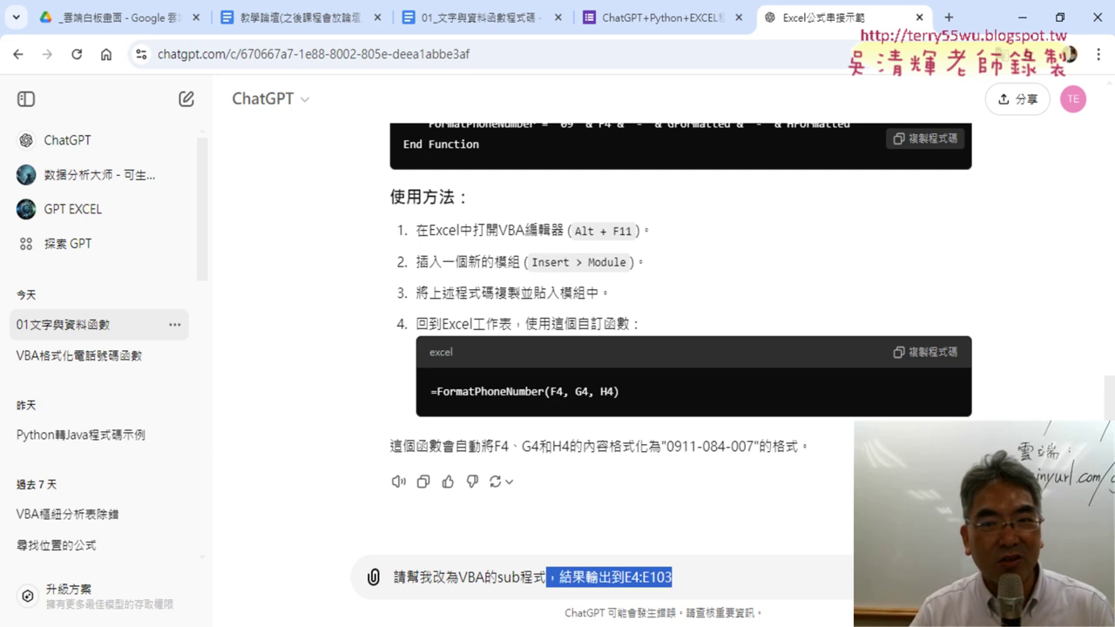
key(Return)
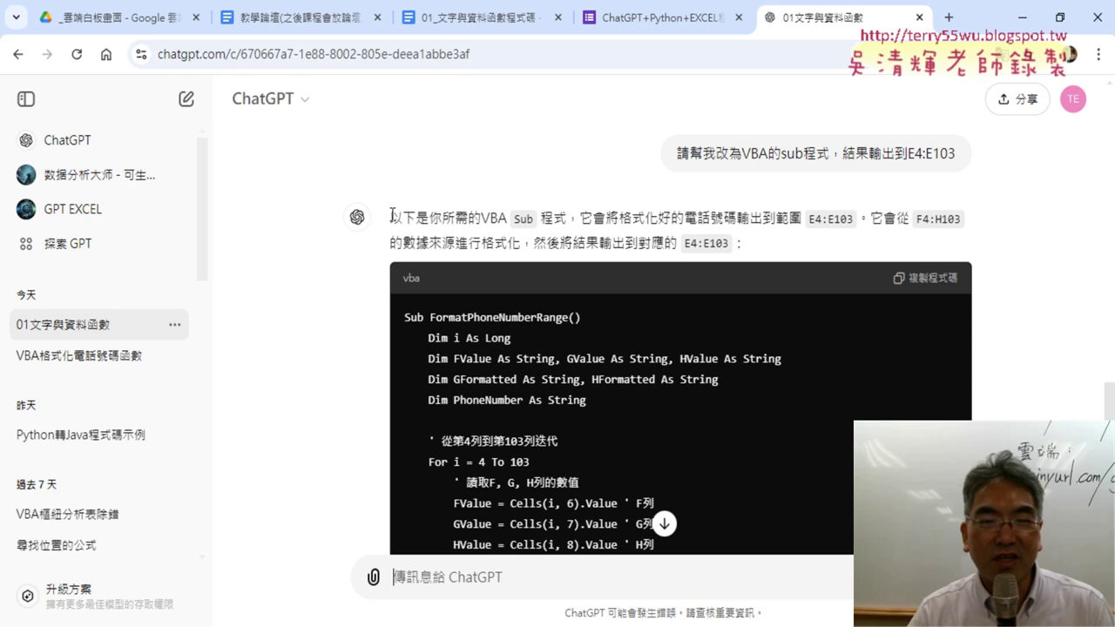
Highlight the output range E4:E103 and source range F4:H103 in ChatGPT's reply
drag(392, 214, 746, 244)
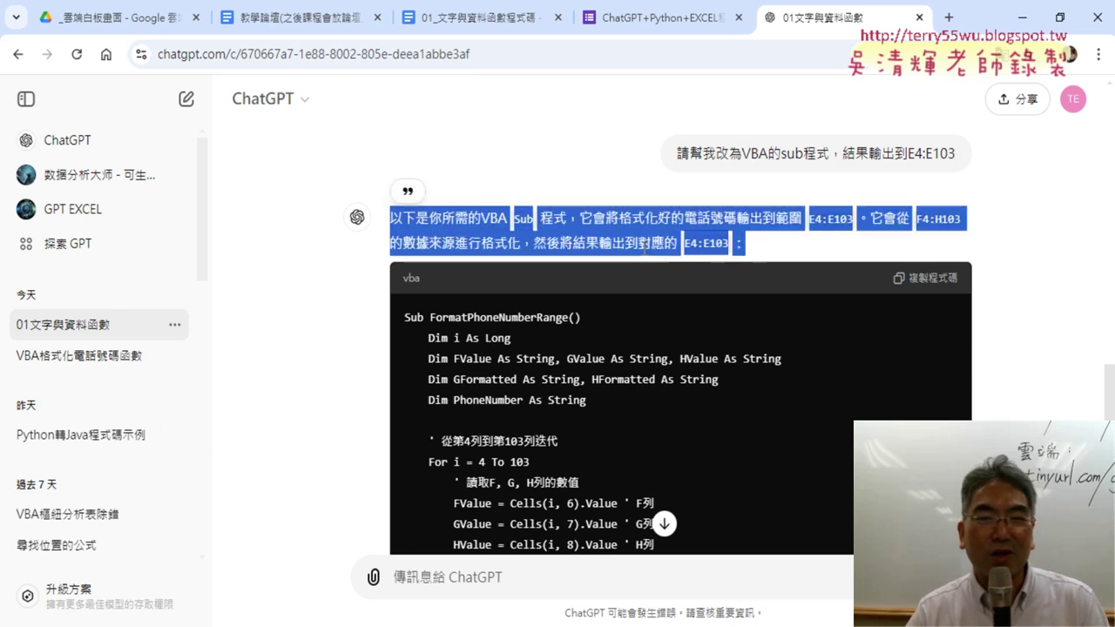
click(430, 209)
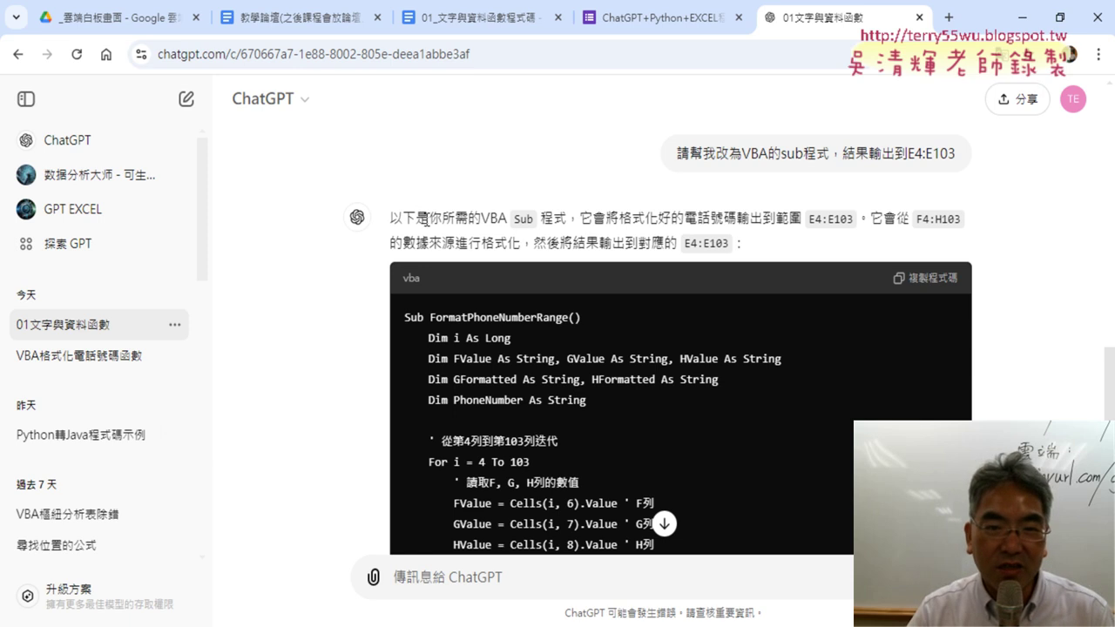
drag(480, 217, 567, 218)
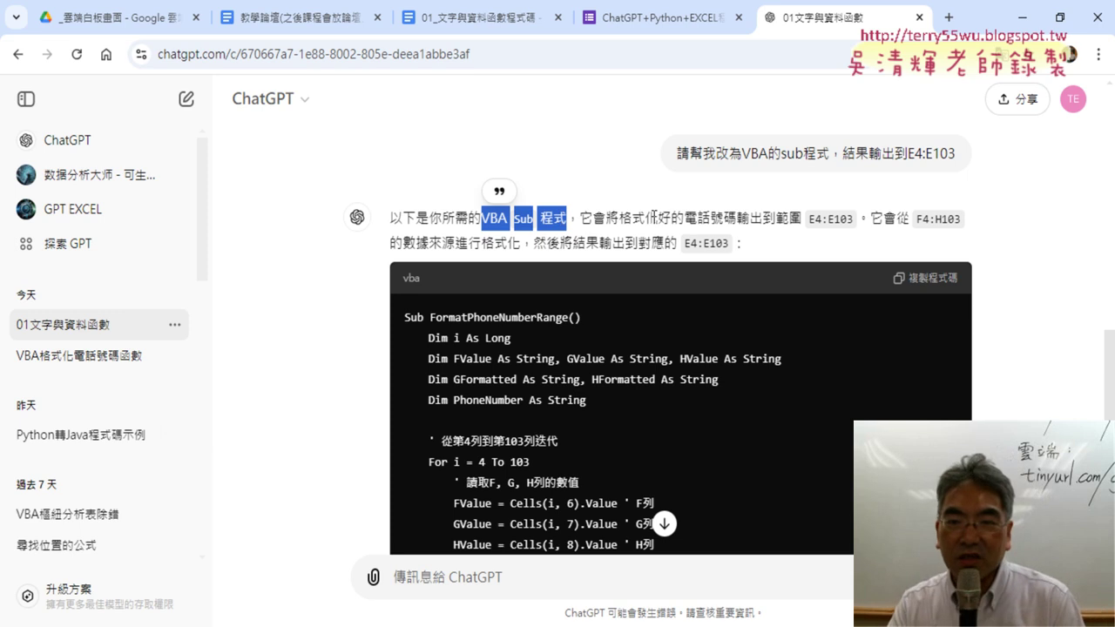
double_click(803, 219)
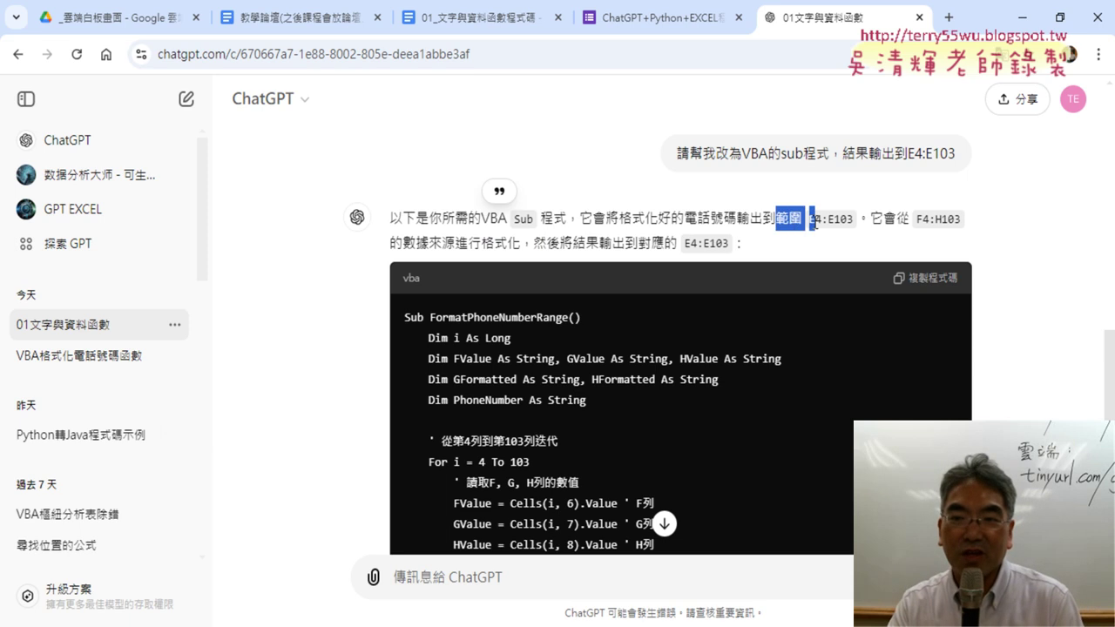
drag(804, 219, 855, 229)
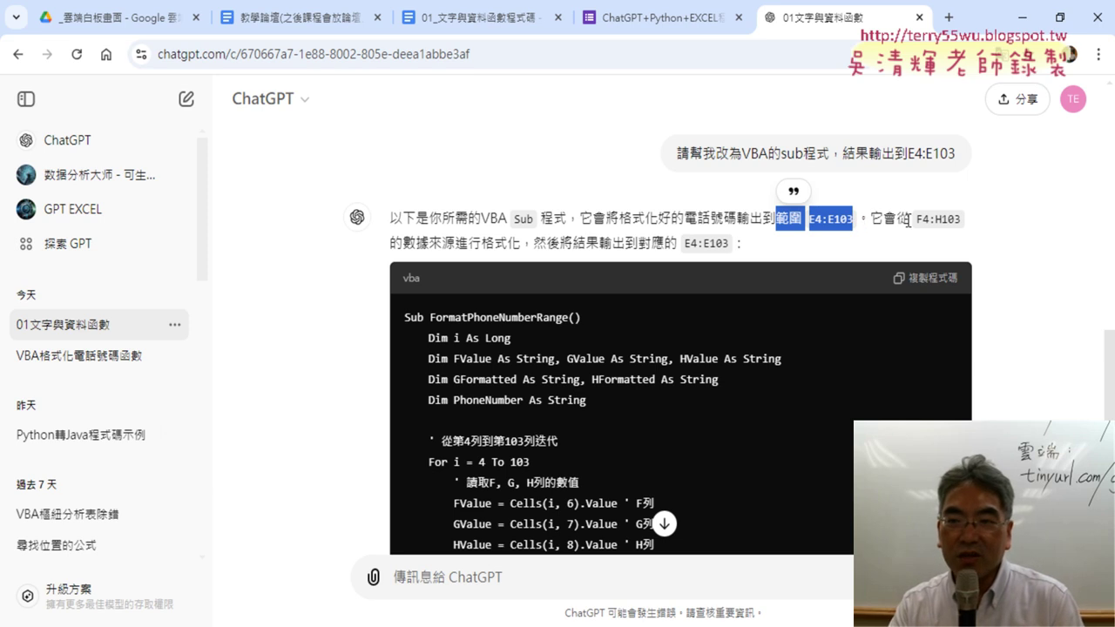
drag(914, 220, 973, 220)
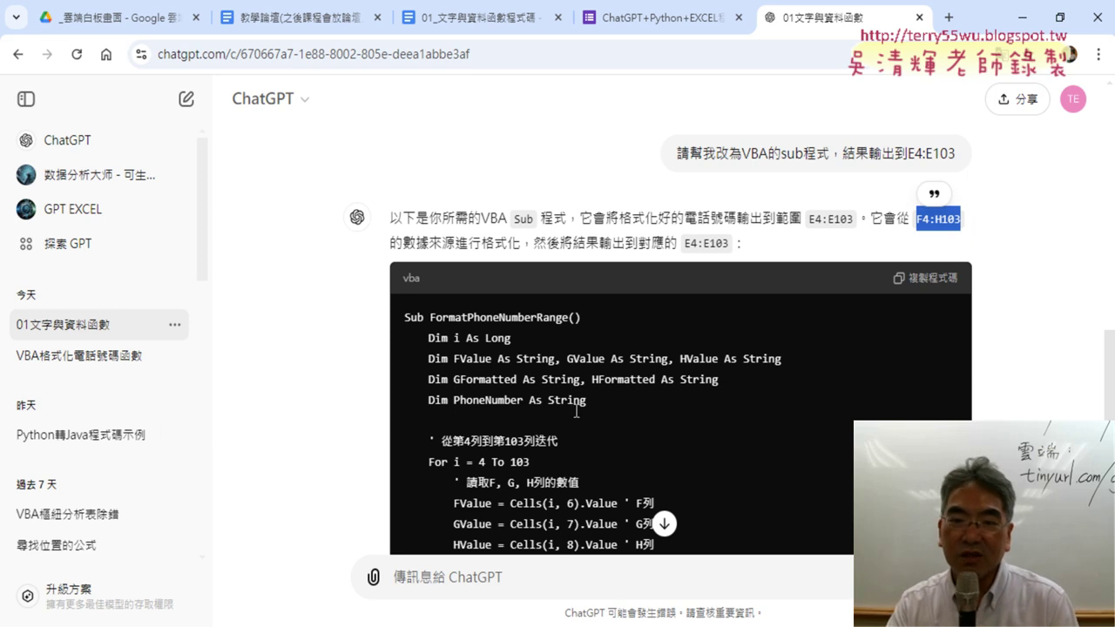
key(alt+Tab)
Inspect the source values in F4, G4, H4 and across F4:H17, then minimize Excel
click(463, 226)
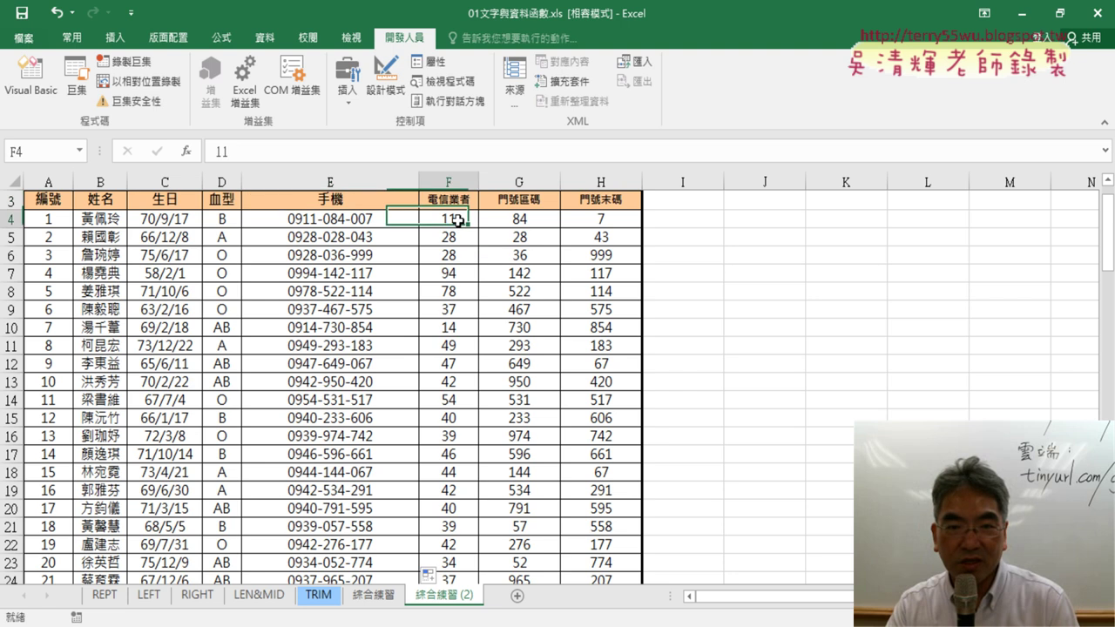
click(508, 220)
click(597, 224)
drag(438, 219, 631, 455)
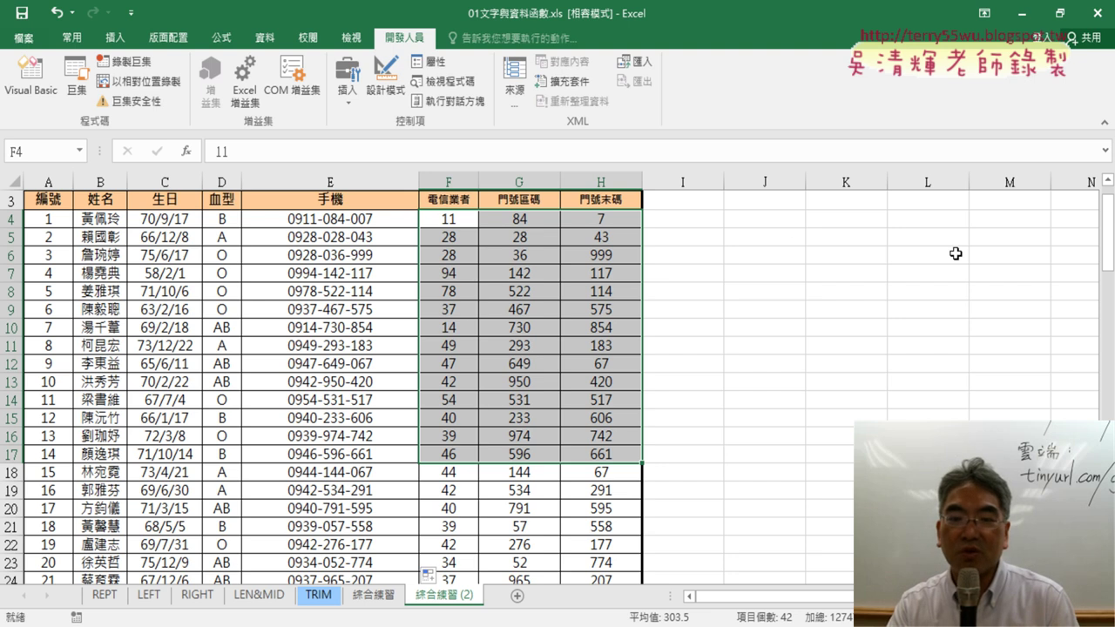
click(1022, 14)
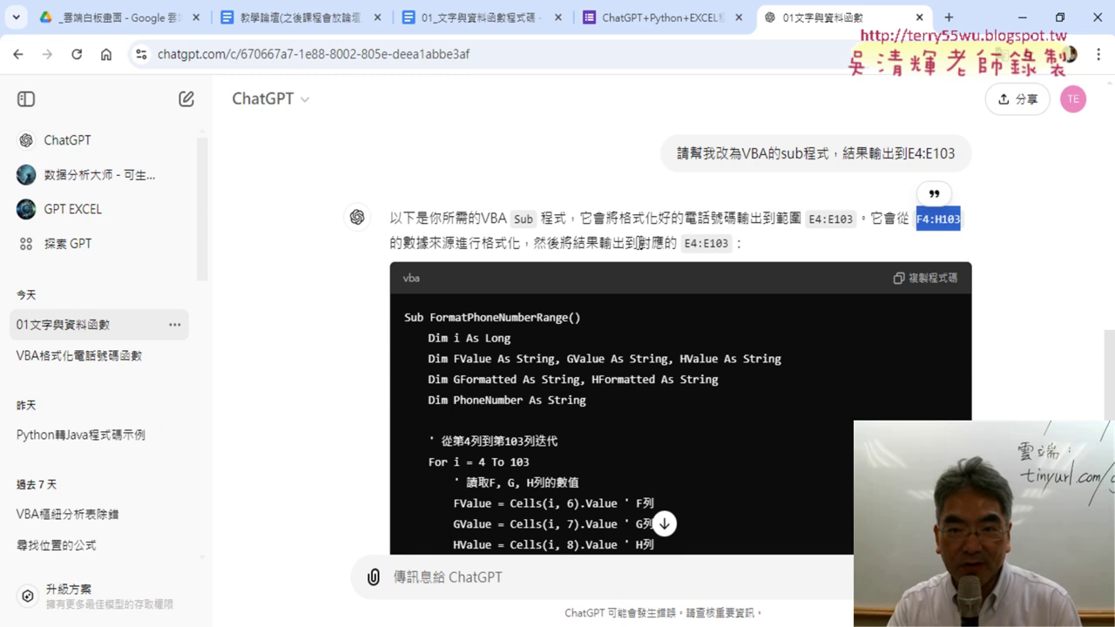
Read the 使用方法 steps on opening the VBA editor and inserting a module, then open it
drag(599, 243, 734, 250)
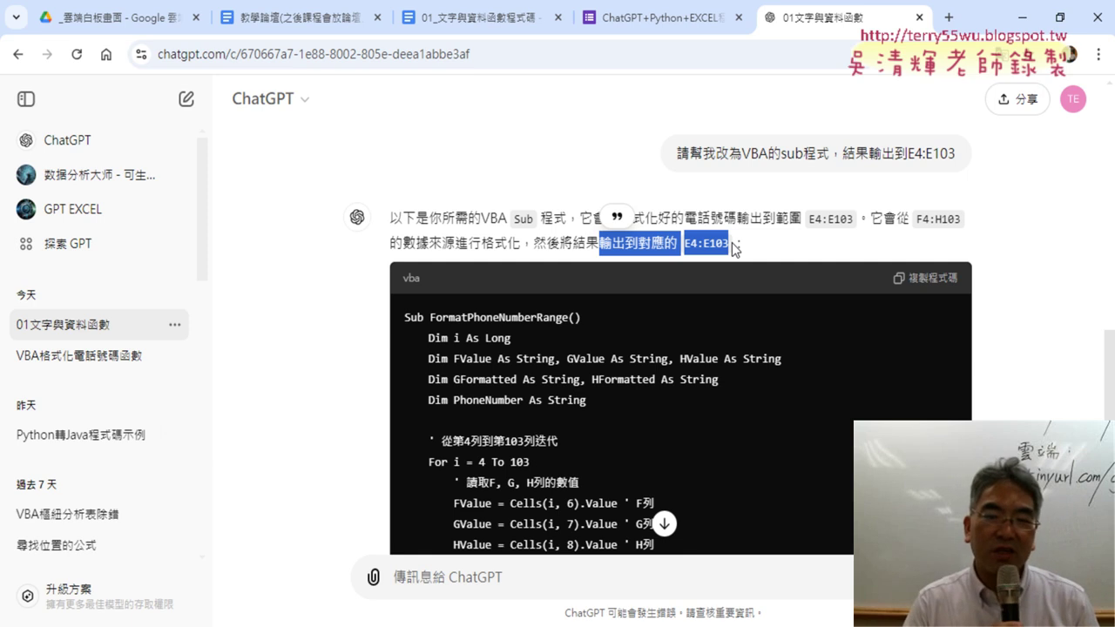
scroll(737, 261, down, 2)
scroll(736, 272, down, 5)
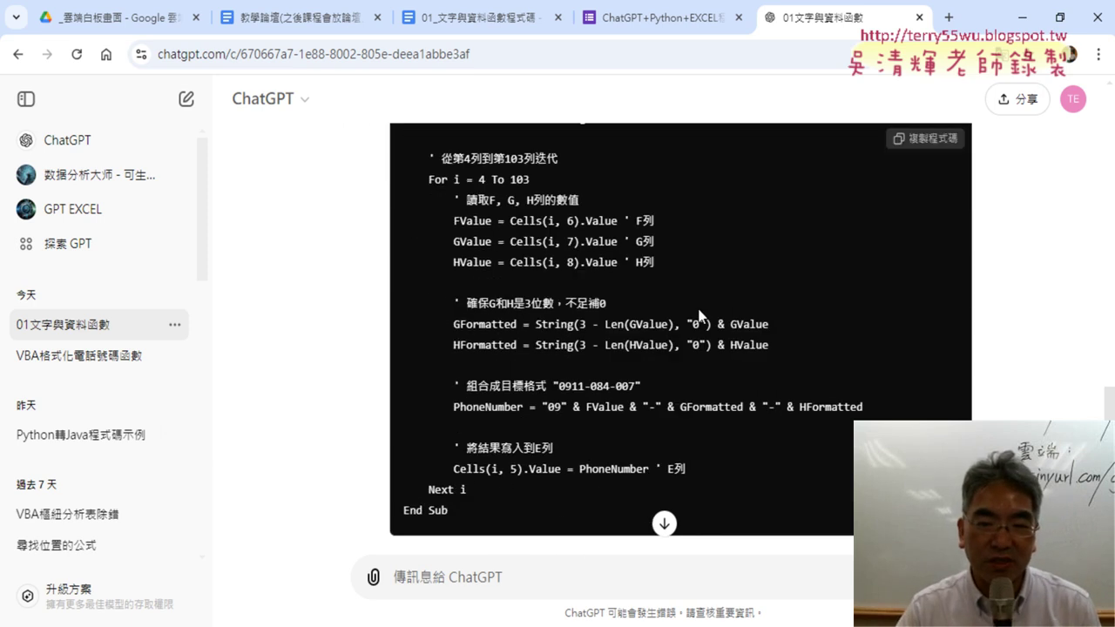
scroll(693, 311, down, 3)
scroll(692, 311, up, 1)
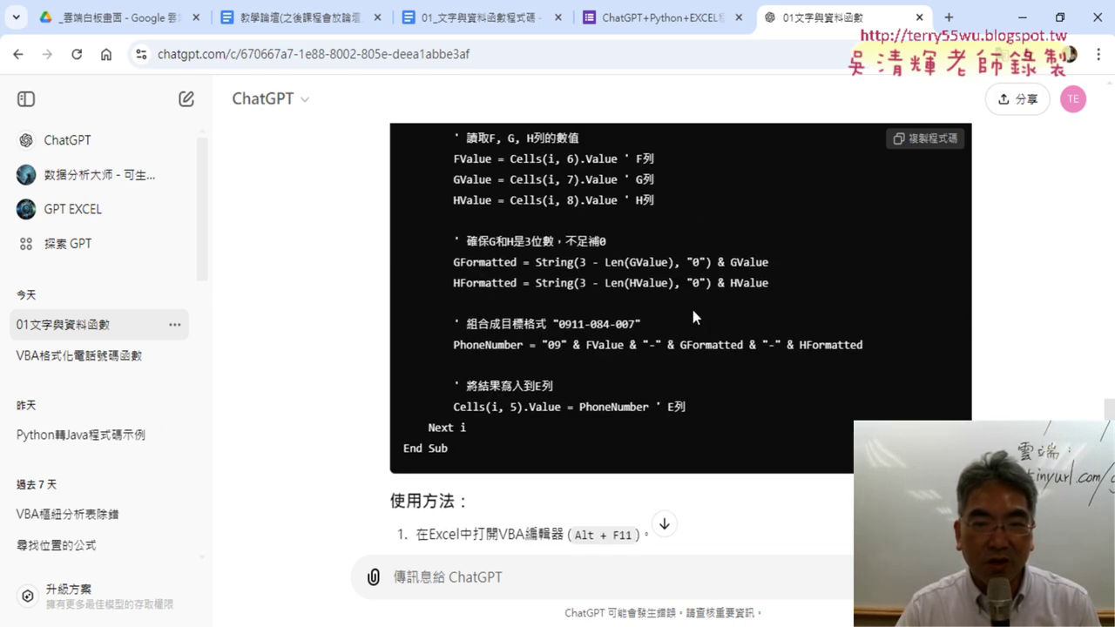
scroll(627, 326, down, 1)
scroll(561, 345, down, 1)
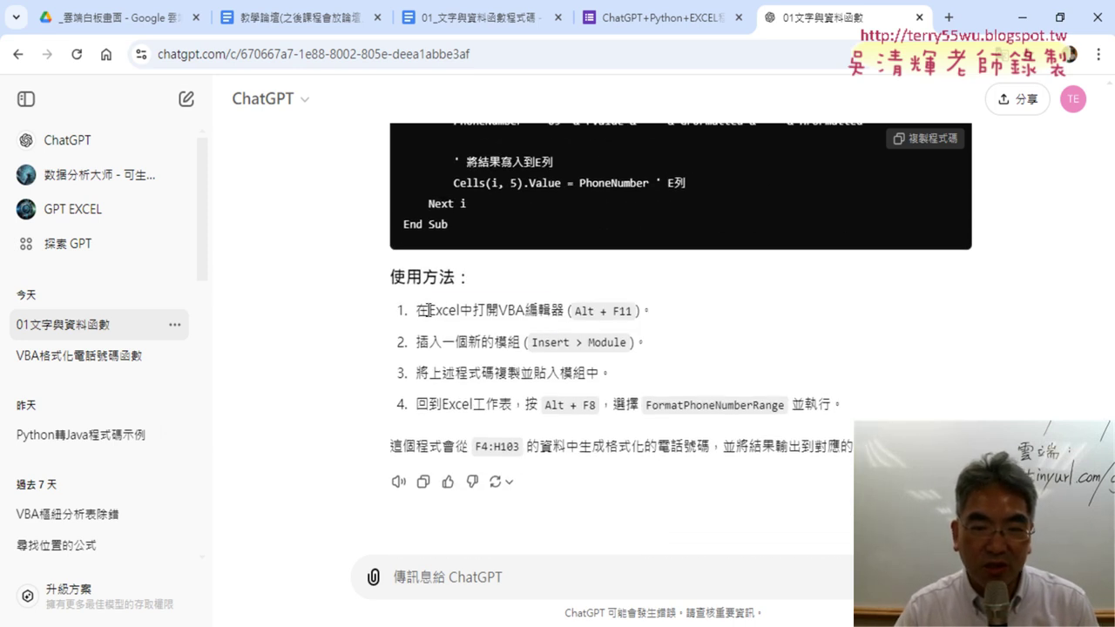
drag(428, 310, 646, 310)
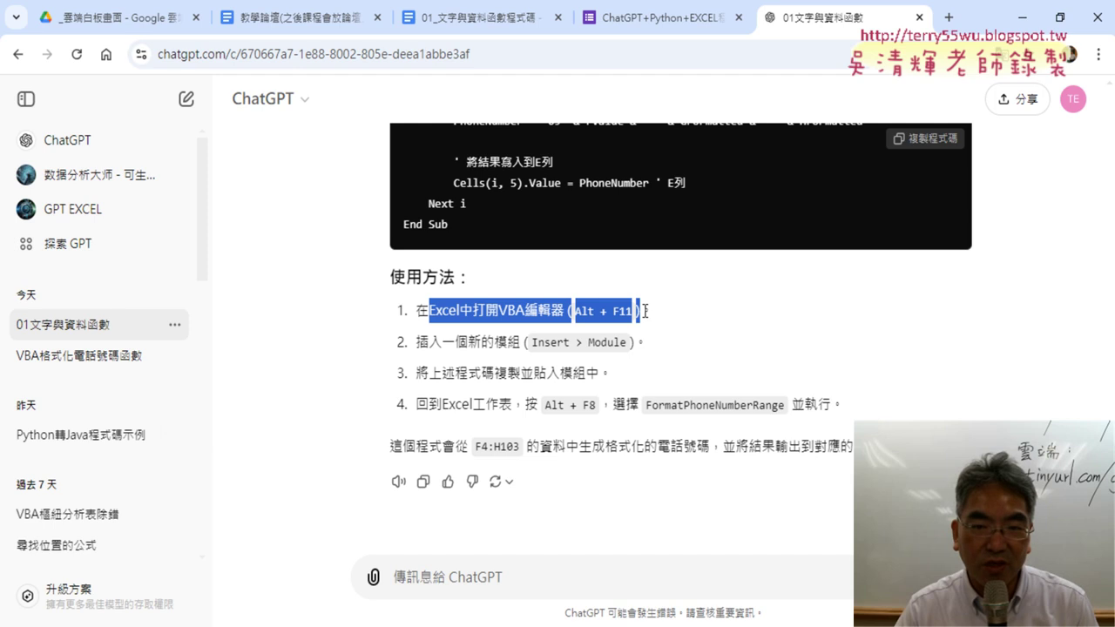
drag(468, 341, 632, 347)
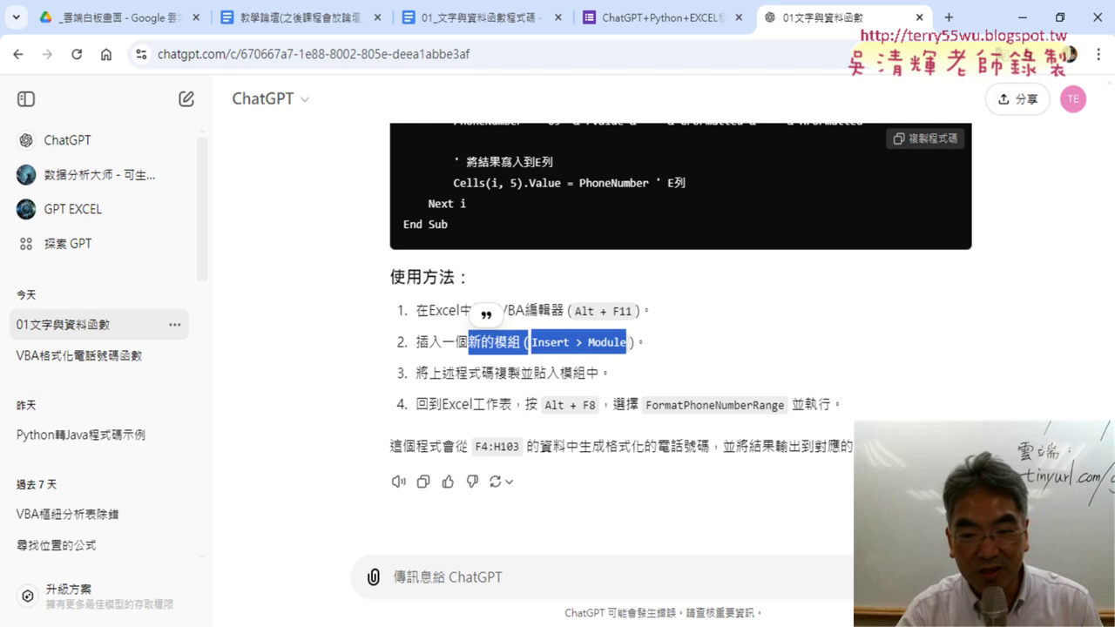
key(alt+Tab)
key(alt+F11)
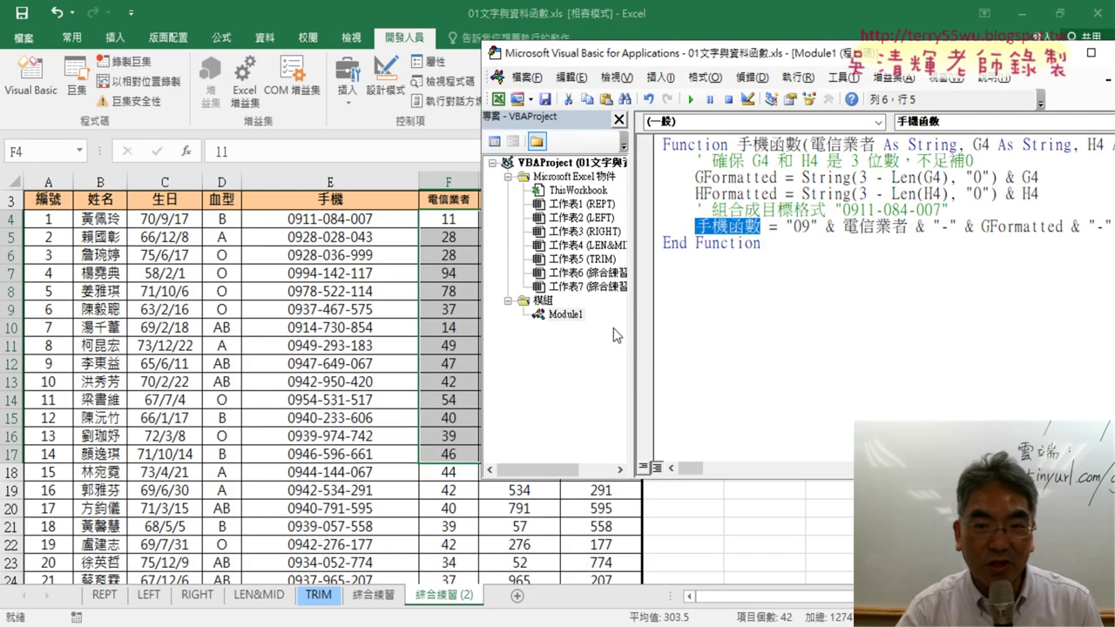
Insert a trial Module2 and UserForm1 into the VBA project
click(570, 316)
right_click(578, 322)
mouse_move(680, 386)
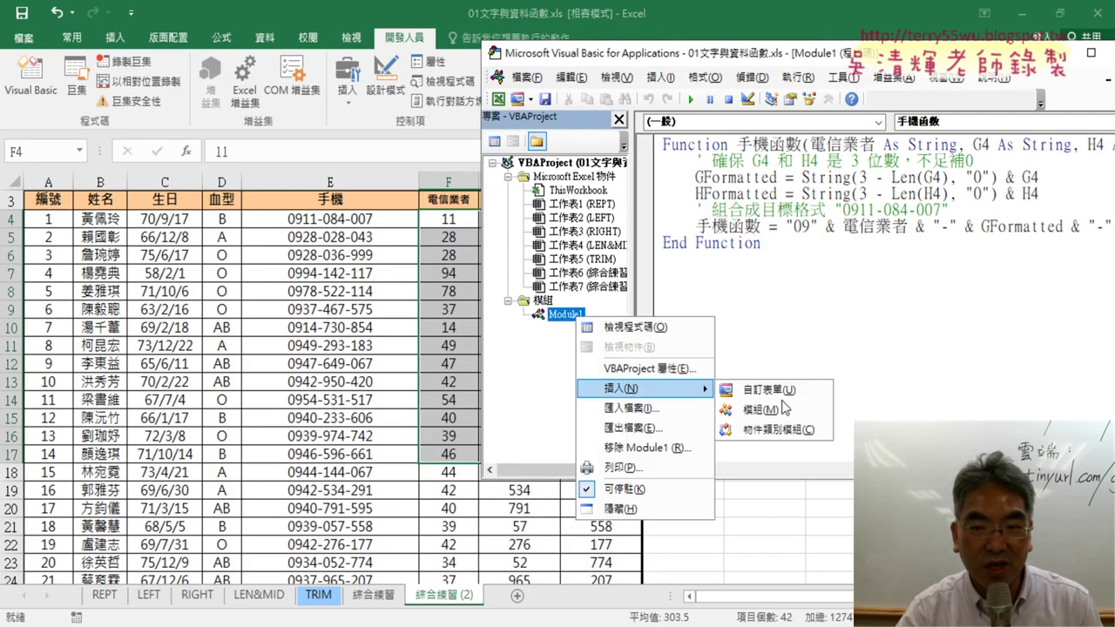
click(758, 409)
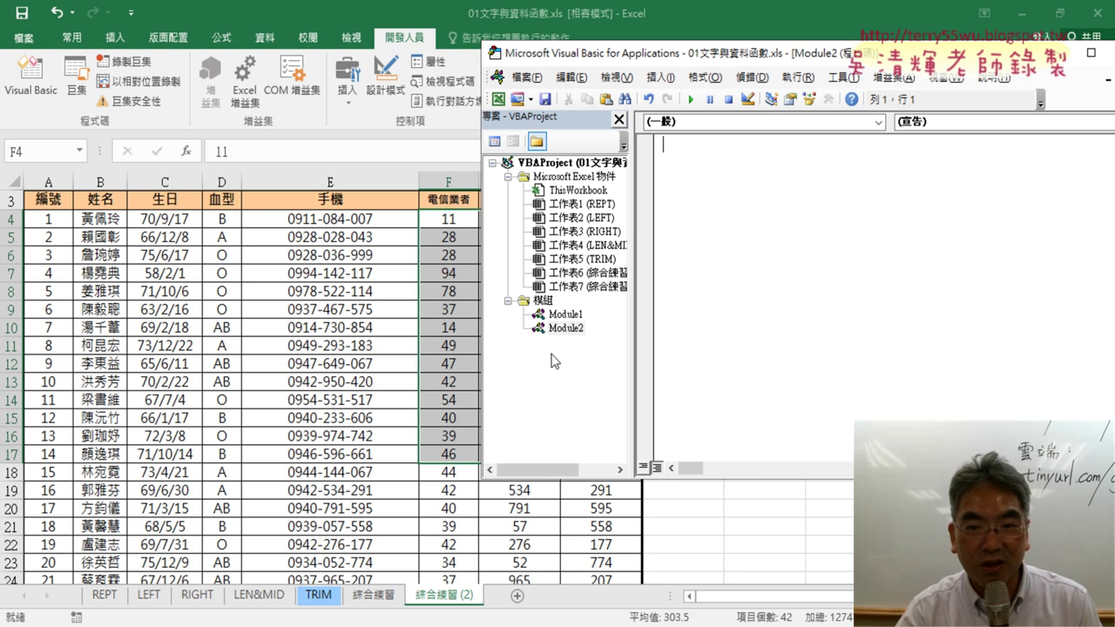
click(752, 321)
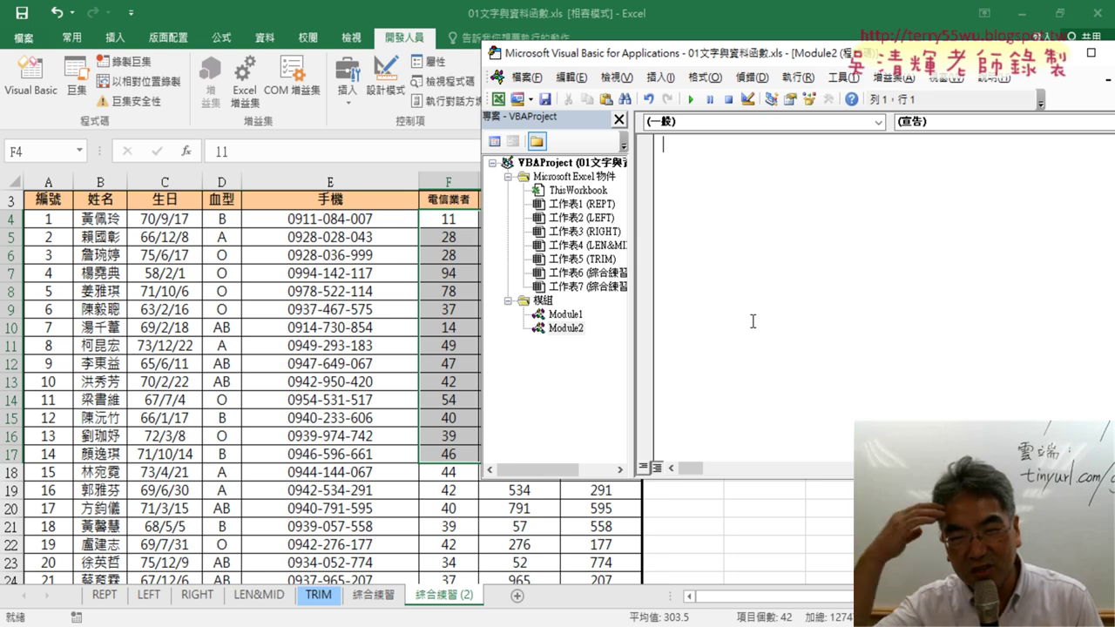
right_click(571, 369)
mouse_move(662, 440)
click(743, 444)
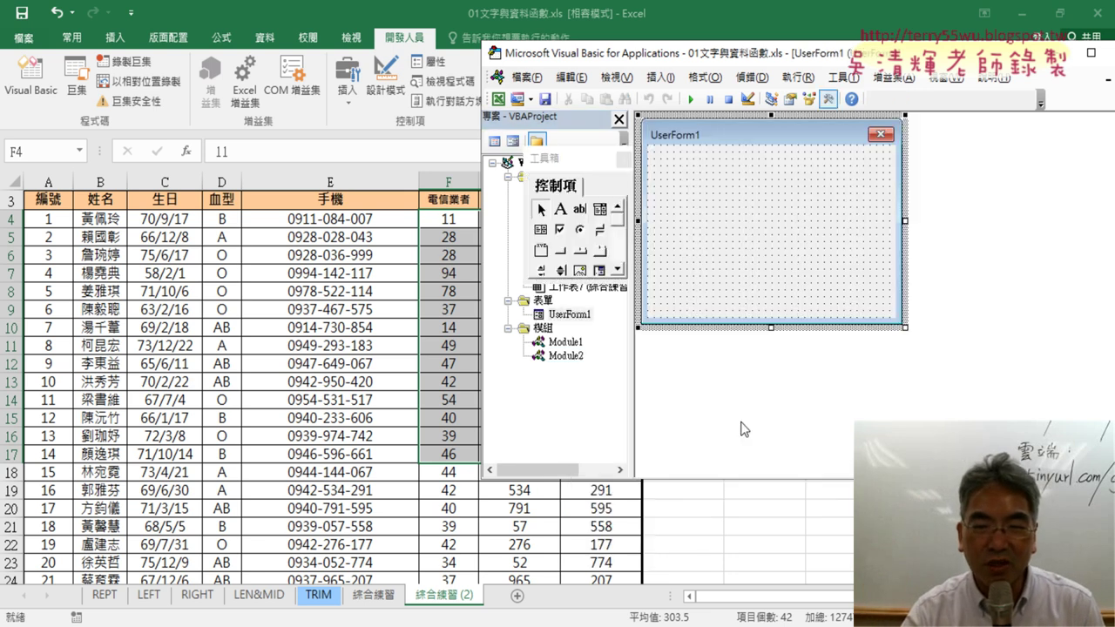
Remove UserForm1 and Module2 without exporting them, leaving only Module1
right_click(574, 323)
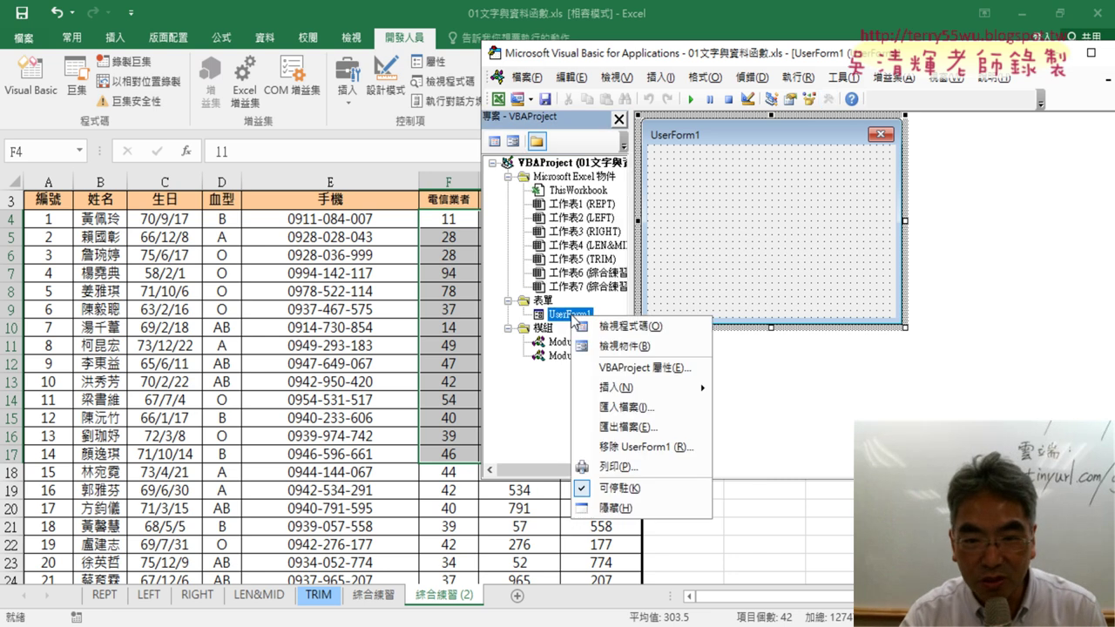
click(653, 455)
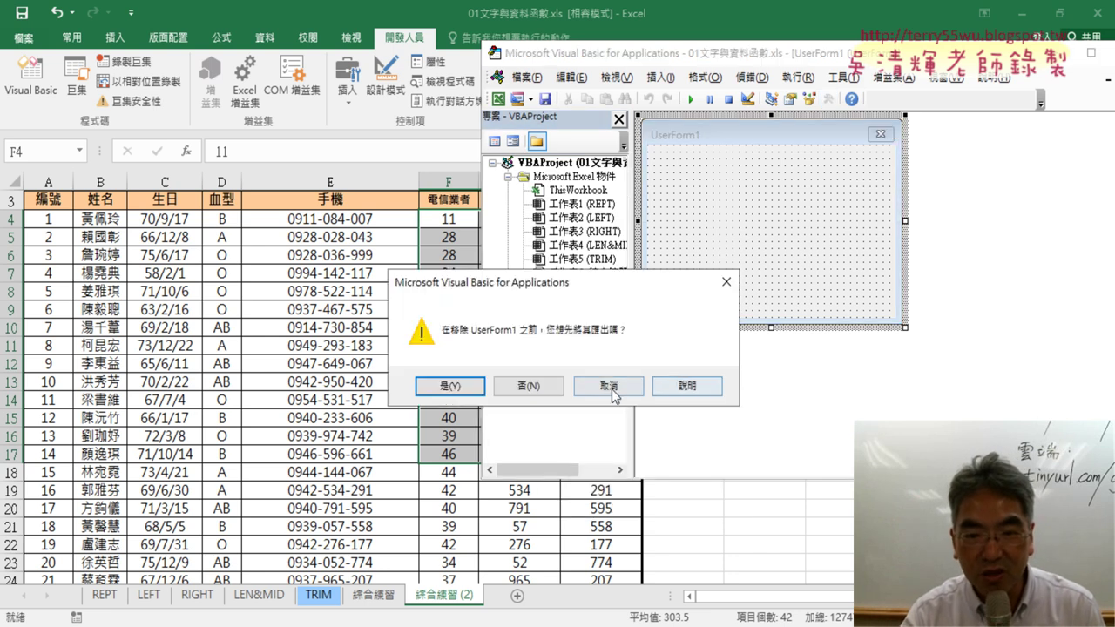
click(529, 385)
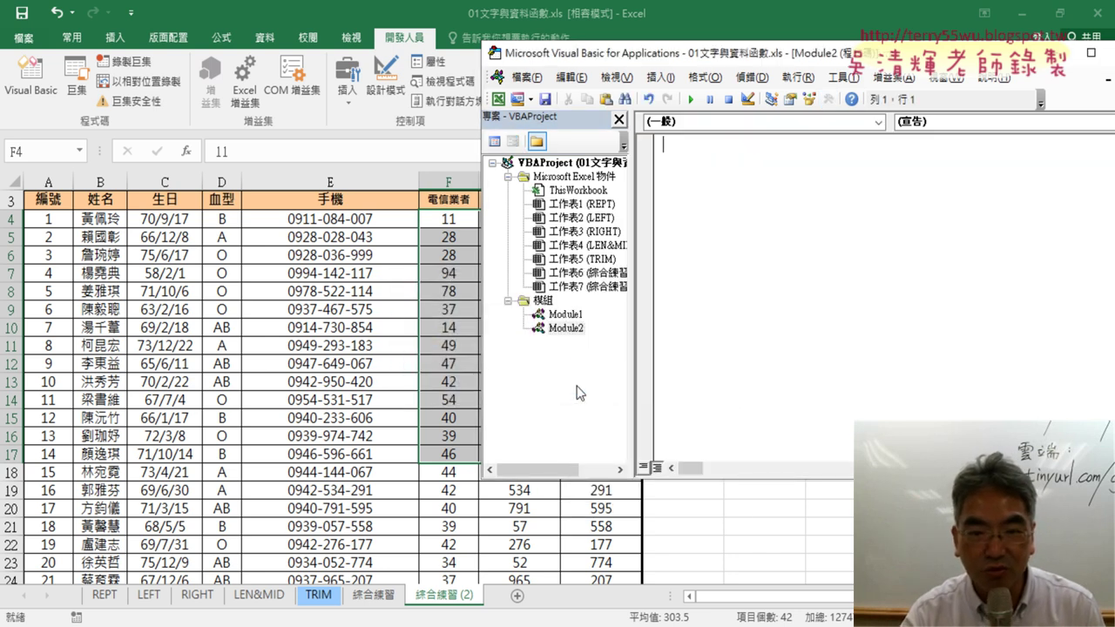
right_click(571, 329)
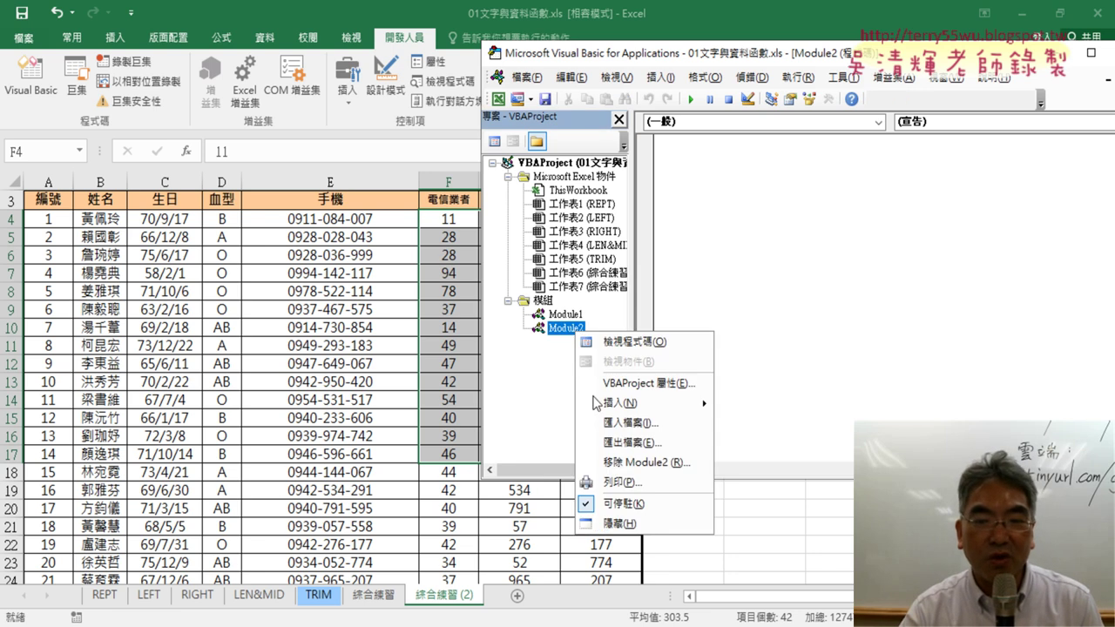
click(643, 461)
click(529, 385)
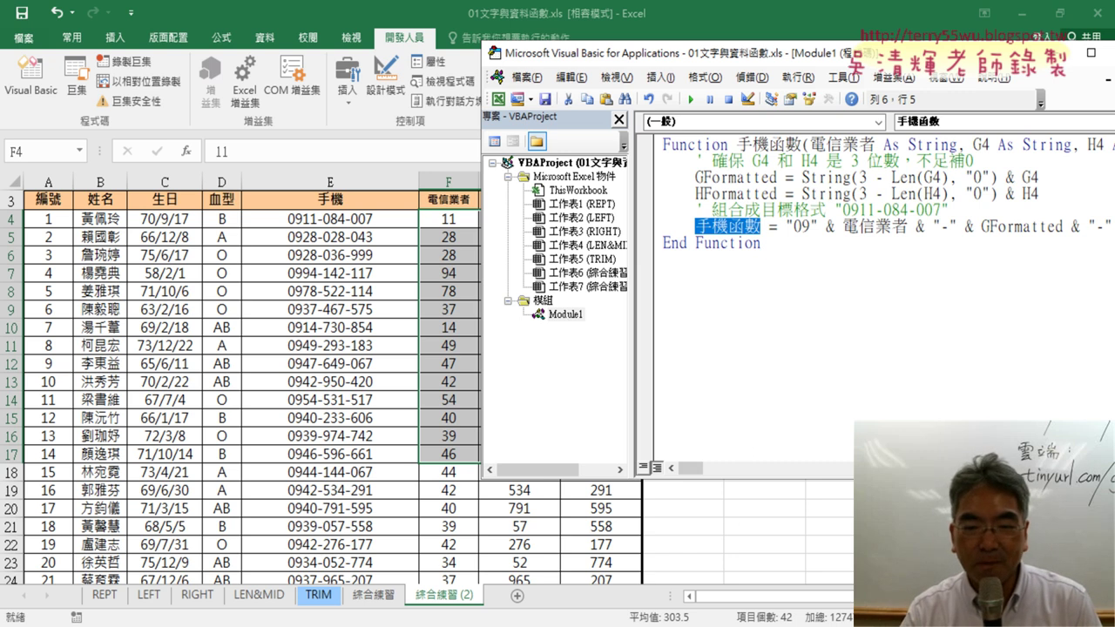
key(alt+Tab)
scroll(739, 314, up, 5)
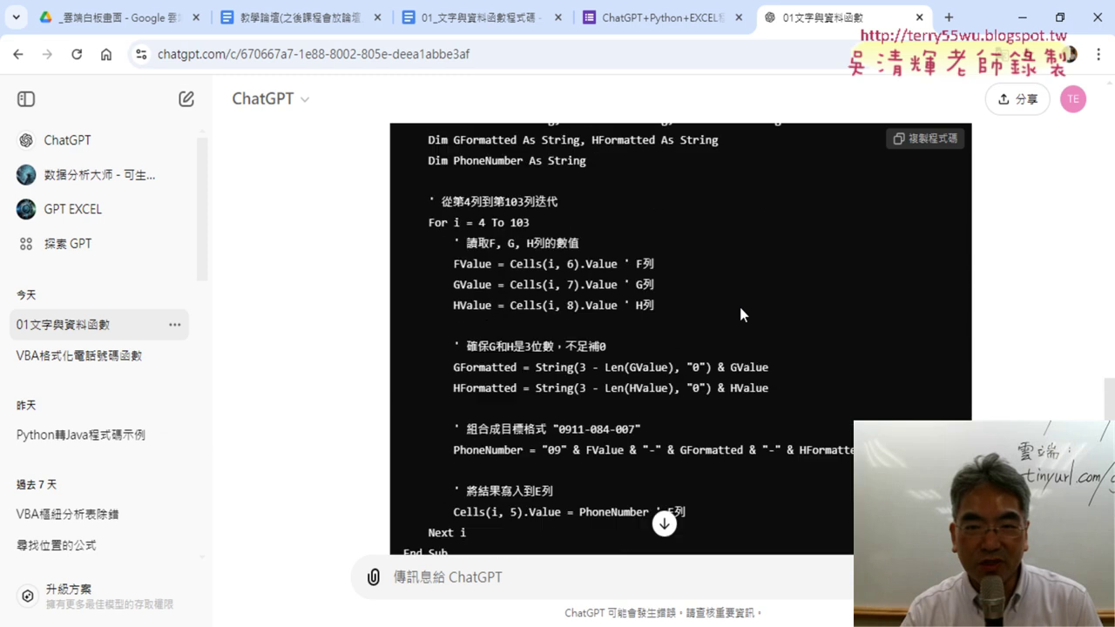
Paste ChatGPT's FormatPhoneNumberRange code into Module1 below the 手機函數 function
scroll(739, 314, up, 2)
scroll(738, 314, down, 3)
scroll(738, 313, down, 1)
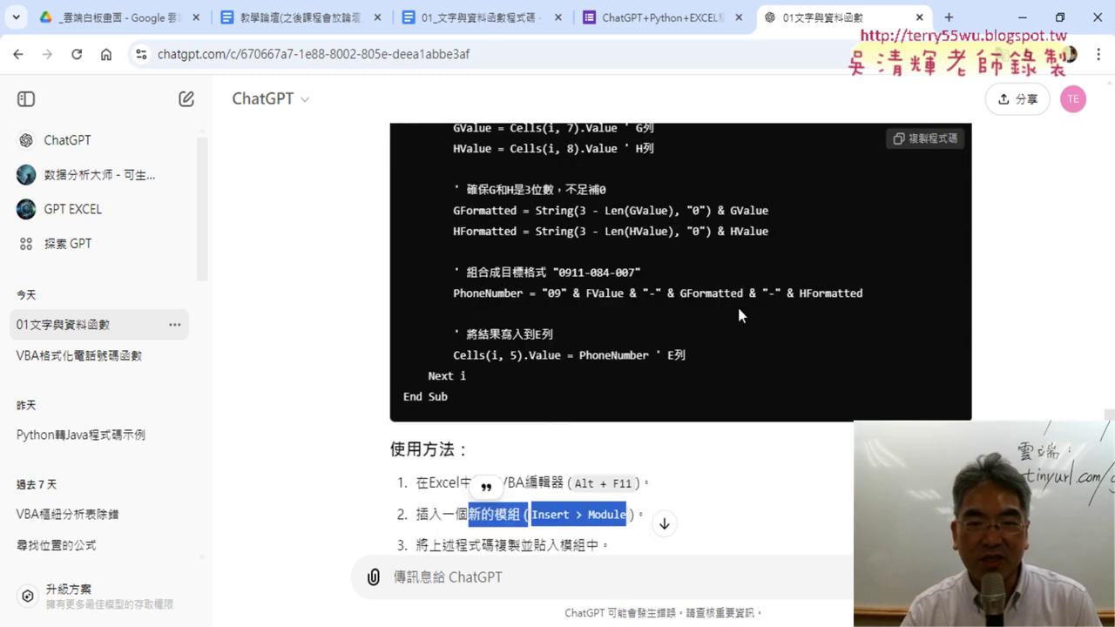
click(941, 140)
key(alt+Tab)
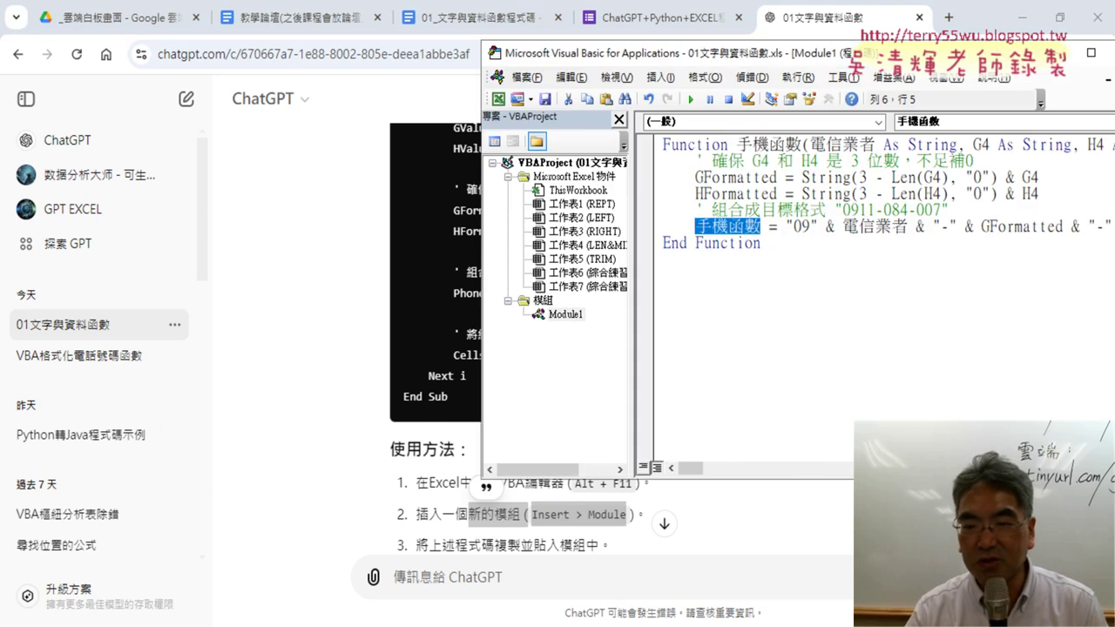
click(719, 282)
drag(783, 41, 463, 48)
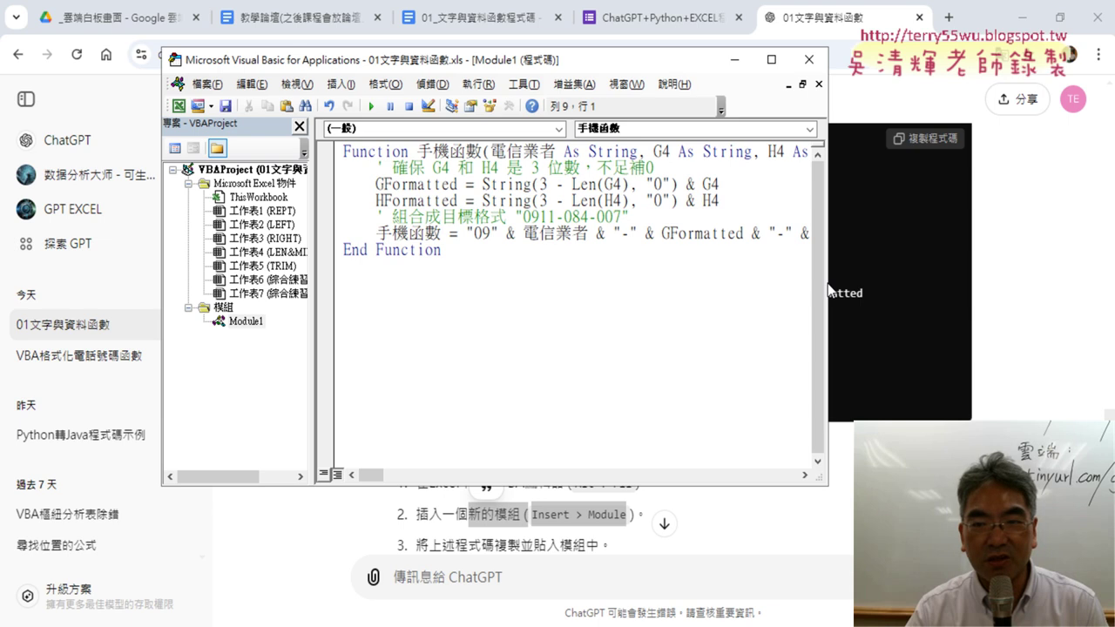
drag(832, 283, 1021, 290)
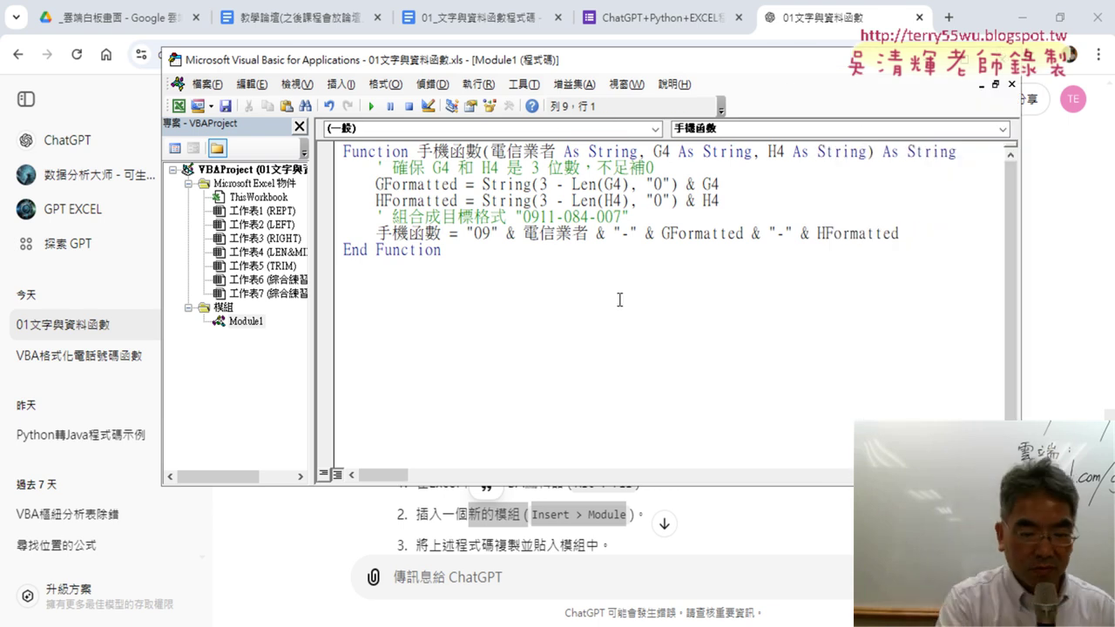
key(ctrl+v)
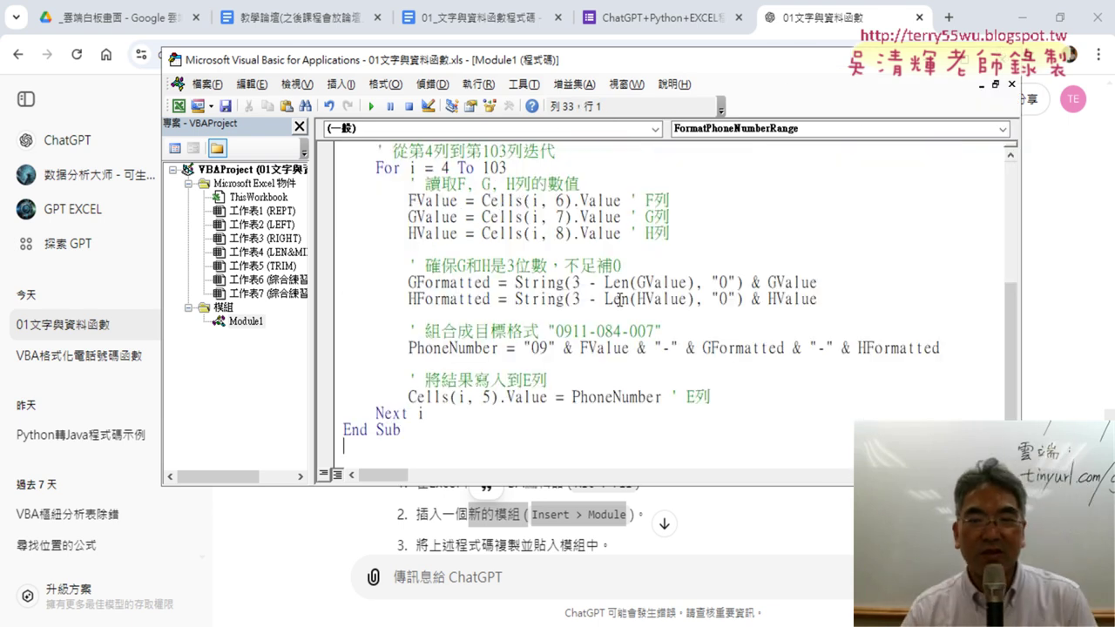
Review the pasted FormatPhoneNumberRange Sub, then minimize the browser to reveal the workbook
scroll(494, 265, up, 1)
scroll(494, 266, up, 2)
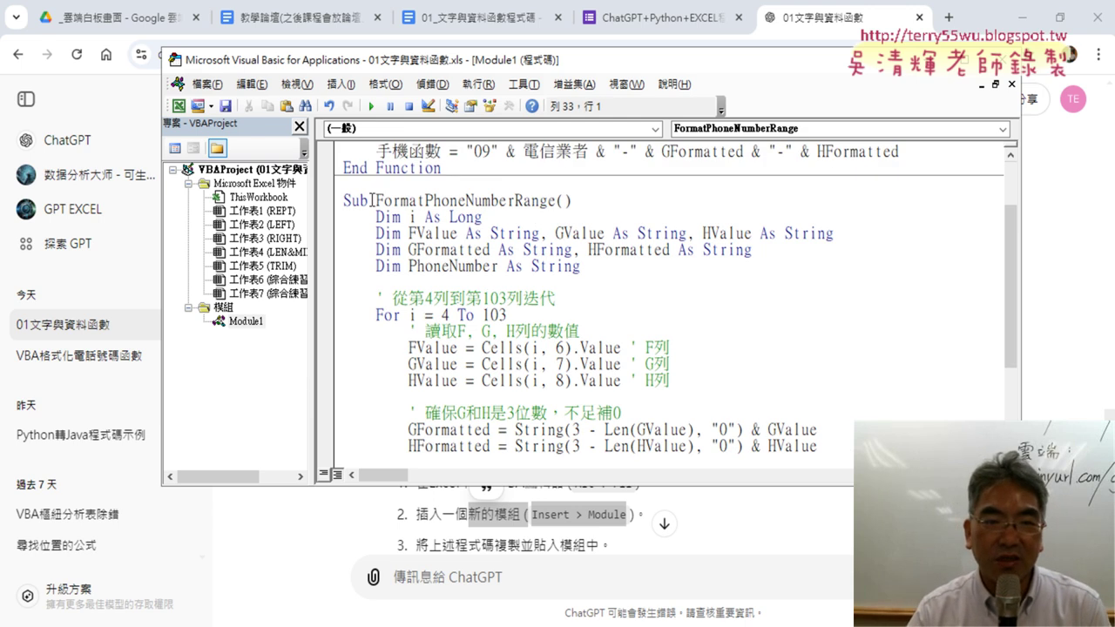
drag(372, 200, 331, 200)
scroll(368, 212, down, 3)
scroll(368, 261, down, 1)
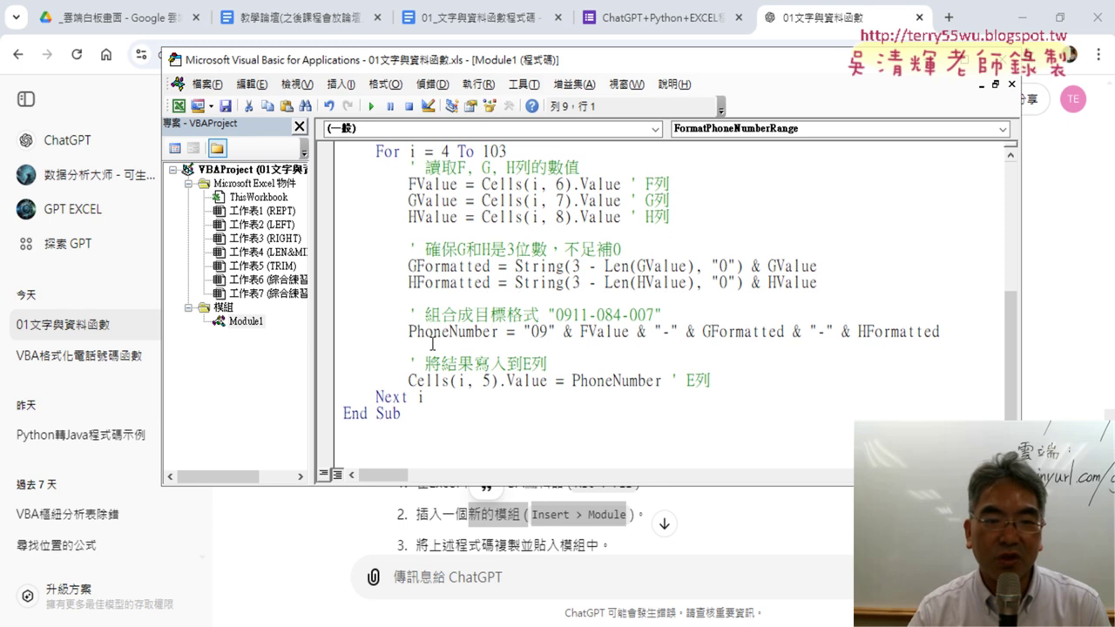
drag(400, 413, 330, 426)
scroll(559, 400, up, 3)
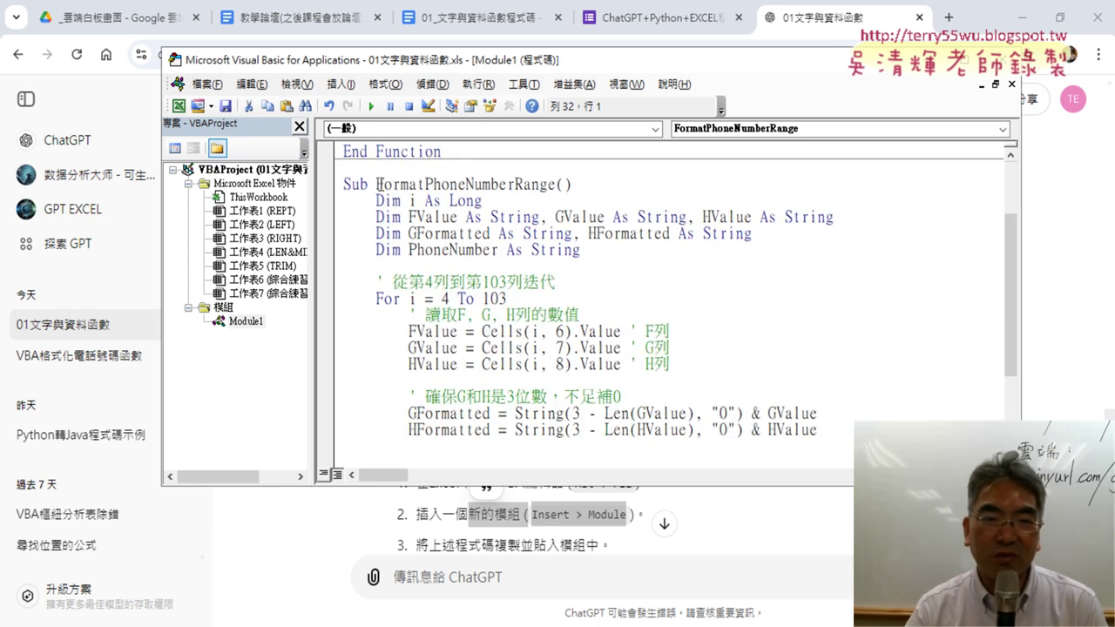
drag(378, 184, 552, 184)
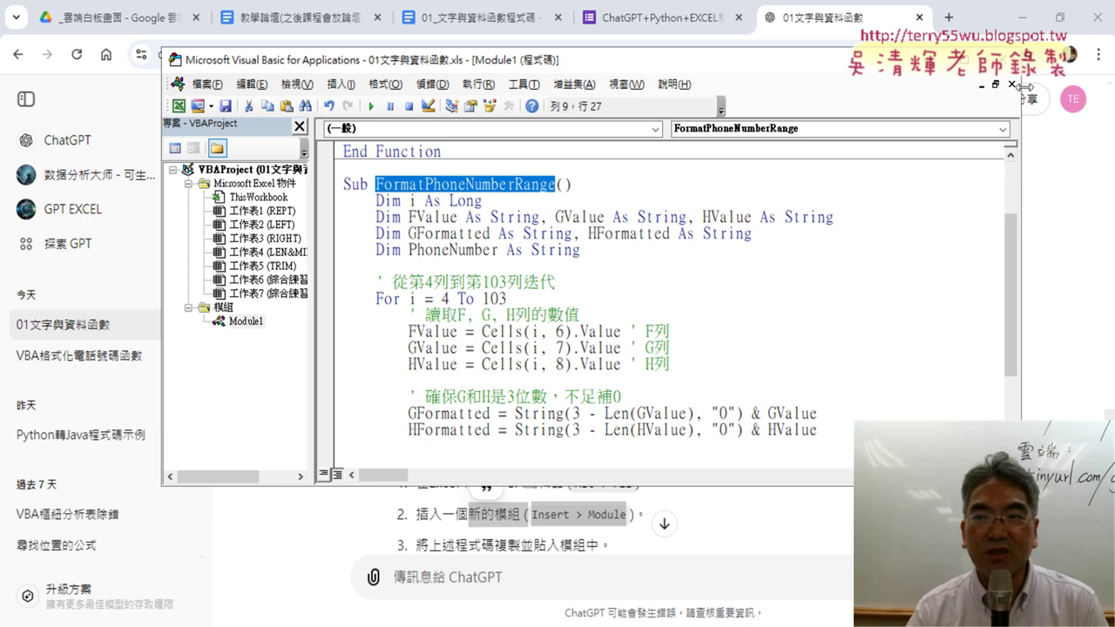
click(1021, 17)
Rename the Sub FormatPhoneNumberRange to 手機 and move the VBA editor aside to uncover columns E–G
drag(566, 60, 719, 52)
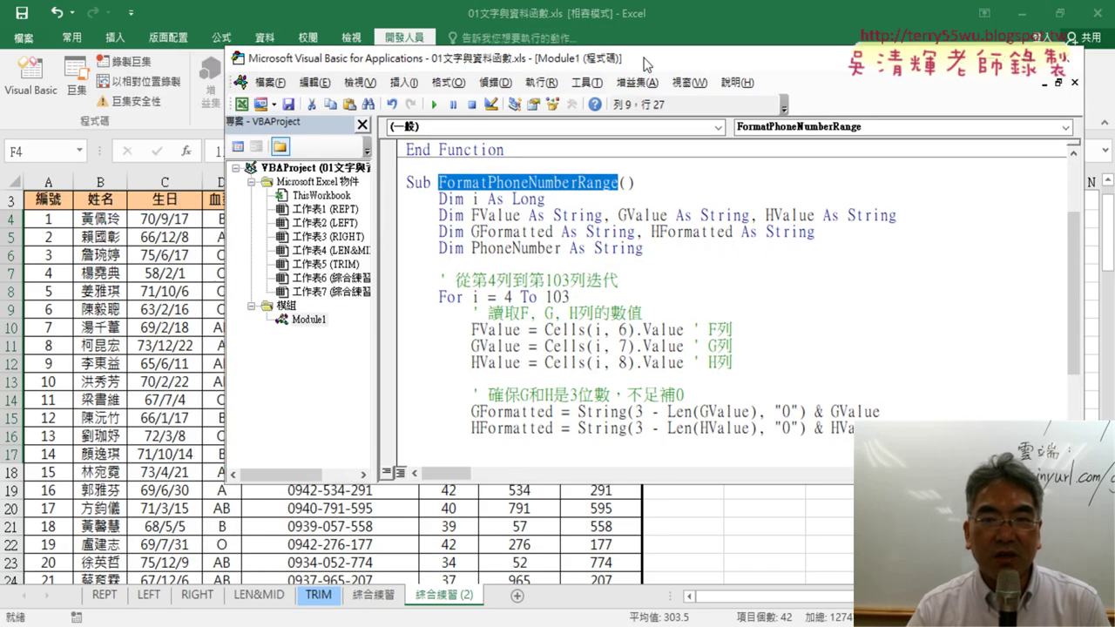
scroll(623, 190, up, 2)
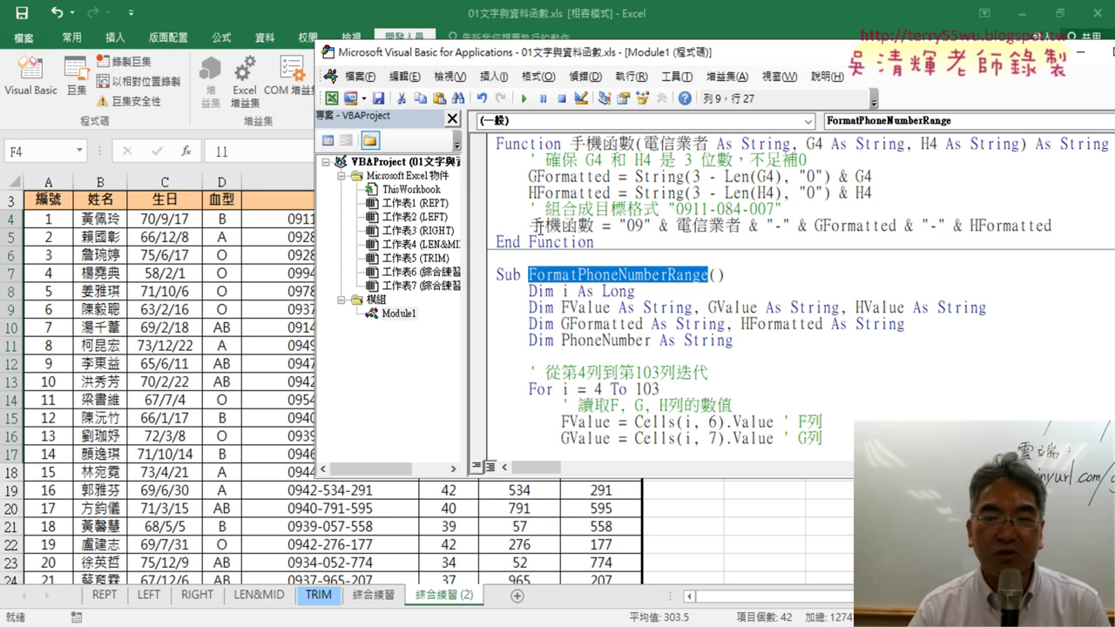
drag(528, 226, 561, 227)
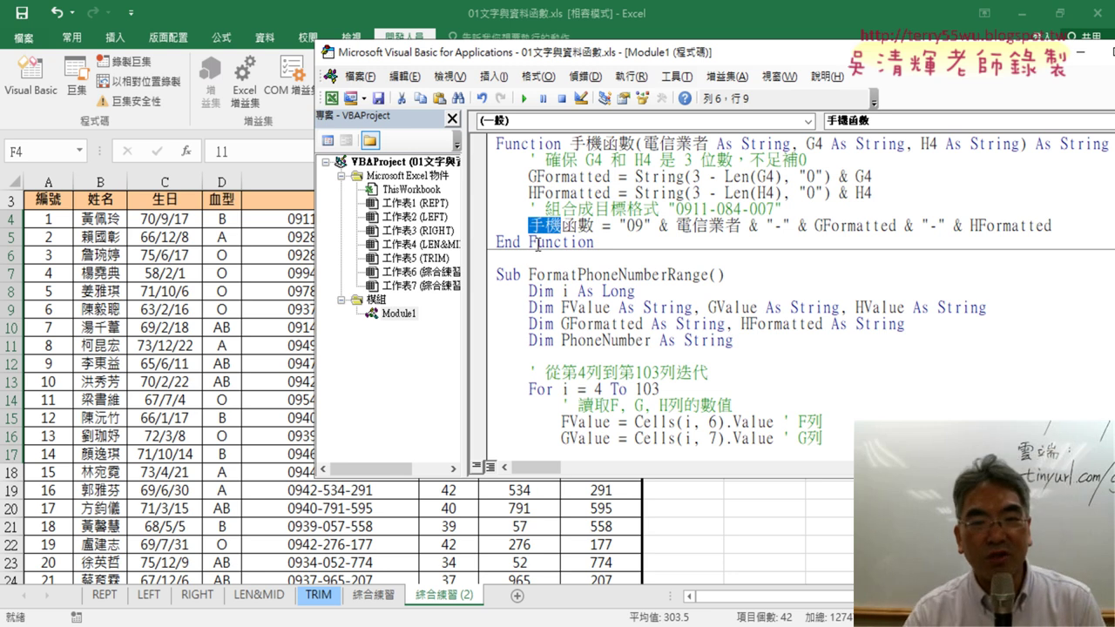
drag(528, 275, 689, 277)
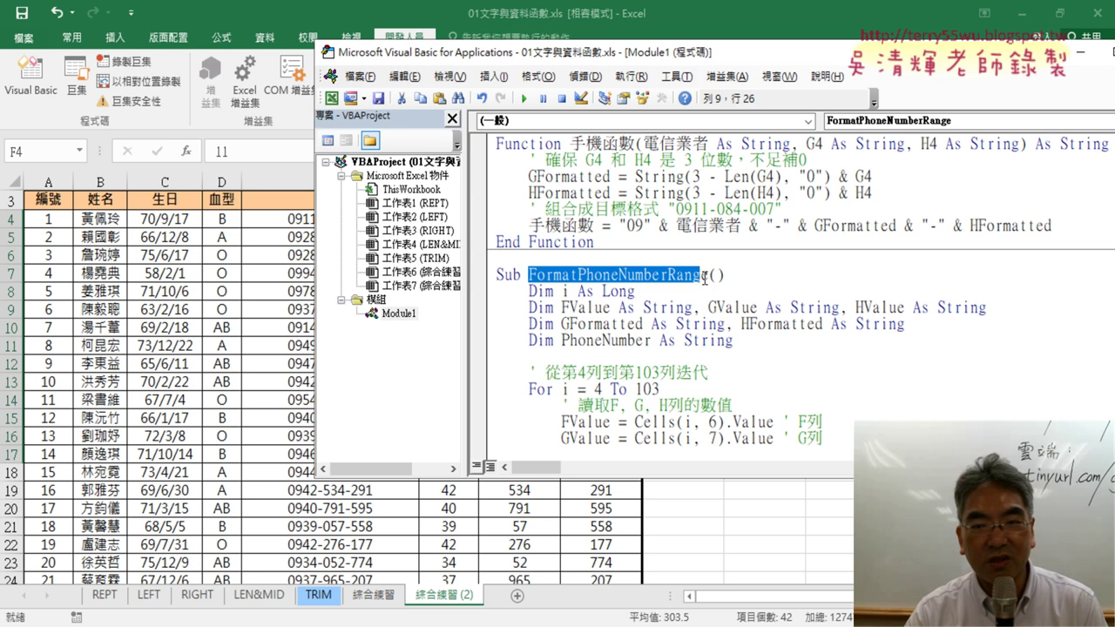
key(ctrl+v)
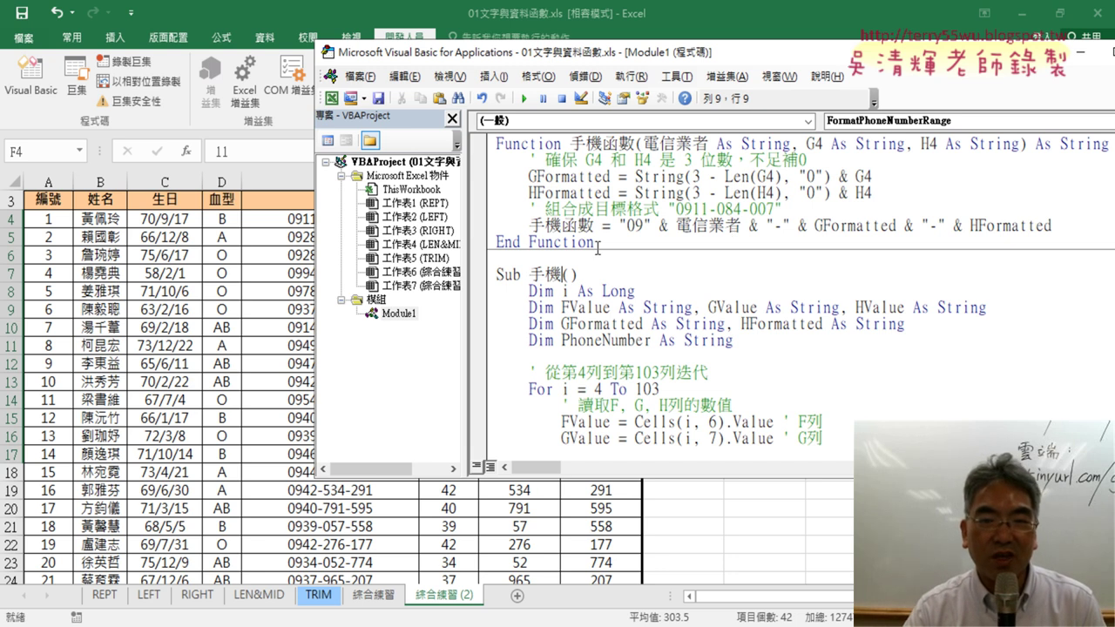
drag(689, 57, 934, 71)
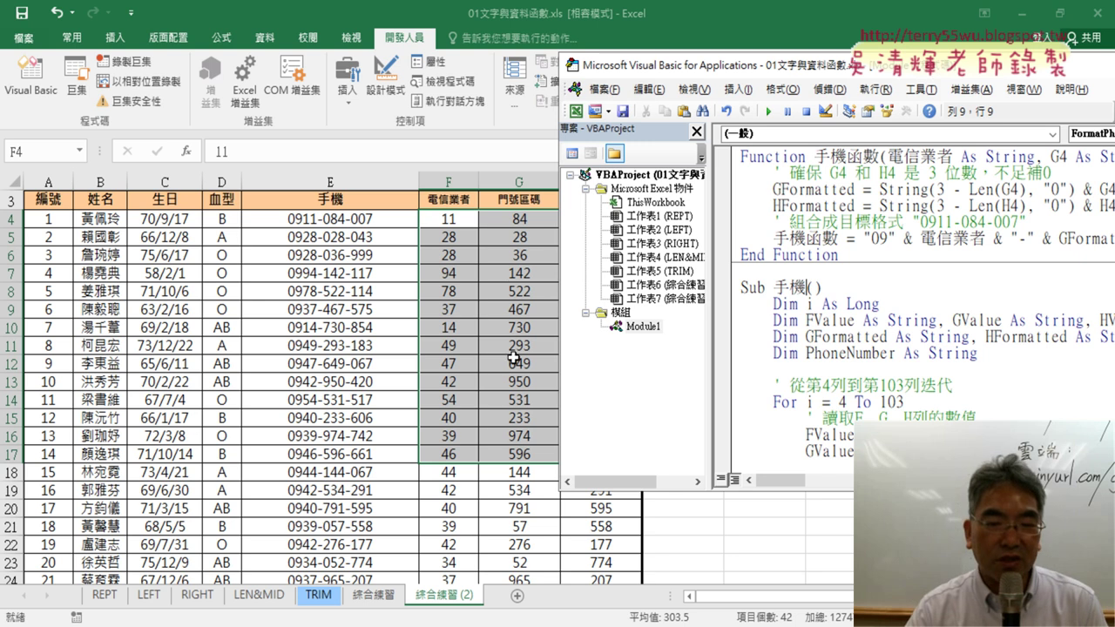
Copy the 綜合練習 (2) sheet to create 綜合練習 (3)
click(377, 599)
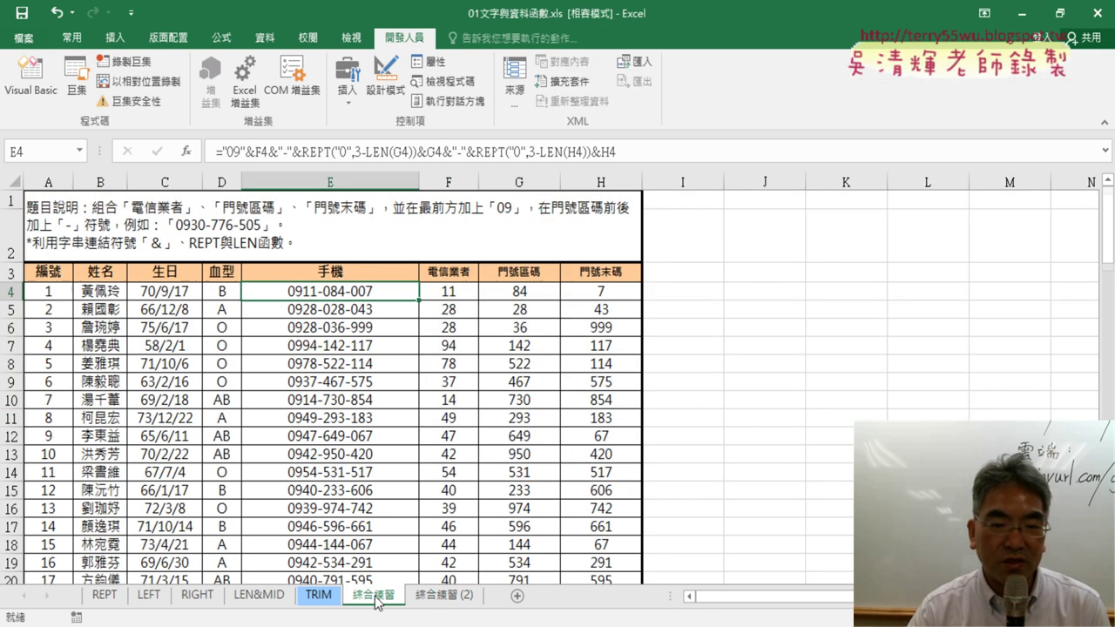
click(475, 600)
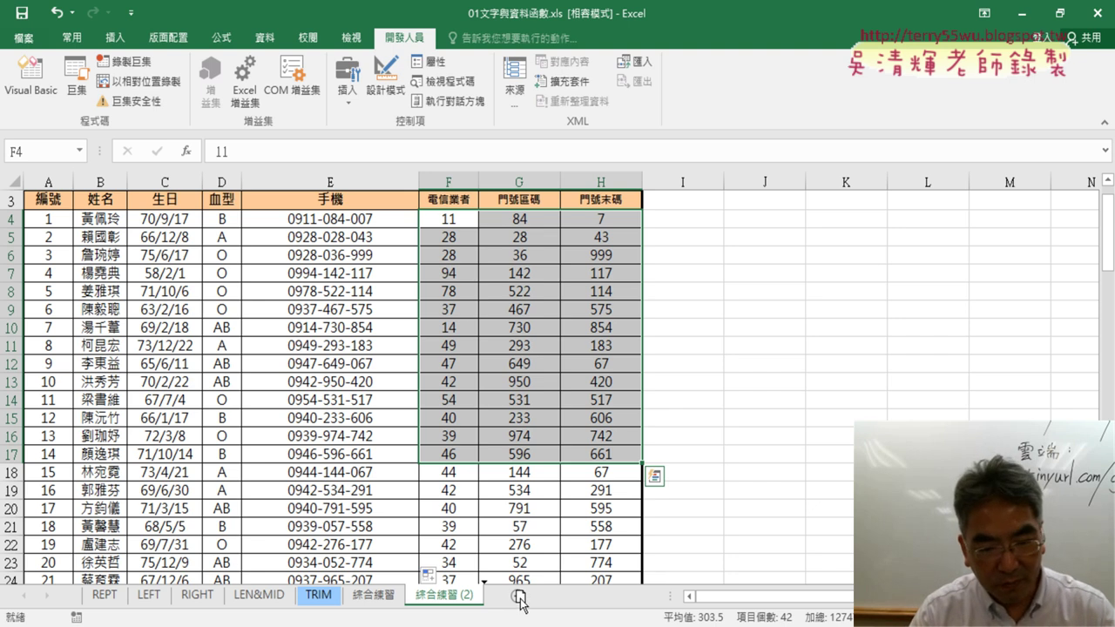
drag(520, 601, 522, 603)
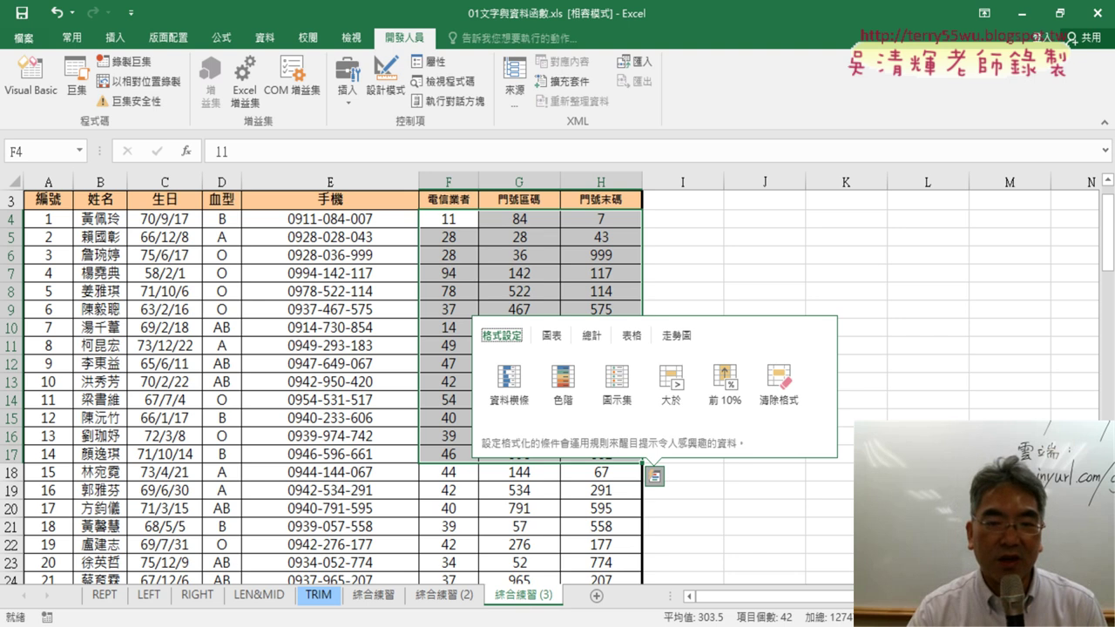
Empty the 手機 column E4:E103 on the new sheet
click(975, 338)
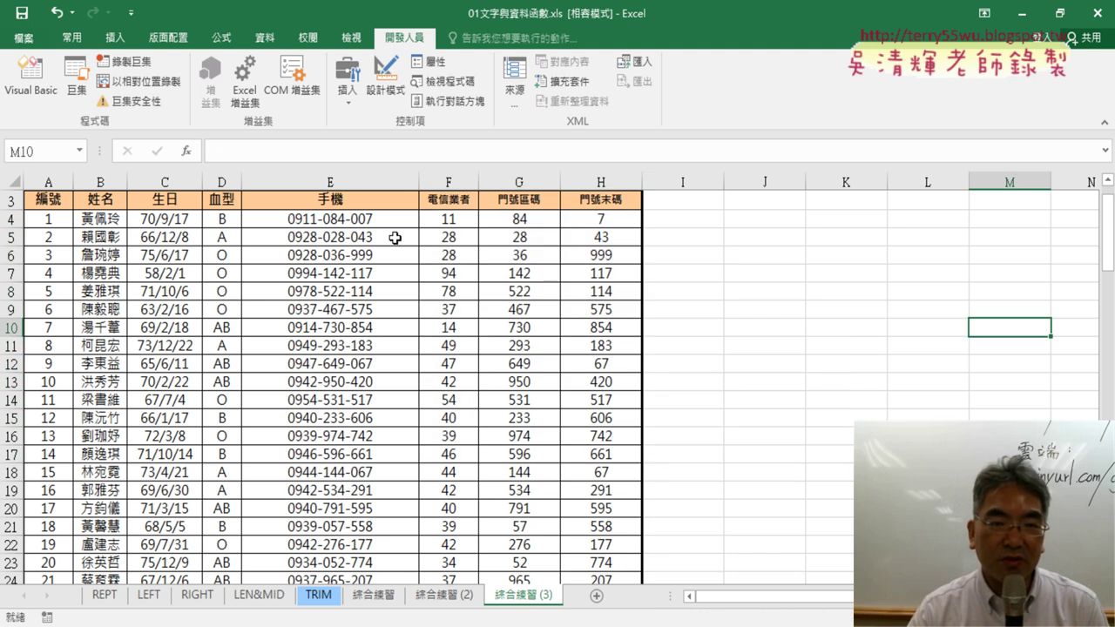
click(370, 222)
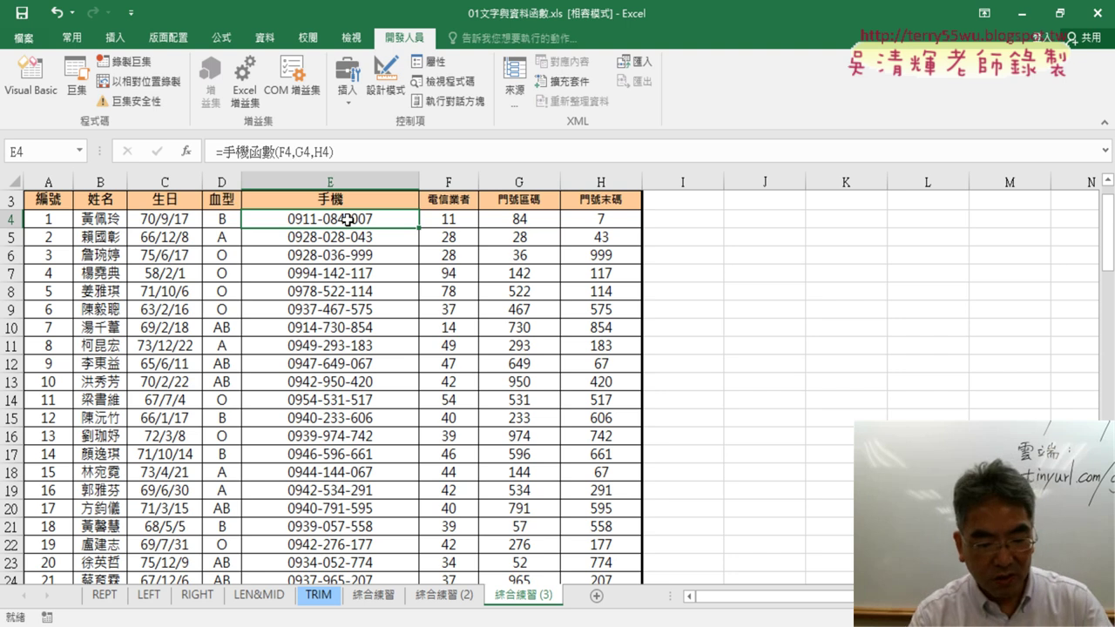
key(ctrl+shift+Down)
key(Delete)
scroll(347, 219, up, 20)
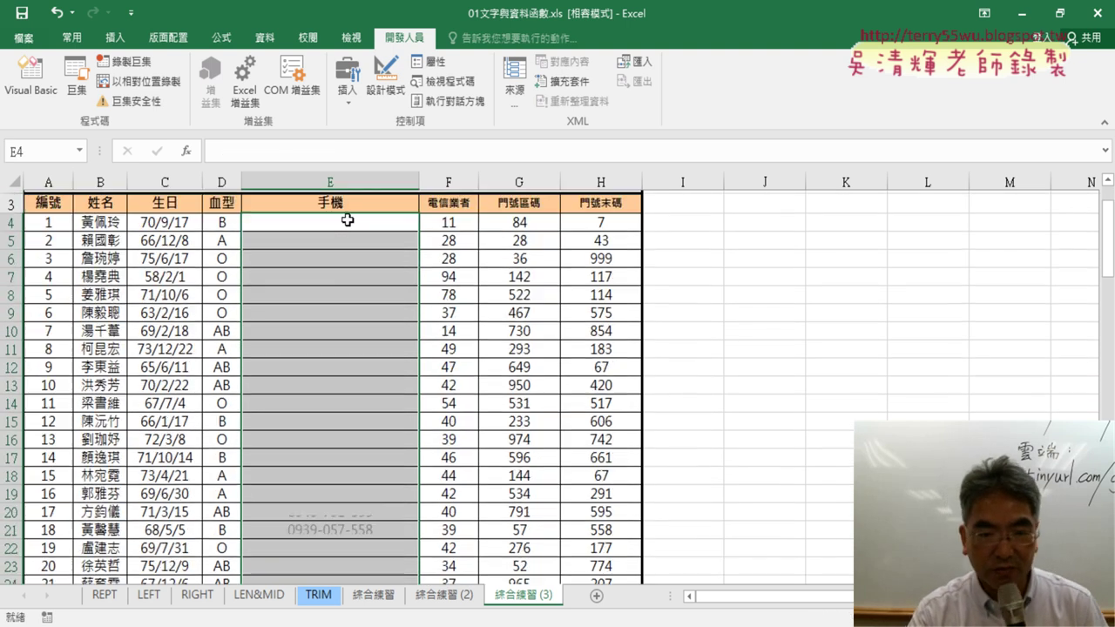
scroll(349, 217, up, 1)
click(31, 74)
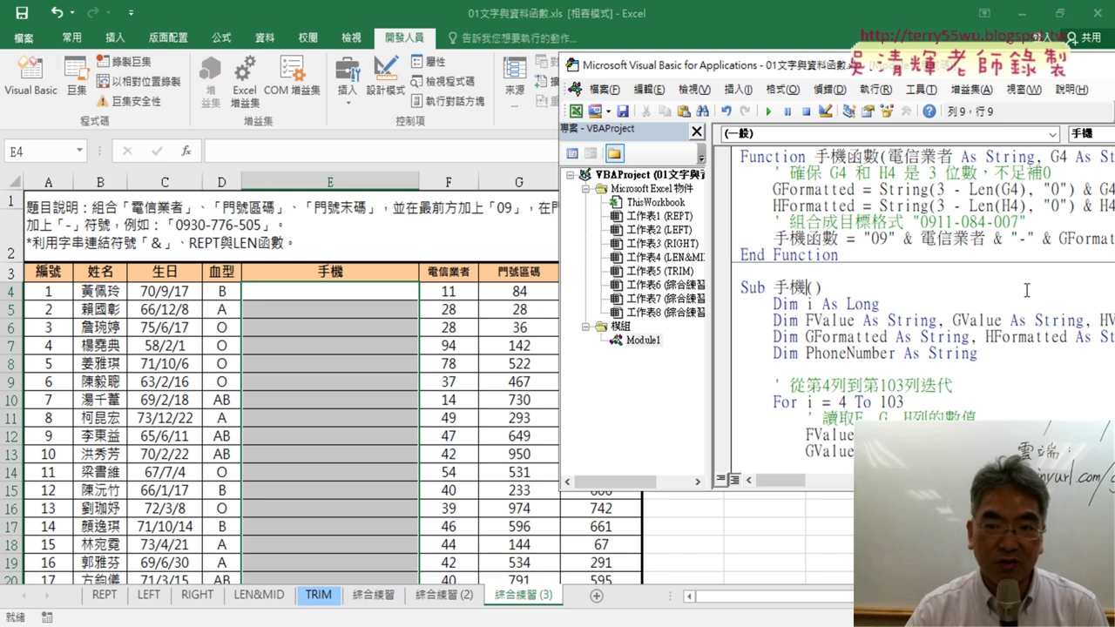
scroll(913, 286, down, 3)
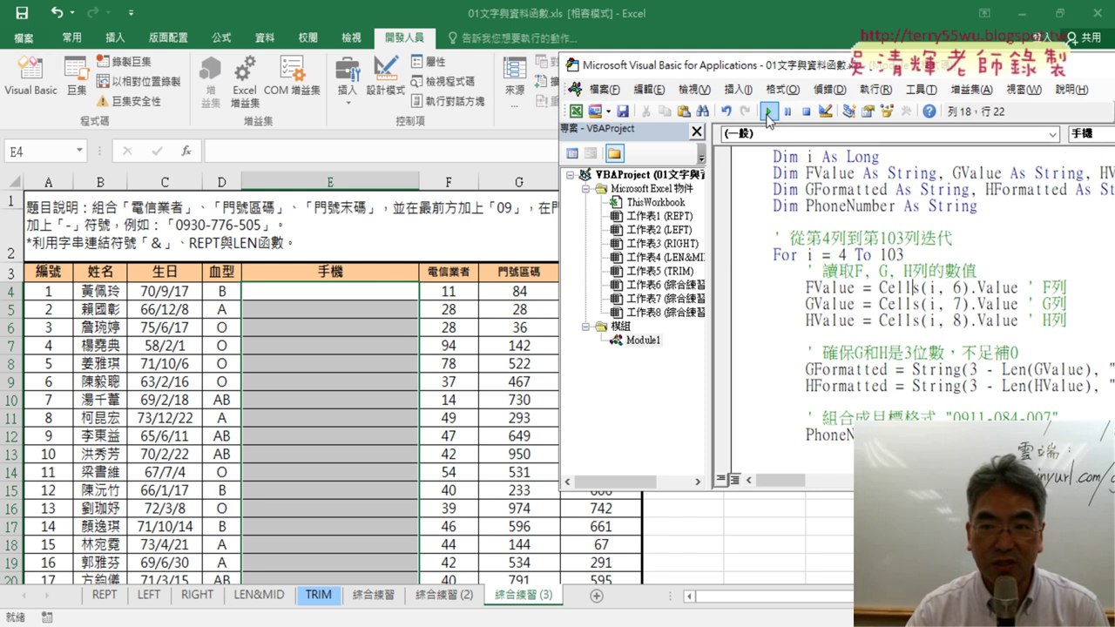
click(768, 111)
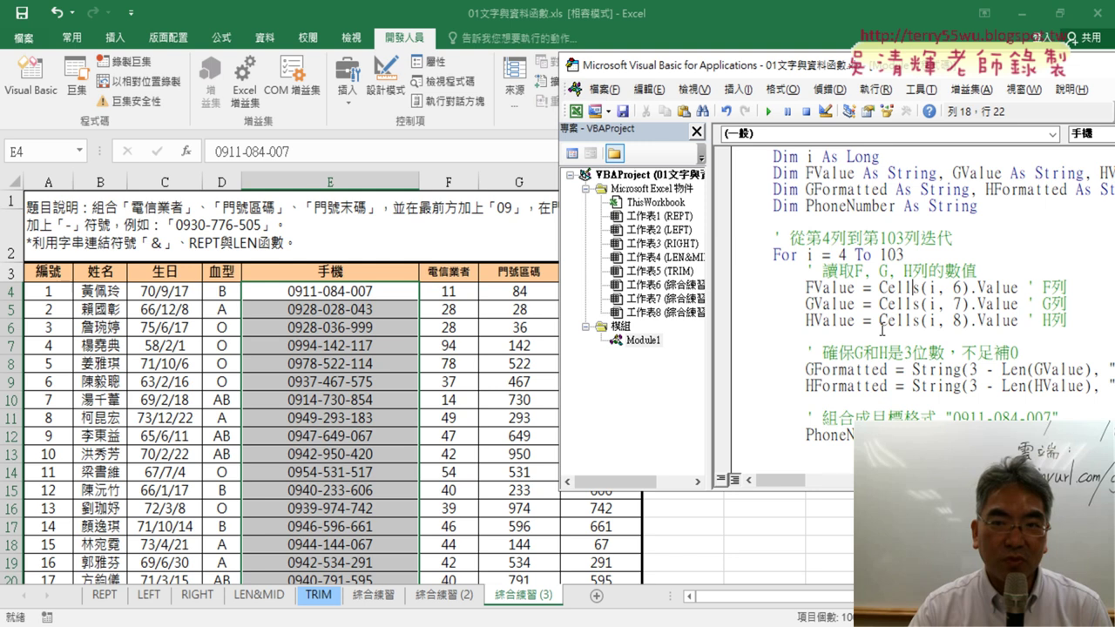
scroll(882, 329, up, 3)
scroll(863, 331, down, 2)
scroll(863, 331, down, 1)
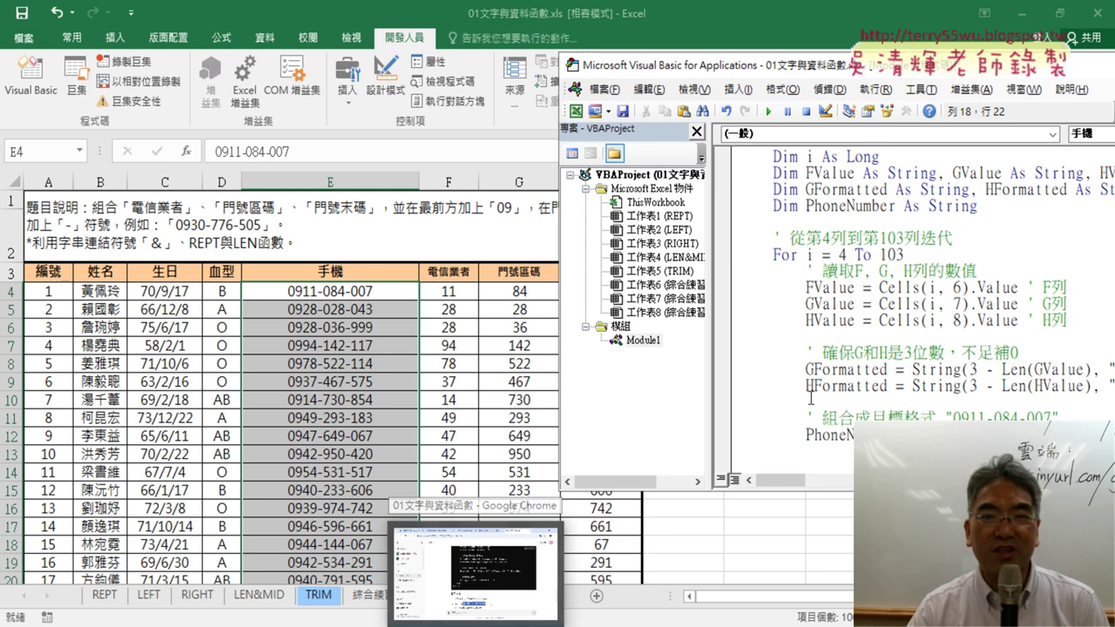
click(969, 236)
scroll(970, 235, up, 2)
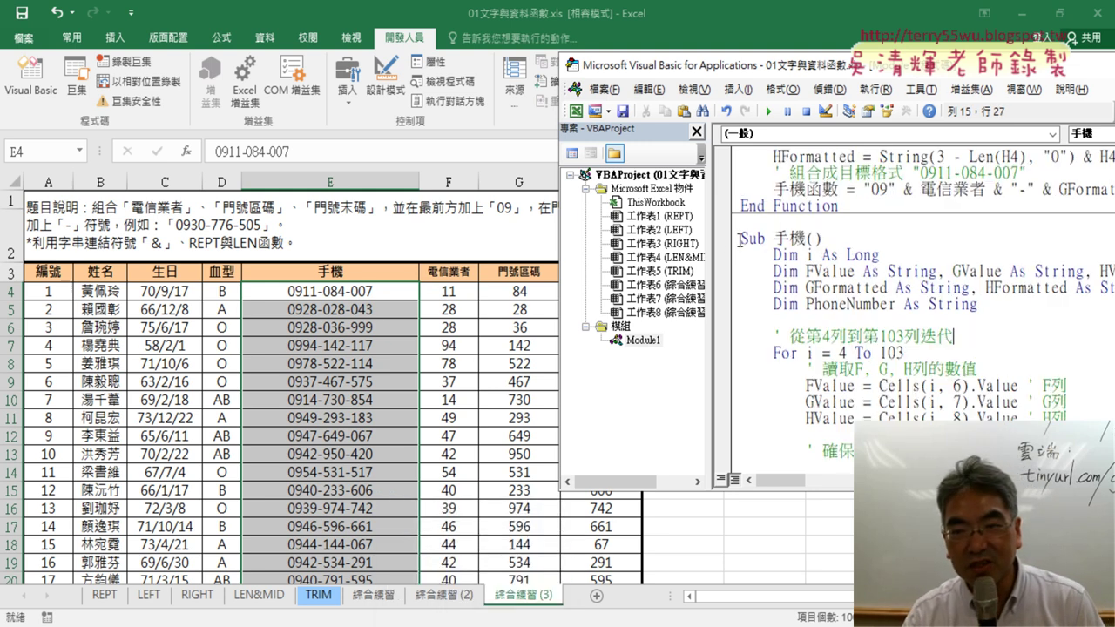
drag(741, 238, 822, 238)
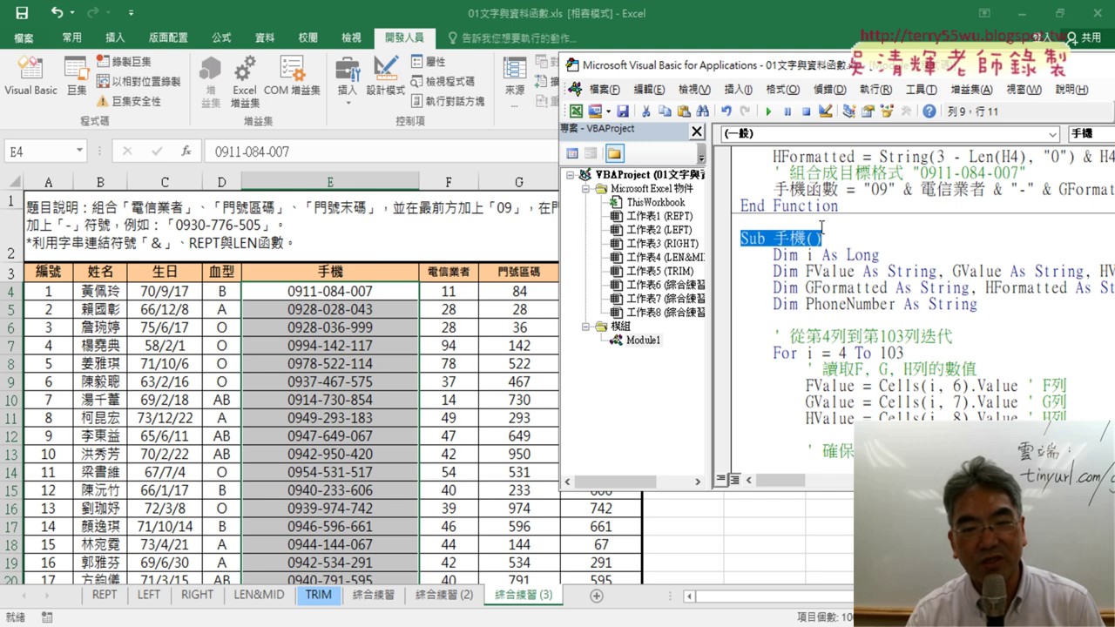
Paste the earlier VBA request back into the ChatGPT message box
key(alt+Tab)
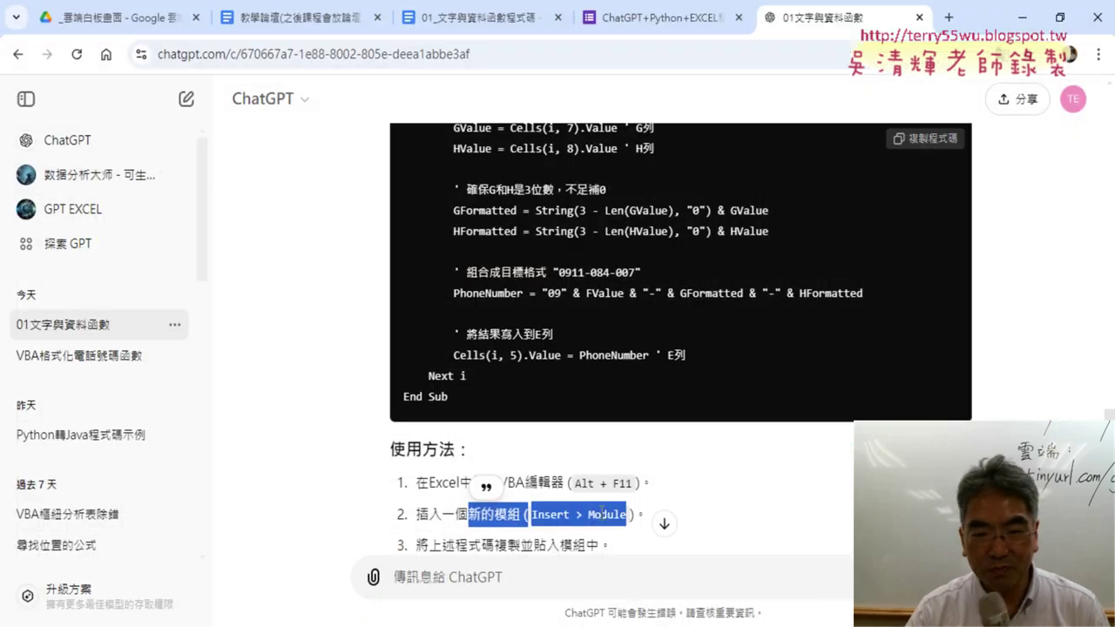
text(ㄑㄧㄥ)
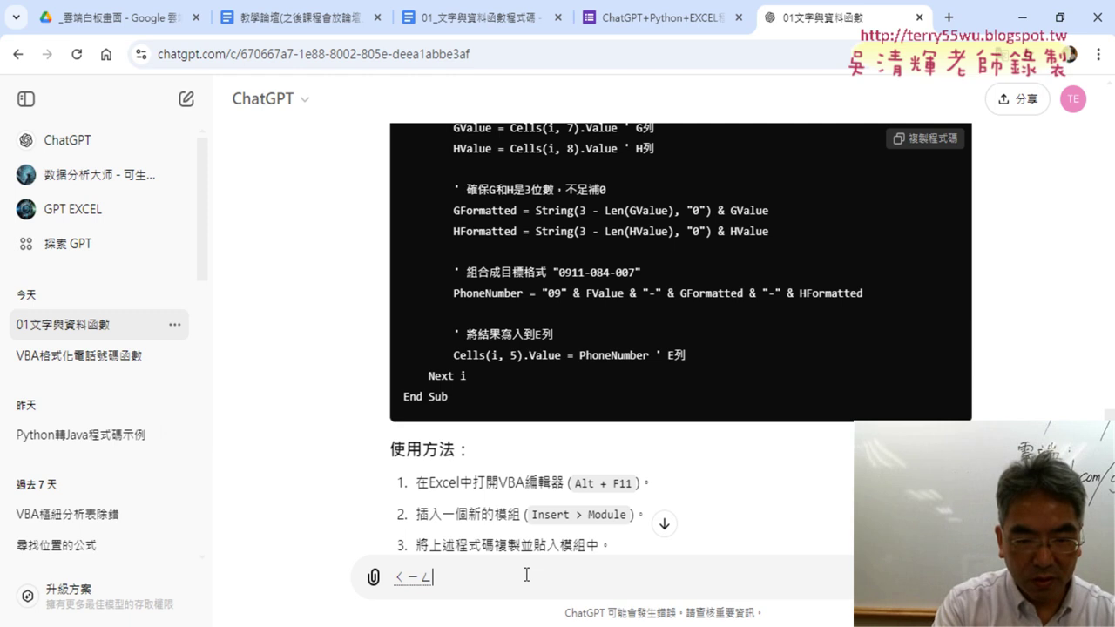
key(BackSpace)
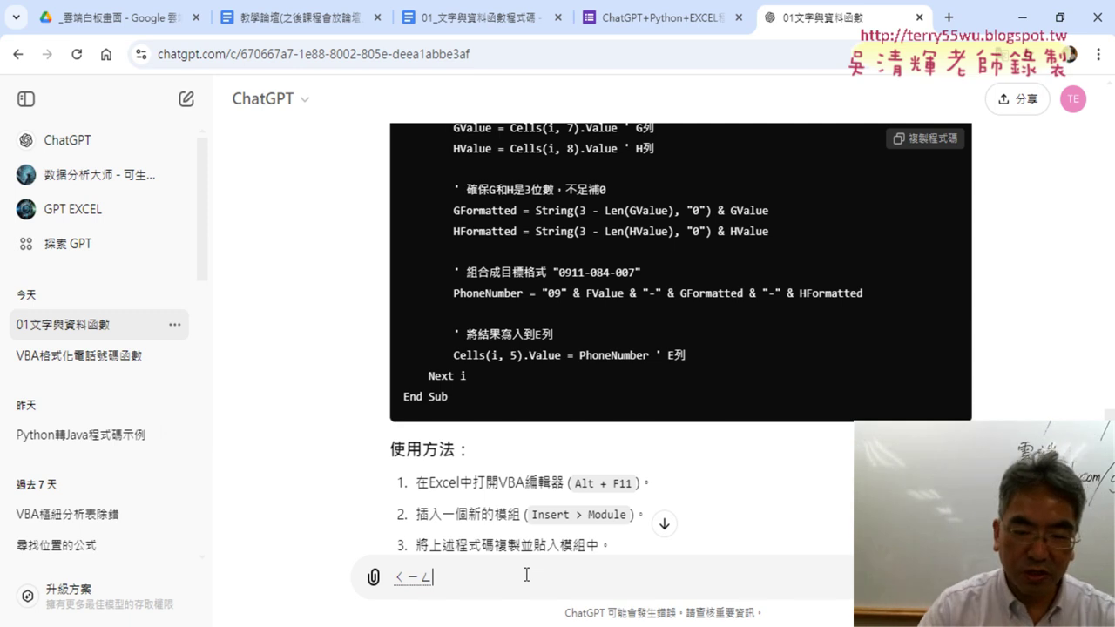
key(BackSpace)
scroll(841, 437, up, 8)
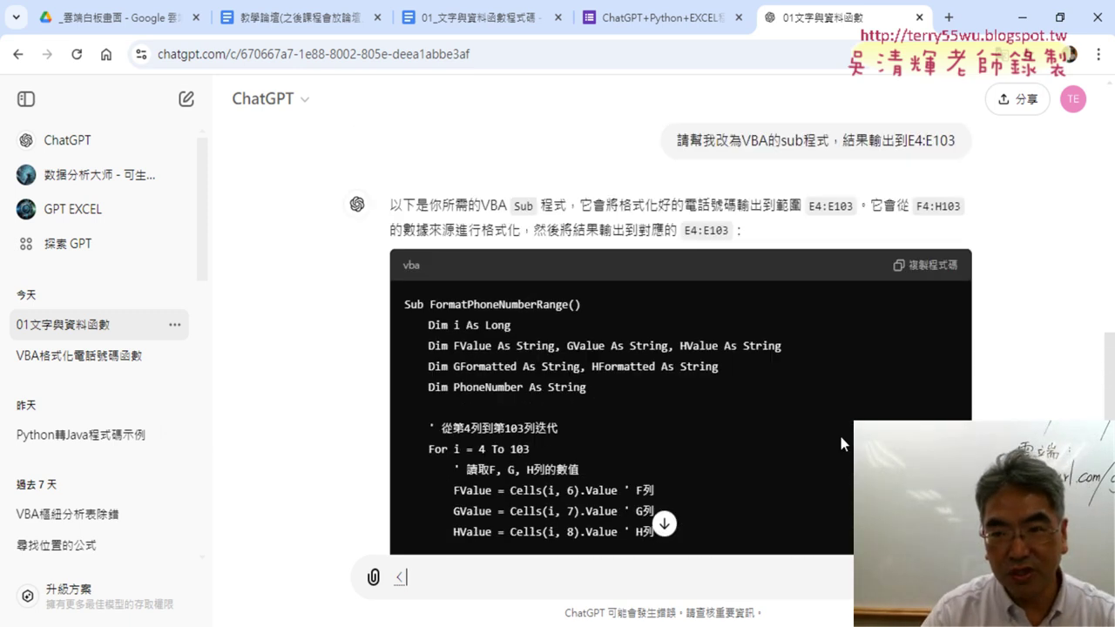
scroll(710, 252, up, 2)
drag(956, 273, 768, 276)
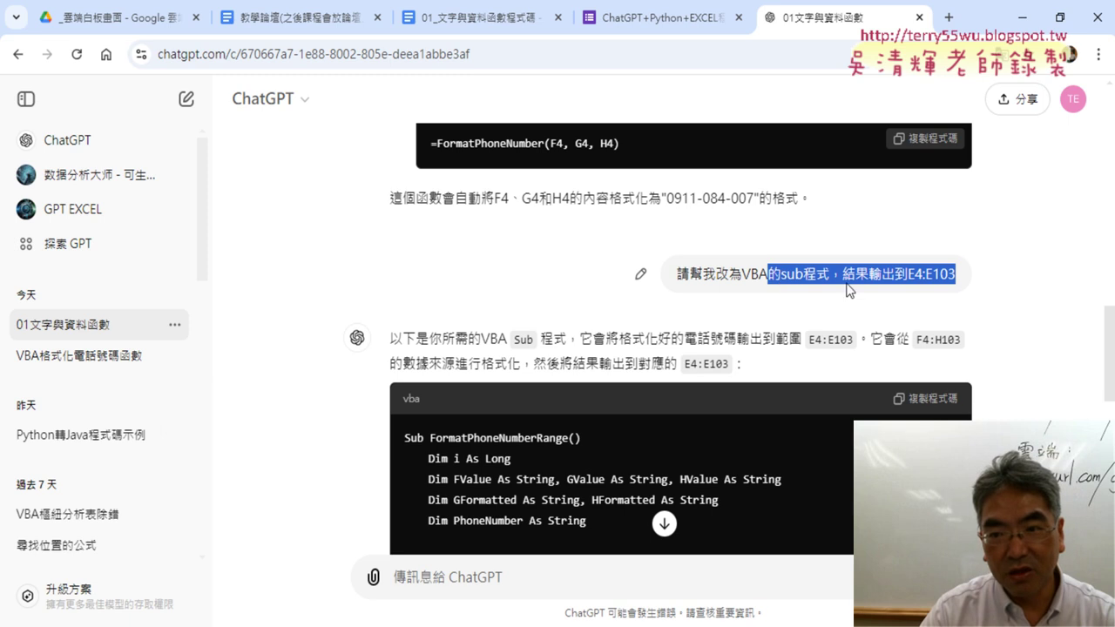
click(967, 281)
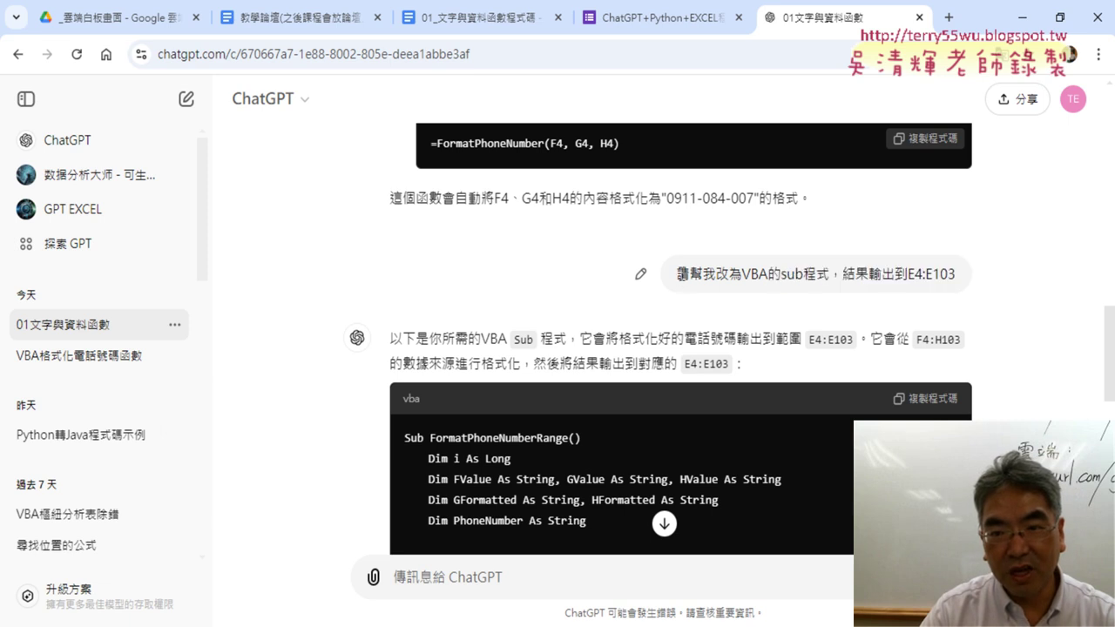
drag(677, 273, 982, 274)
key(ctrl+c)
scroll(657, 398, down, 8)
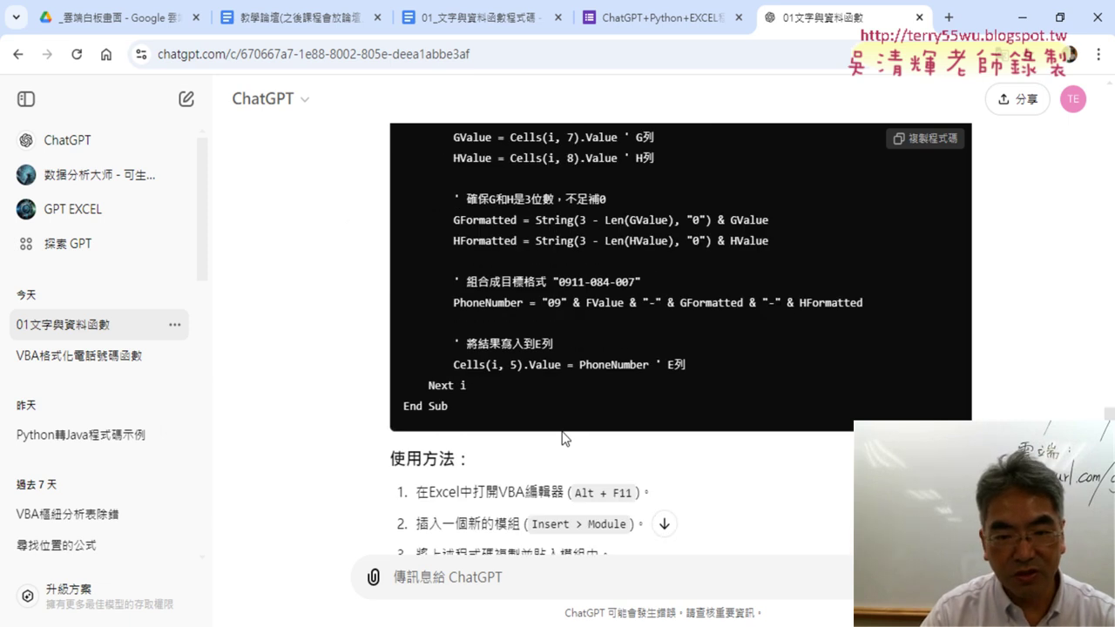
key(ctrl+v)
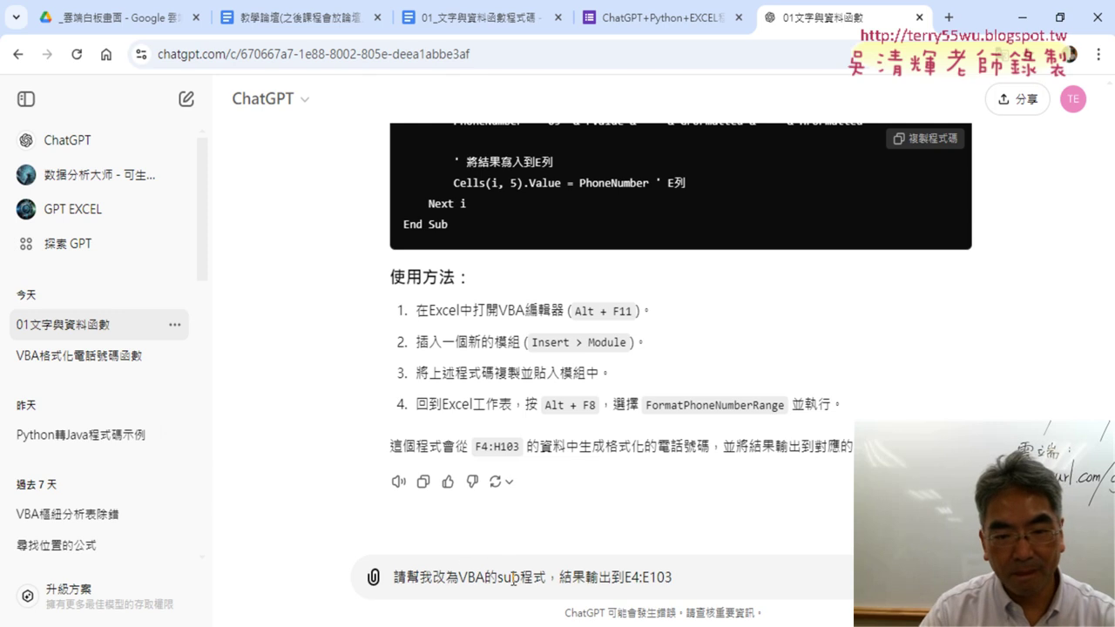
Replace 結果輸出到 with 清除 and add 的資料 after E4:E103 in the prompt
double_click(572, 578)
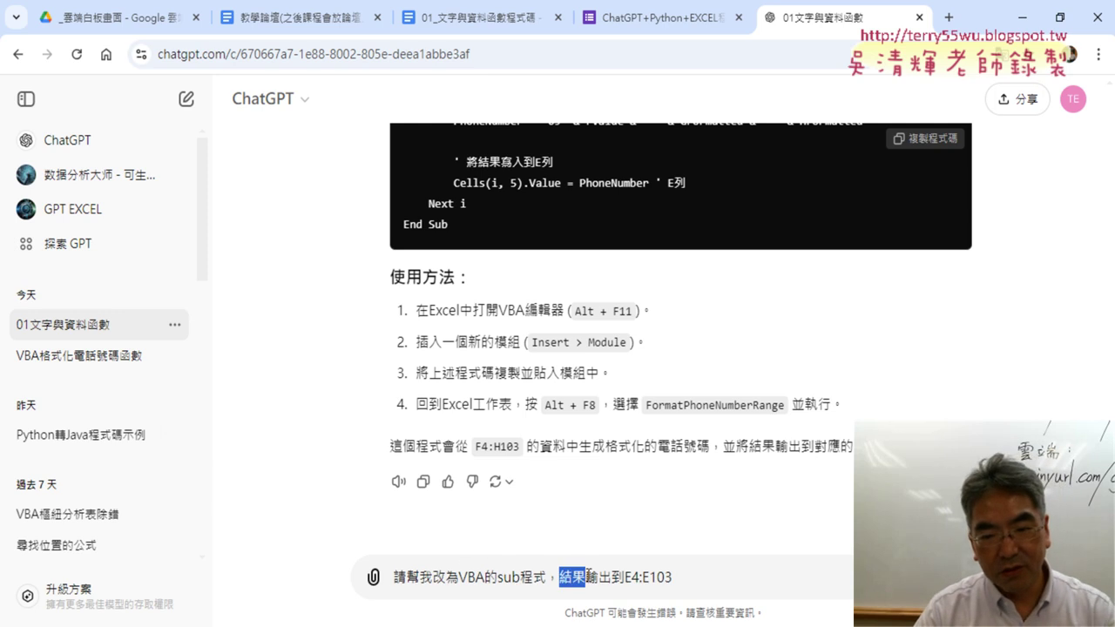
drag(588, 577, 625, 577)
text(ㄑ)
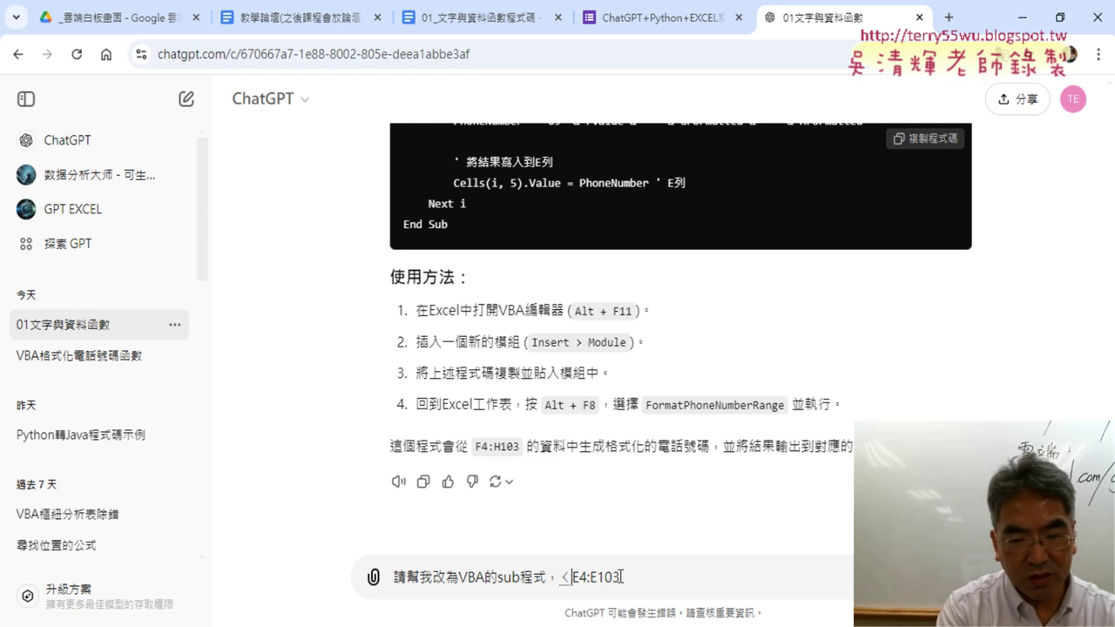
text(ㄧㄥ)
key(space)
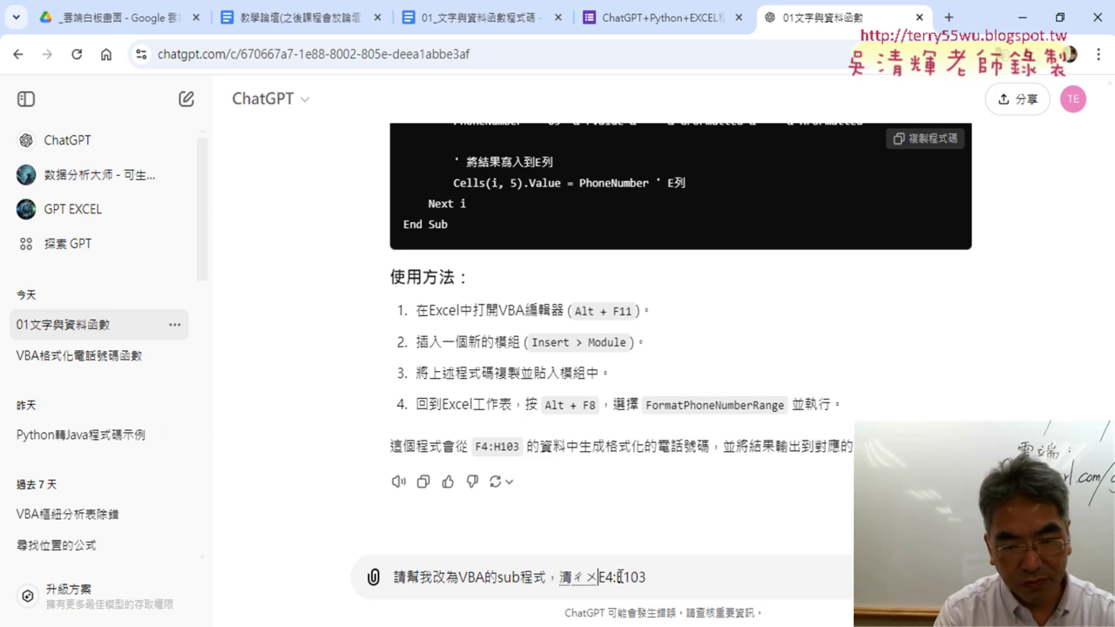
text(除)
key(Return)
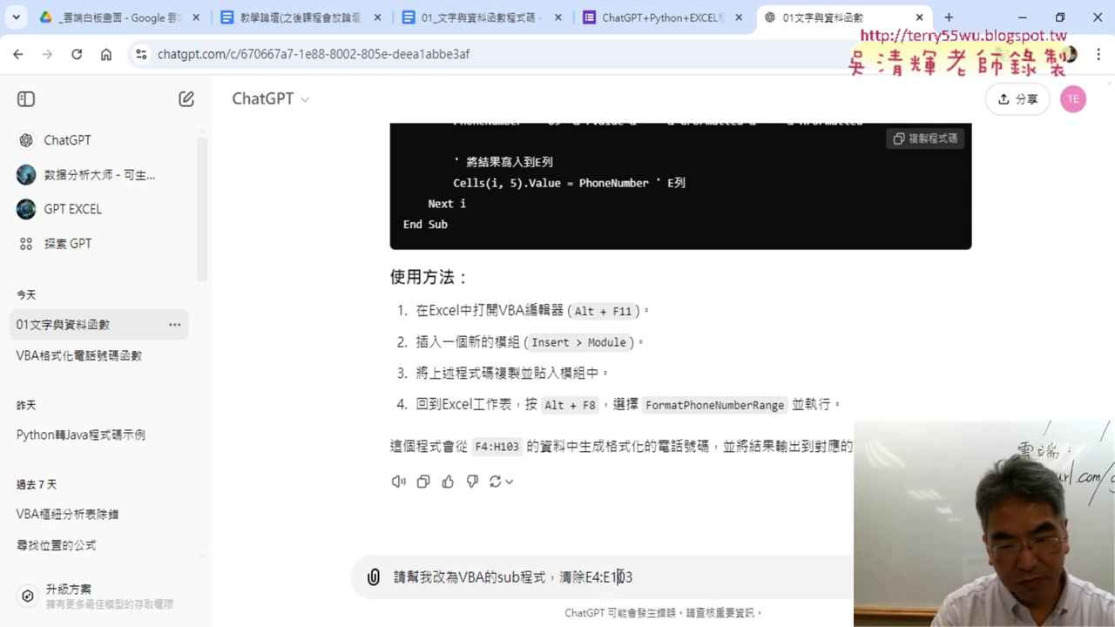
text(的資)
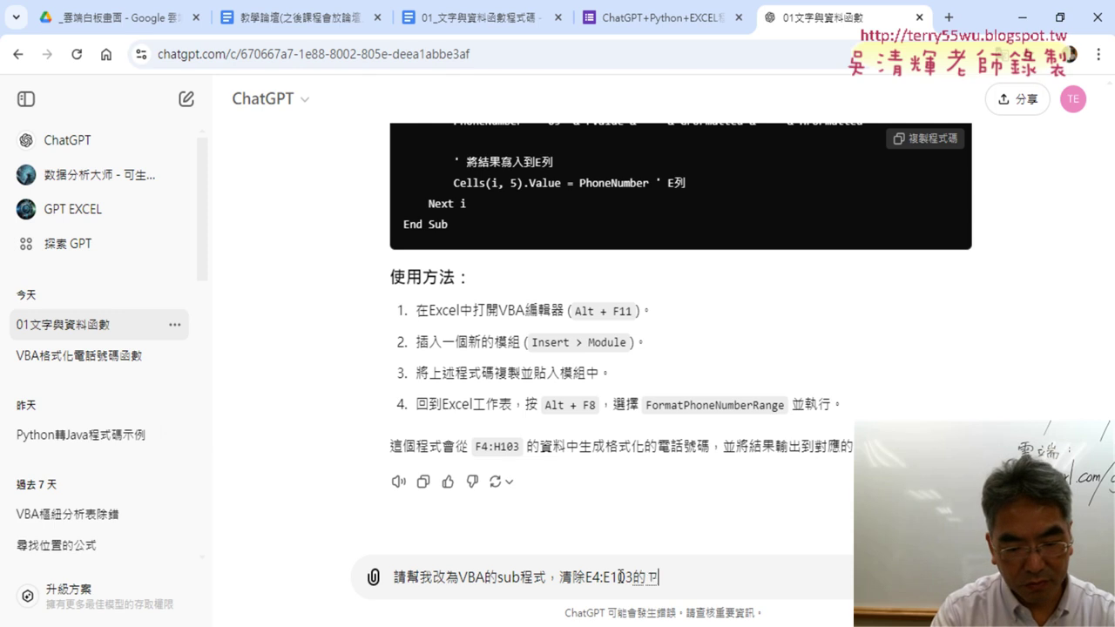
text(ㄌㄧㄠ4)
key(Return)
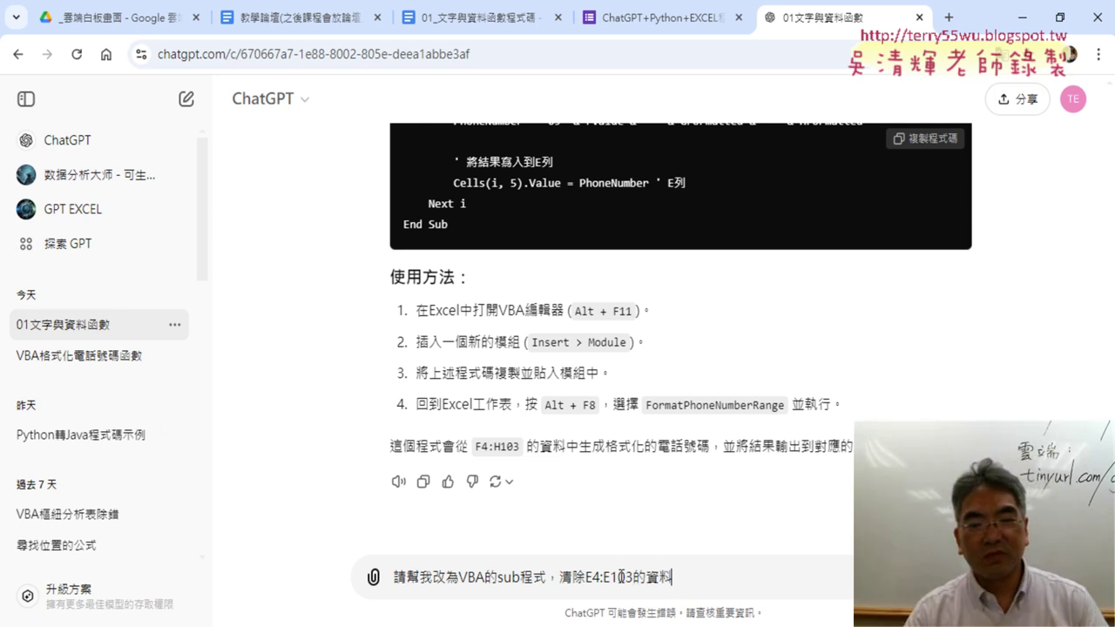
drag(560, 578, 586, 578)
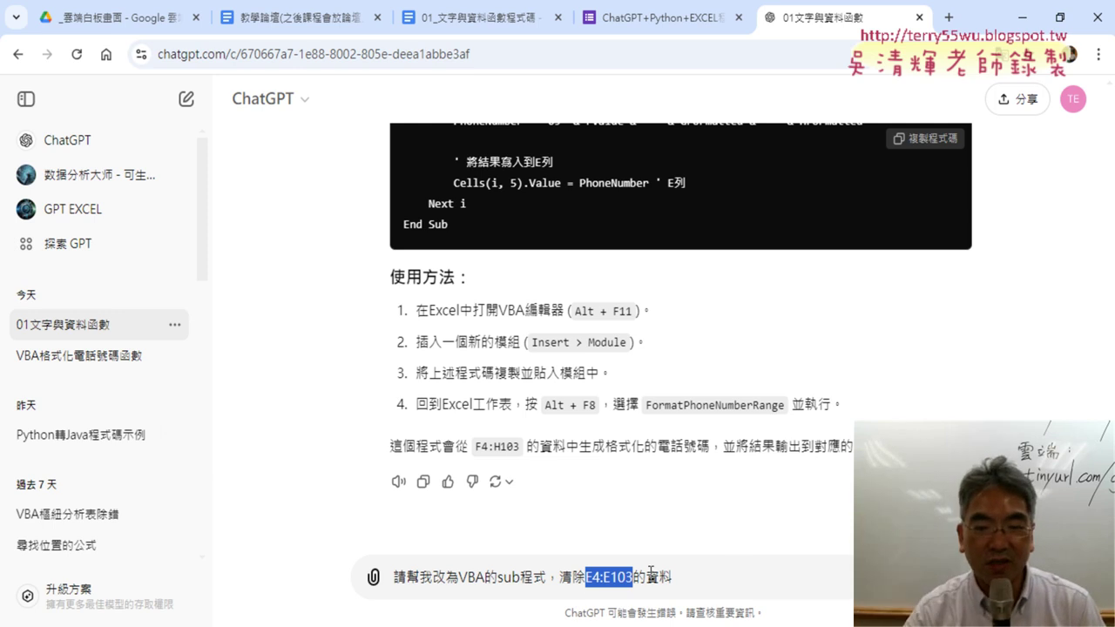
Send the clear-E4:E103 prompt and review the ClearAndFormatPhoneNumberRange reply
key(Return)
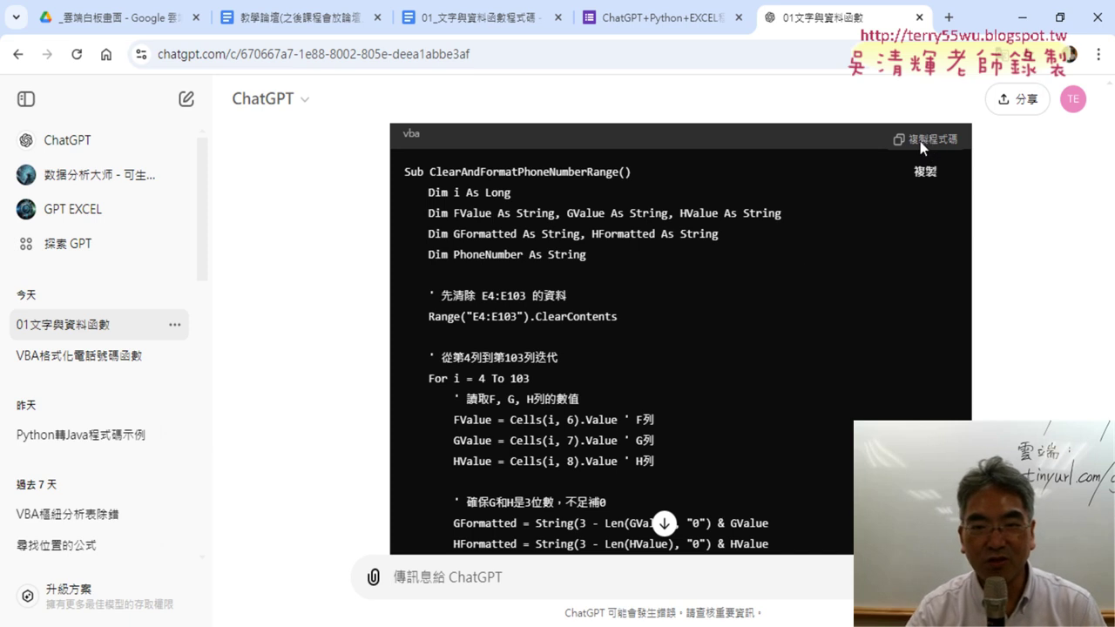
scroll(419, 241, up, 2)
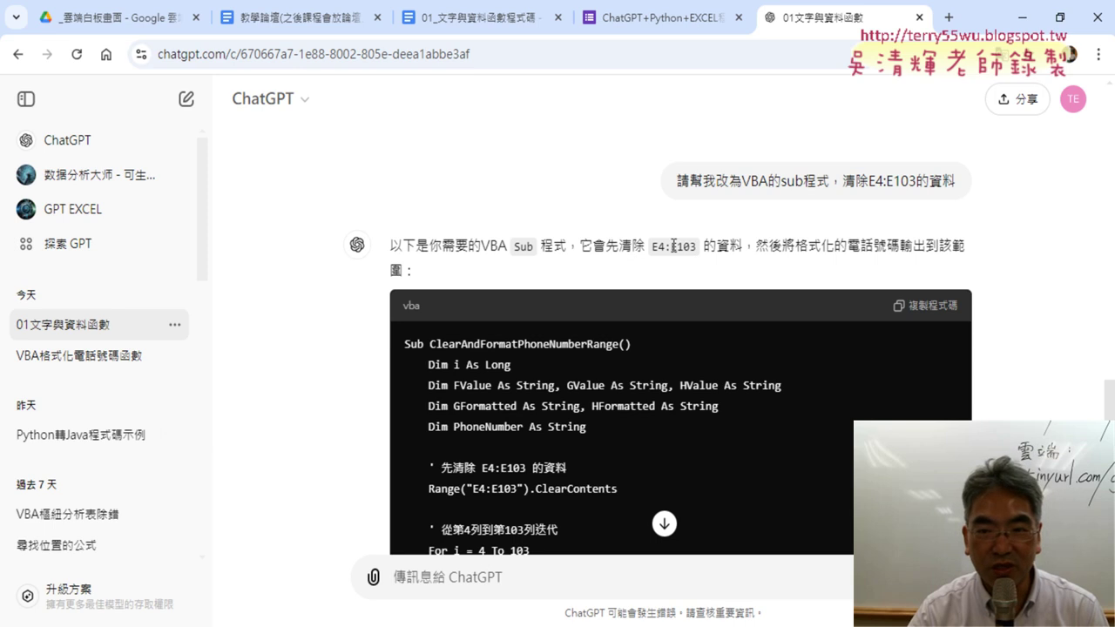
mouse_move(755, 247)
mouse_down()
mouse_move(979, 267)
mouse_move(905, 248)
mouse_up()
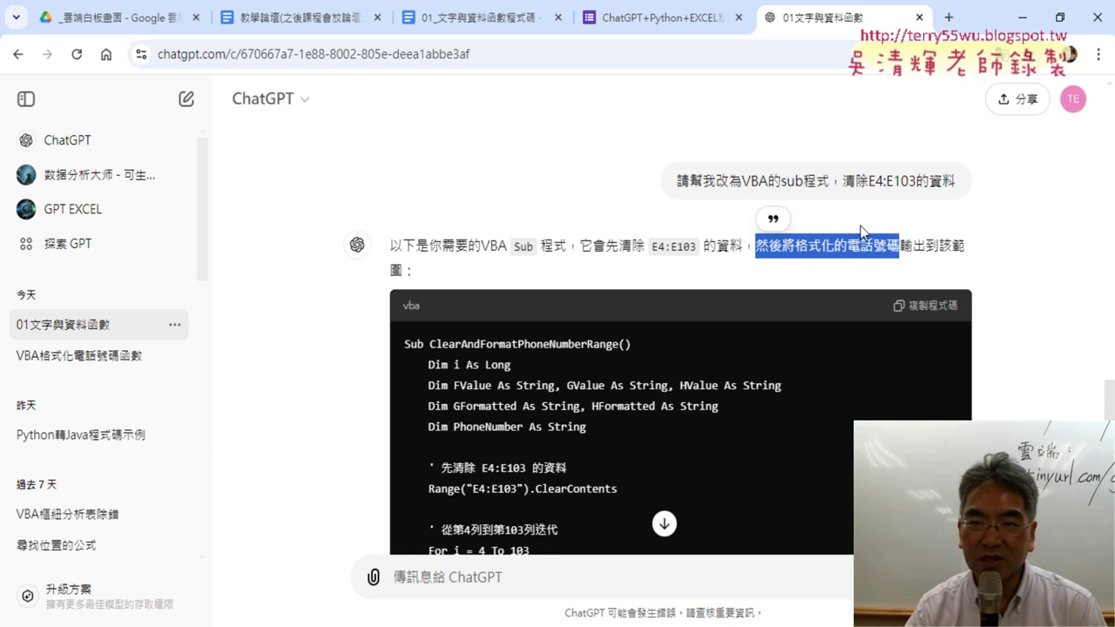
click(795, 264)
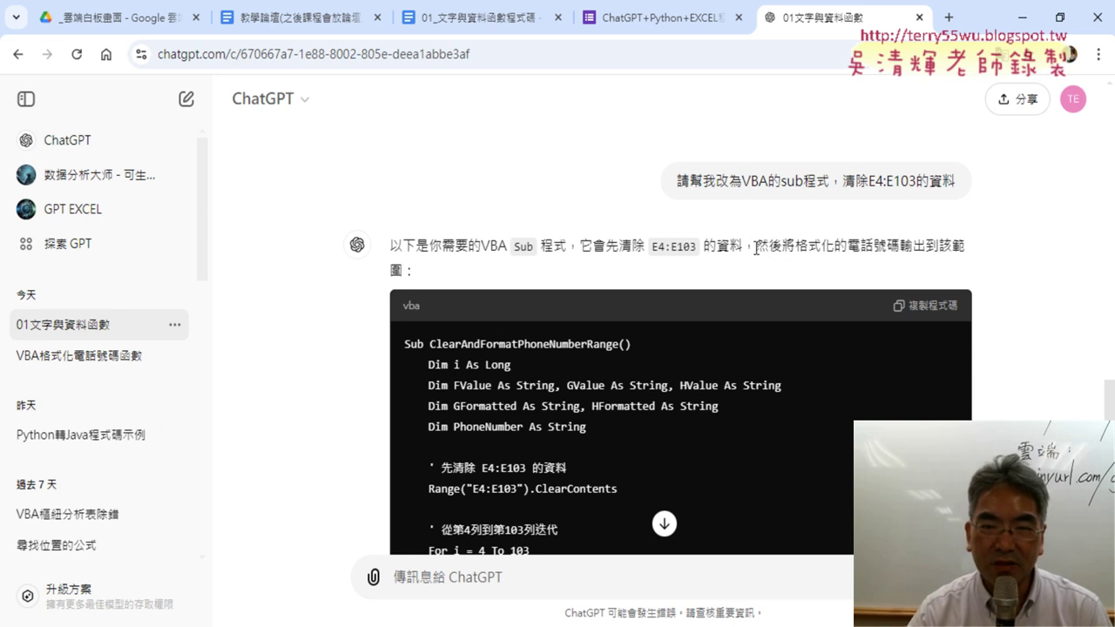
drag(756, 250, 861, 248)
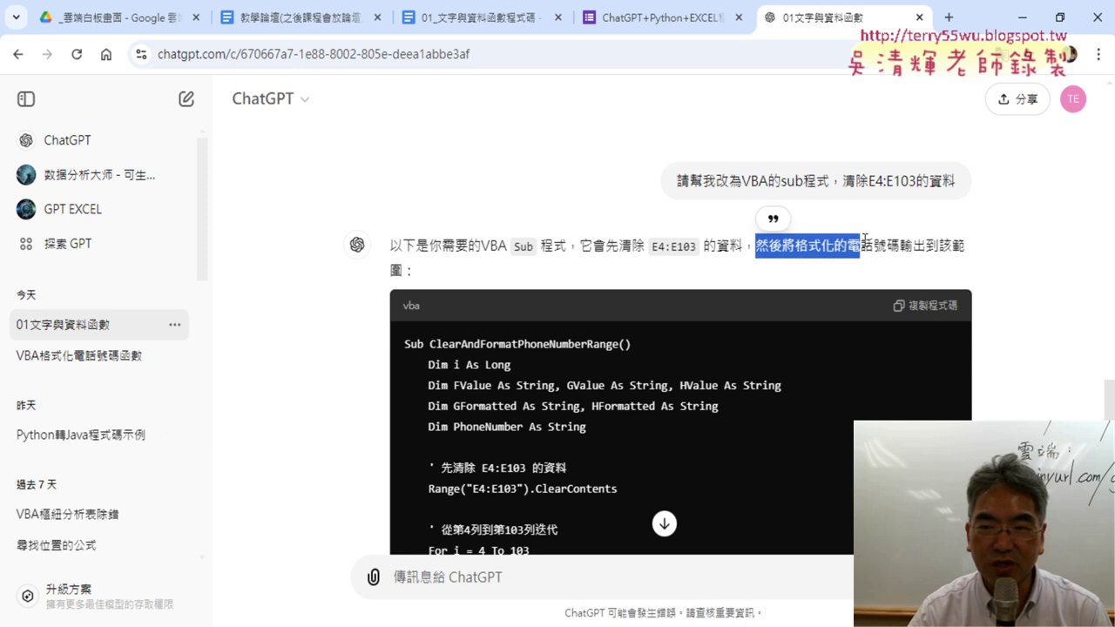
click(794, 241)
mouse_move(783, 246)
mouse_down()
mouse_move(941, 253)
mouse_move(941, 268)
mouse_up()
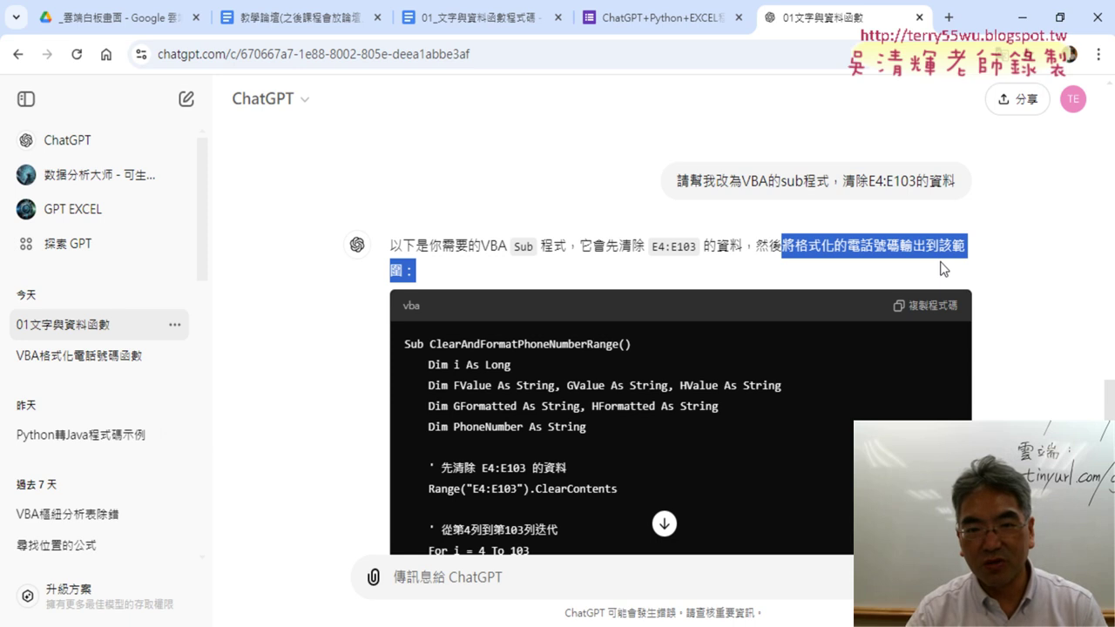
Start a follow-up message beginning 不需要
click(664, 523)
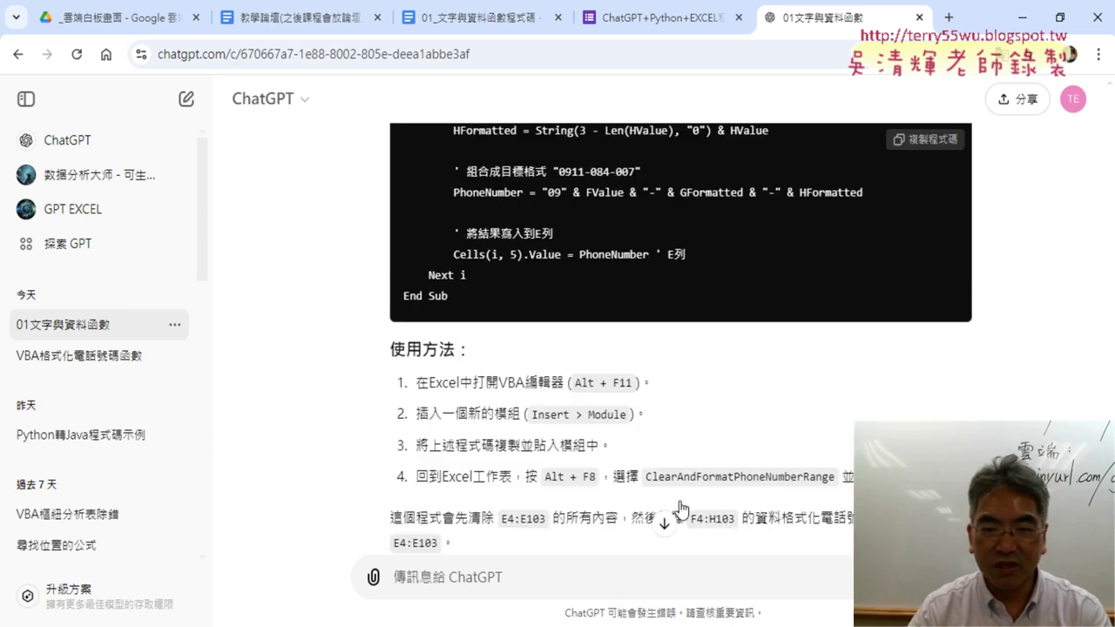
click(594, 585)
text(ㄅㄨ)
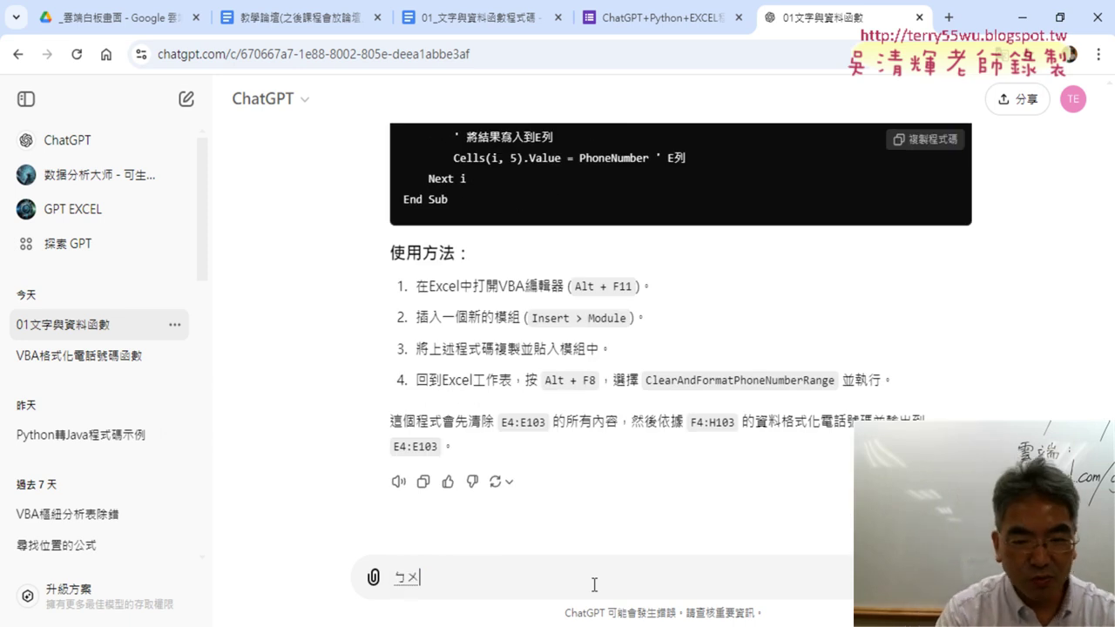
text(不ㄒㄩ)
text(需要)
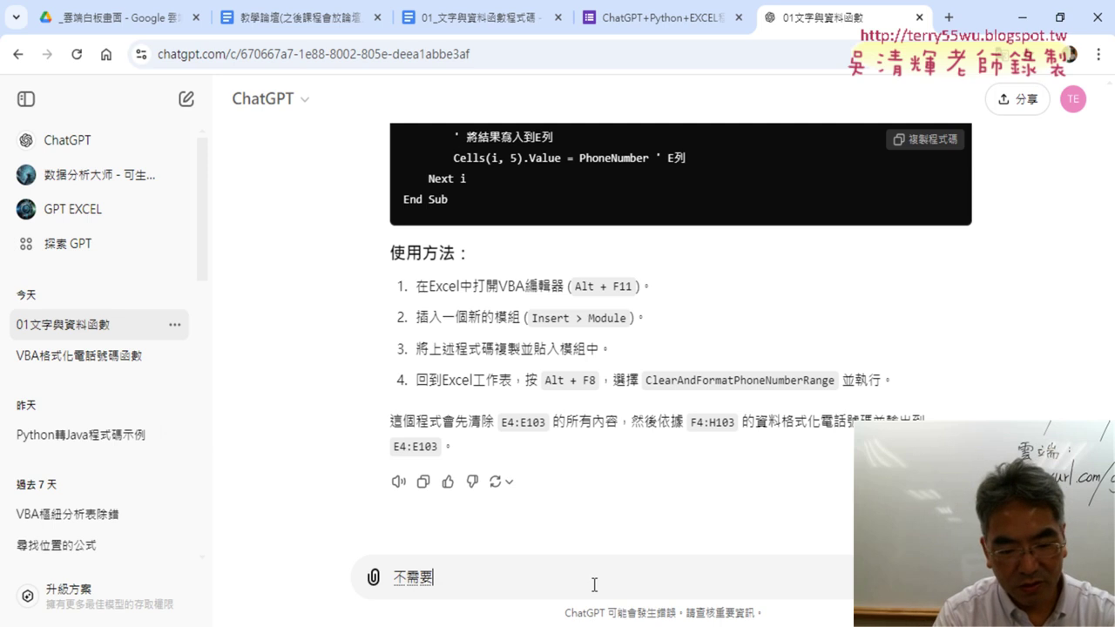
Send the follow-up message 不需要格式化
key(BackSpace)
key(BackSpace)
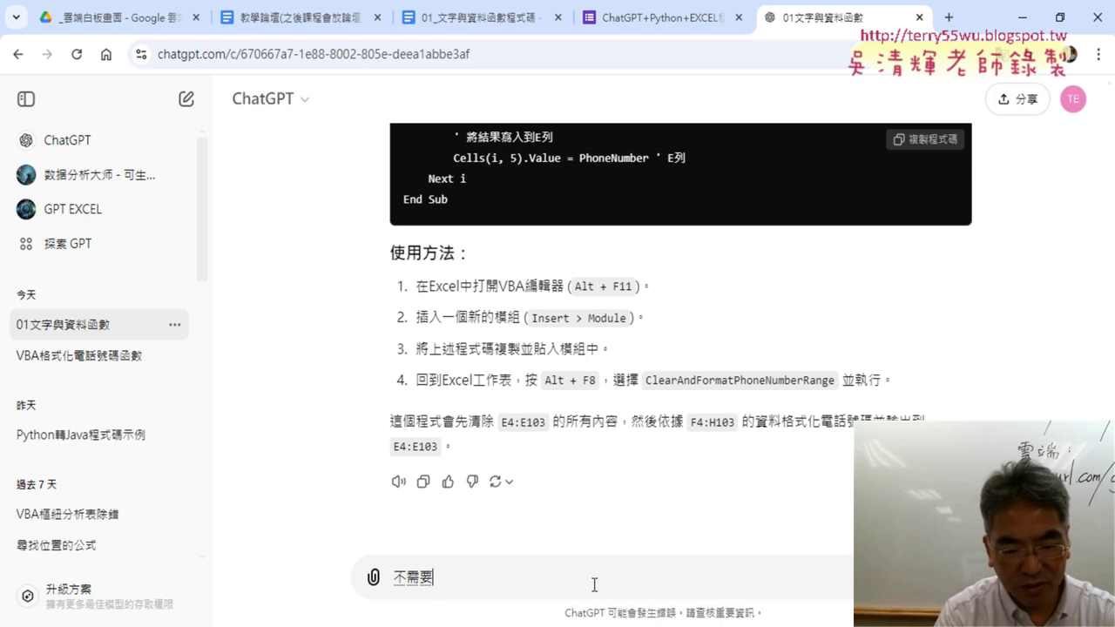
text(格式化)
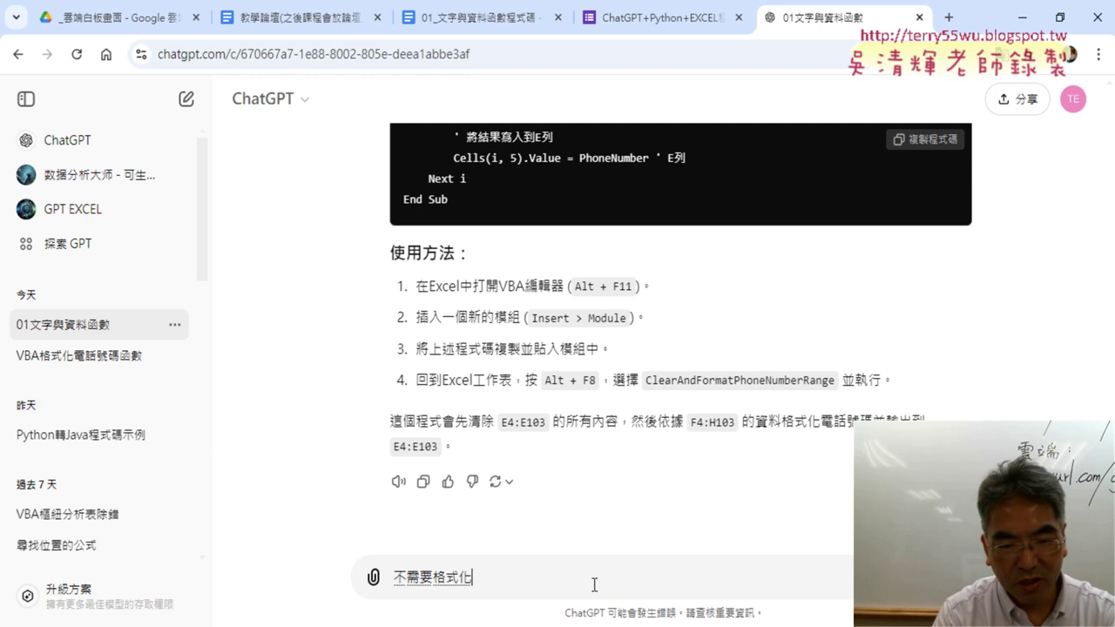
key(Return)
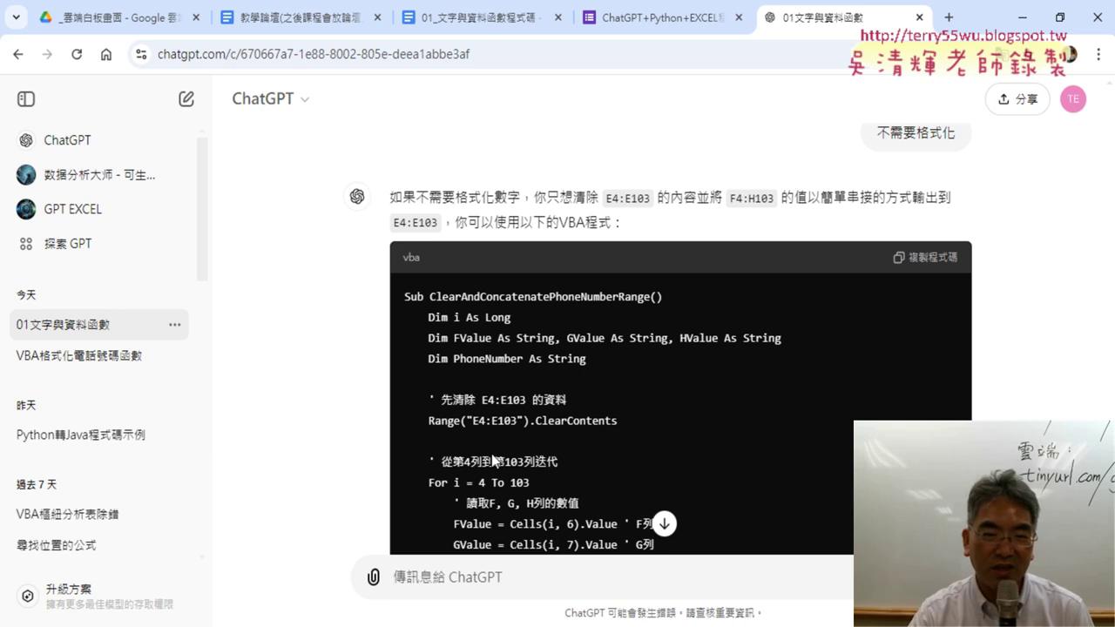
Review the returned ClearAndConcatenatePhoneNumberRange code and copy it
scroll(492, 454, up, 2)
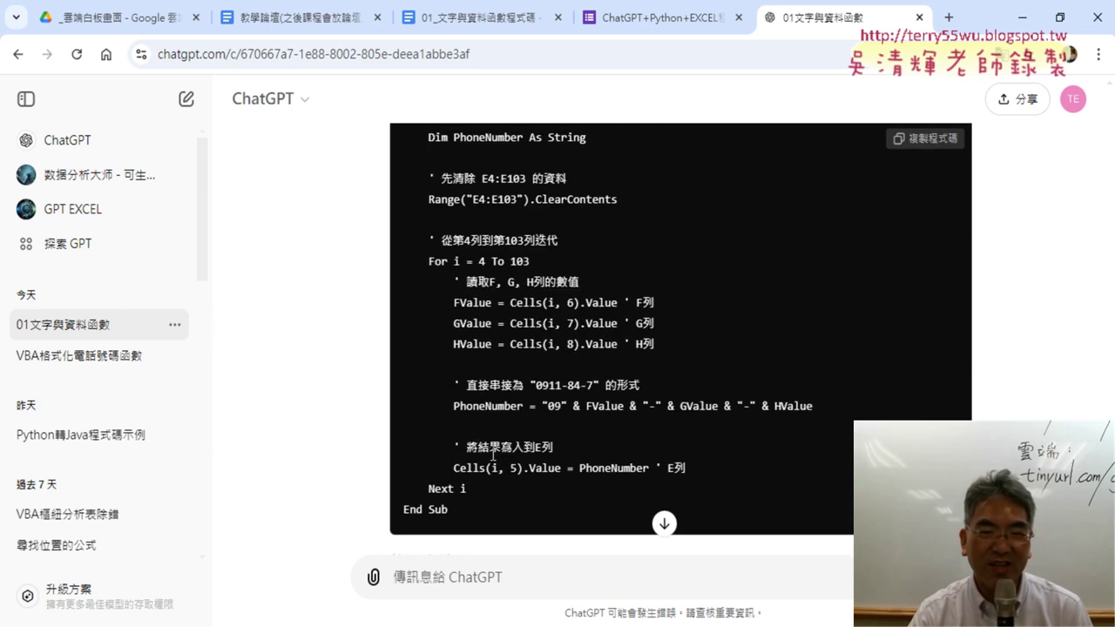
scroll(493, 454, up, 3)
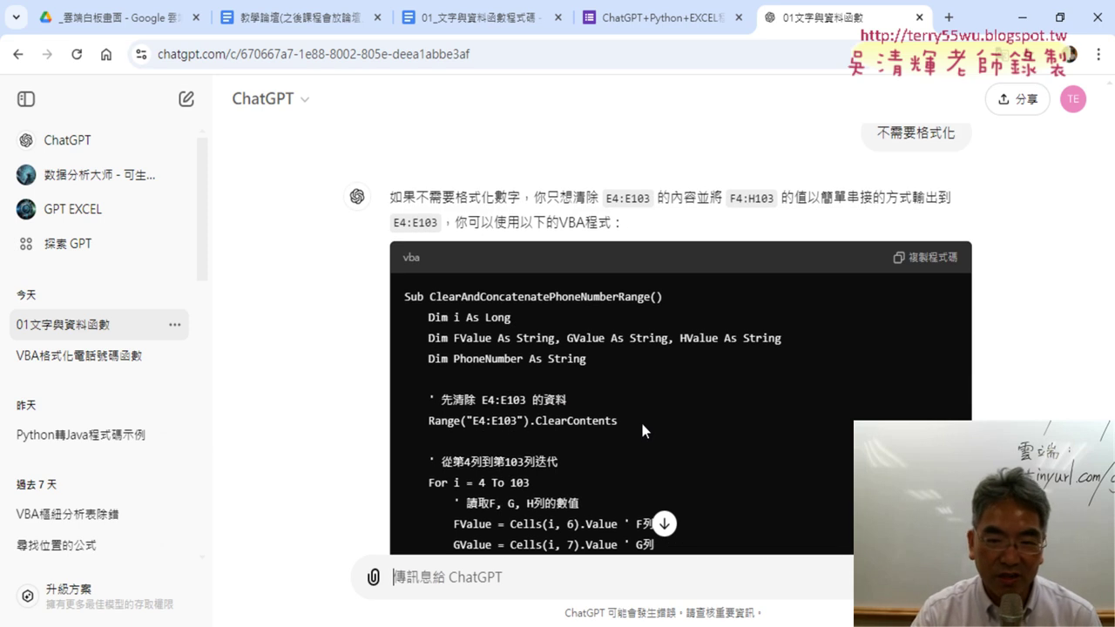
drag(642, 426, 428, 420)
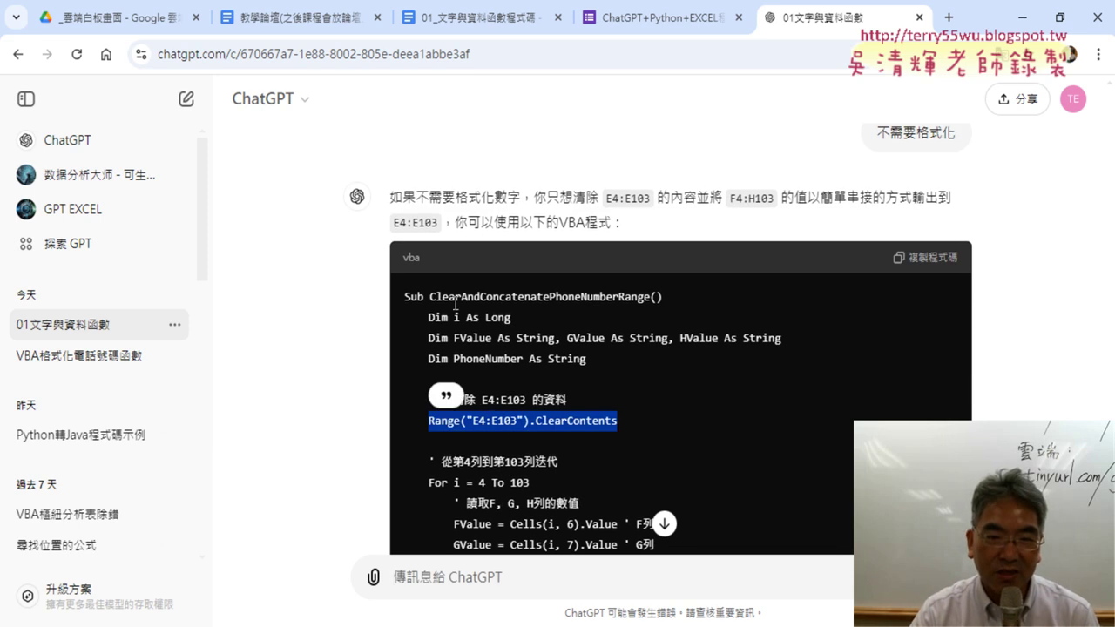
drag(429, 317, 428, 380)
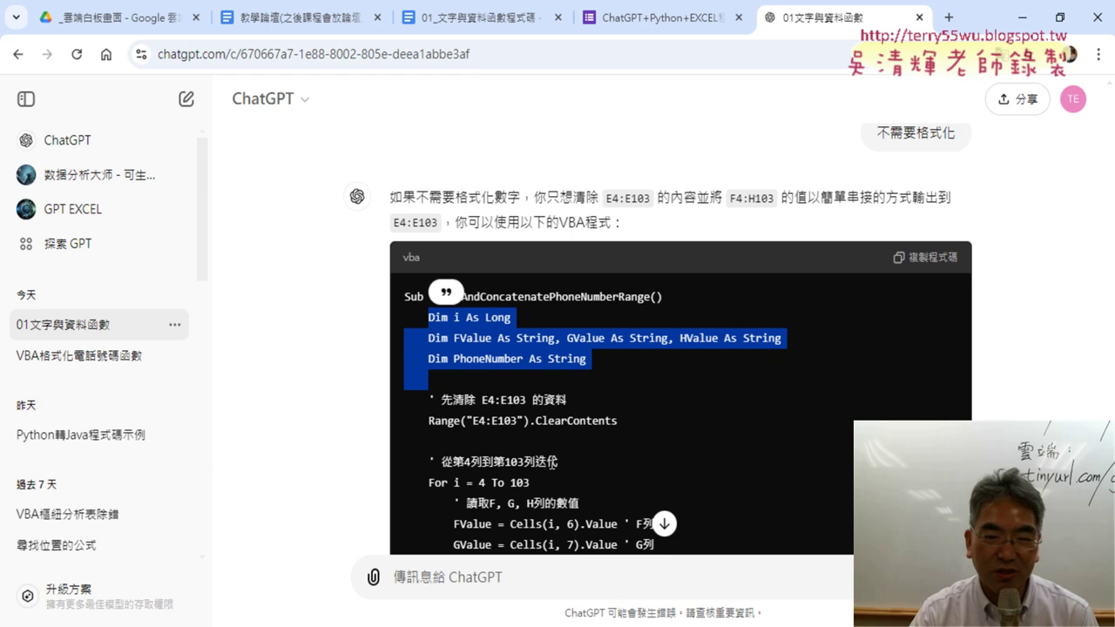
scroll(552, 462, down, 2)
drag(420, 295, 470, 393)
scroll(985, 209, up, 1)
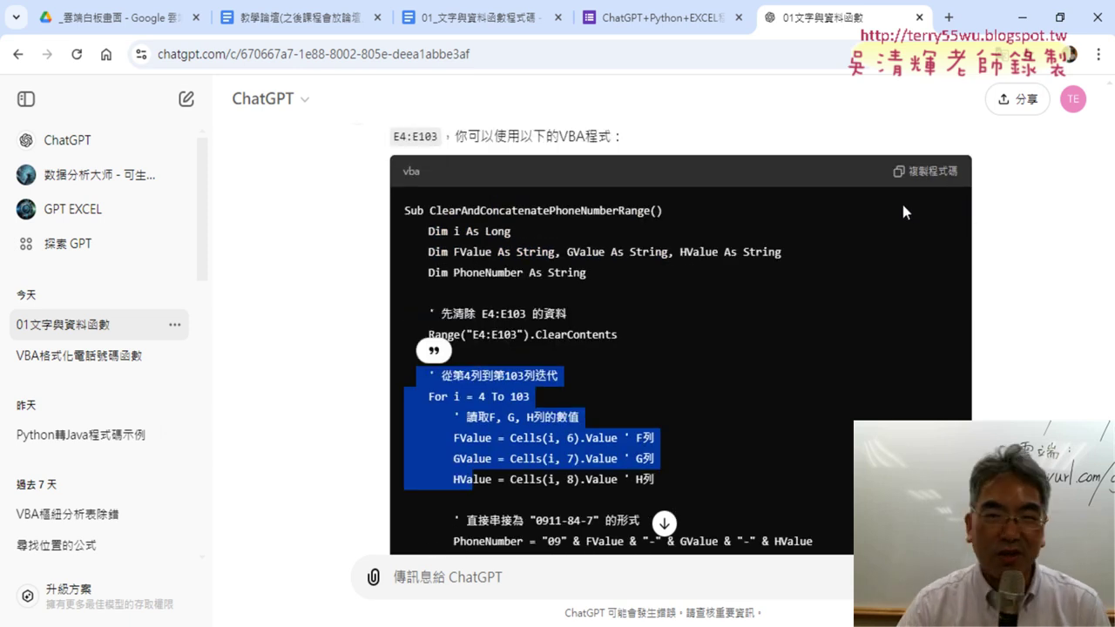
click(923, 171)
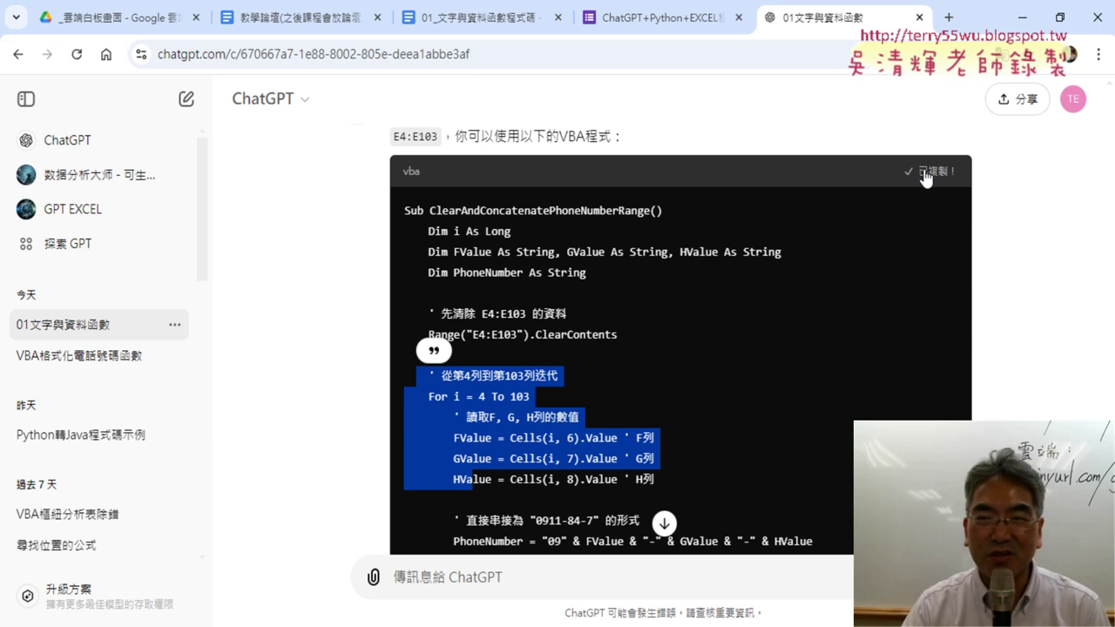
Paste the copied macro into Module1 below the 手機 Sub
key(alt+Tab)
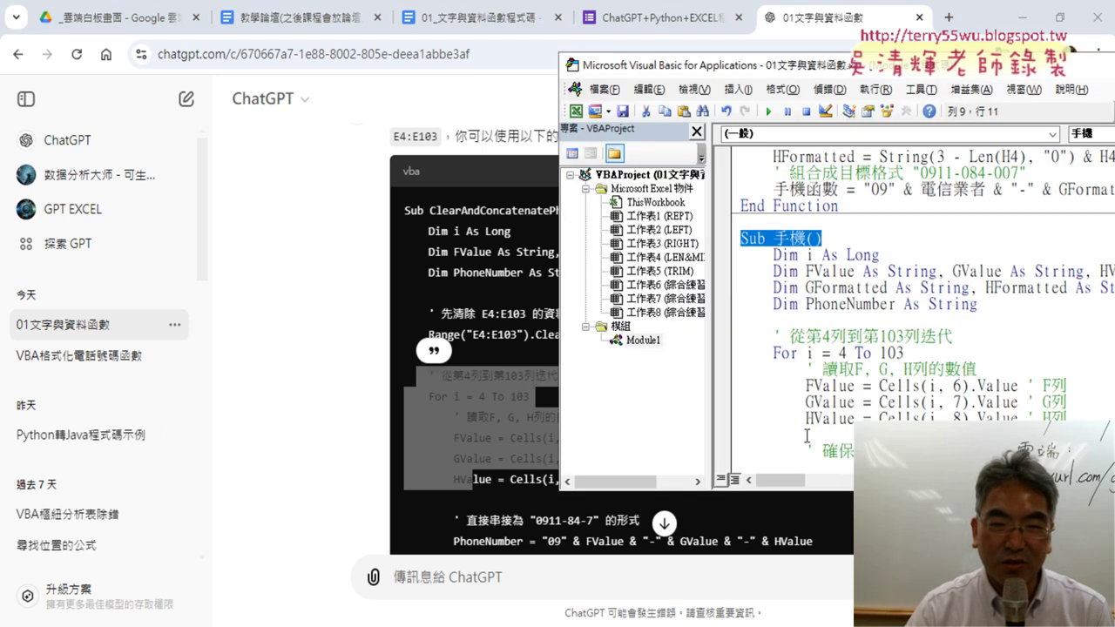
scroll(806, 435, down, 4)
click(1023, 17)
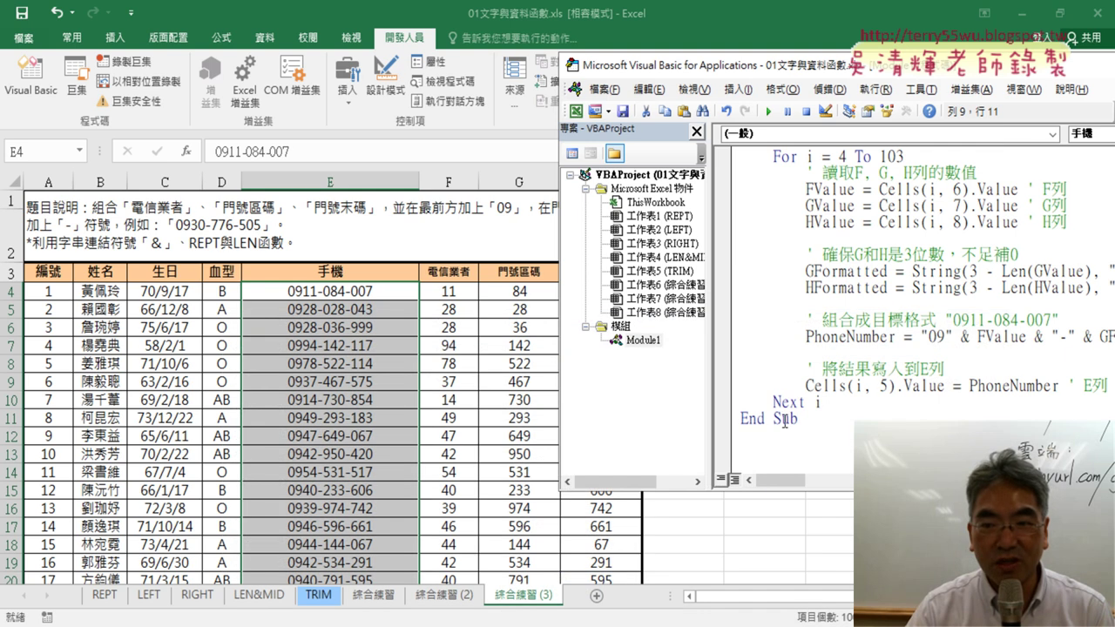
click(772, 435)
key(ctrl+v)
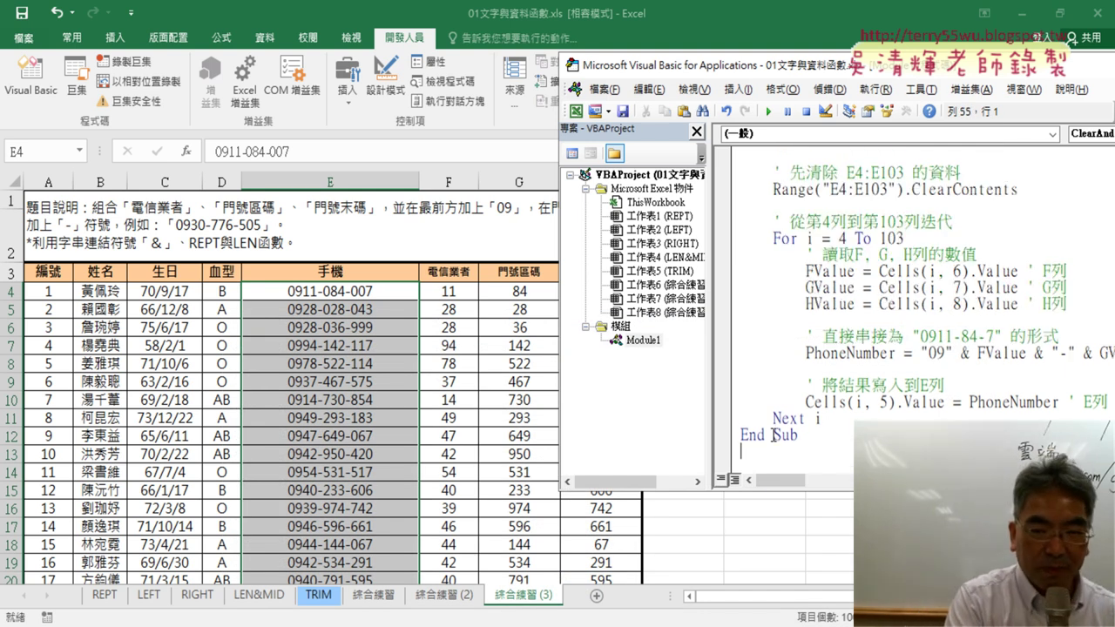
Strip the loop and Dim lines so the macro only clears Range("E4:E103")
drag(844, 424, 748, 211)
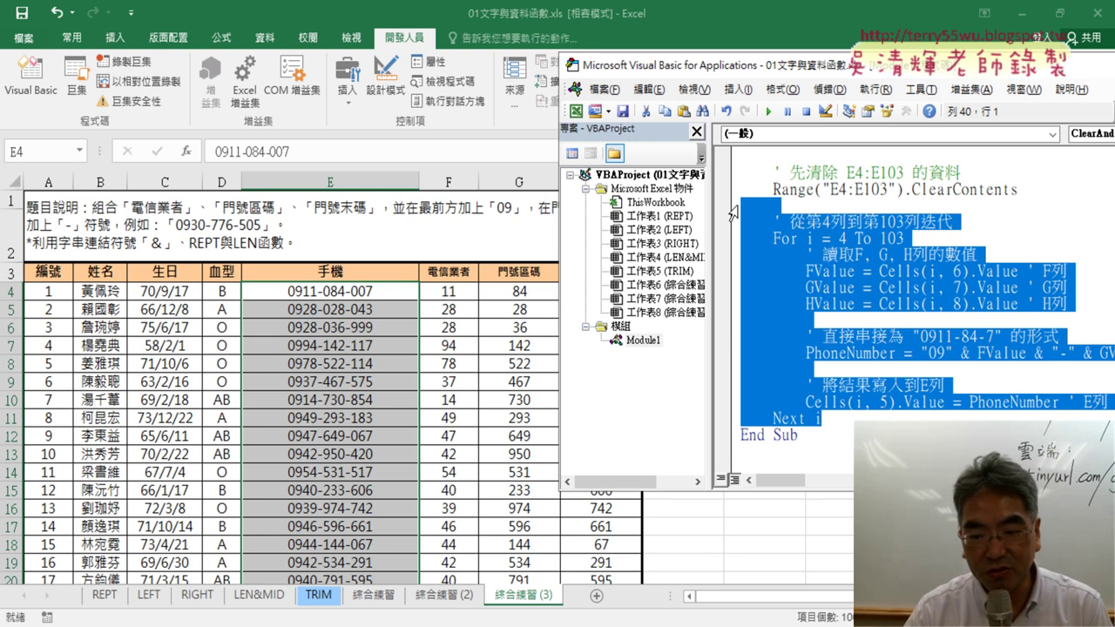
key(Delete)
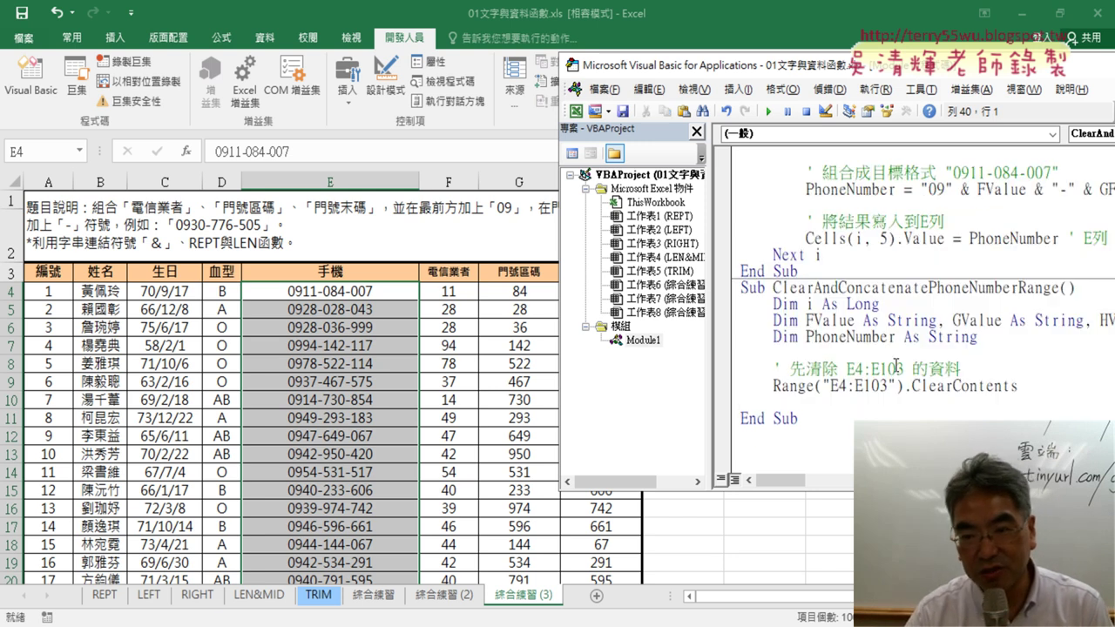
drag(957, 348, 730, 305)
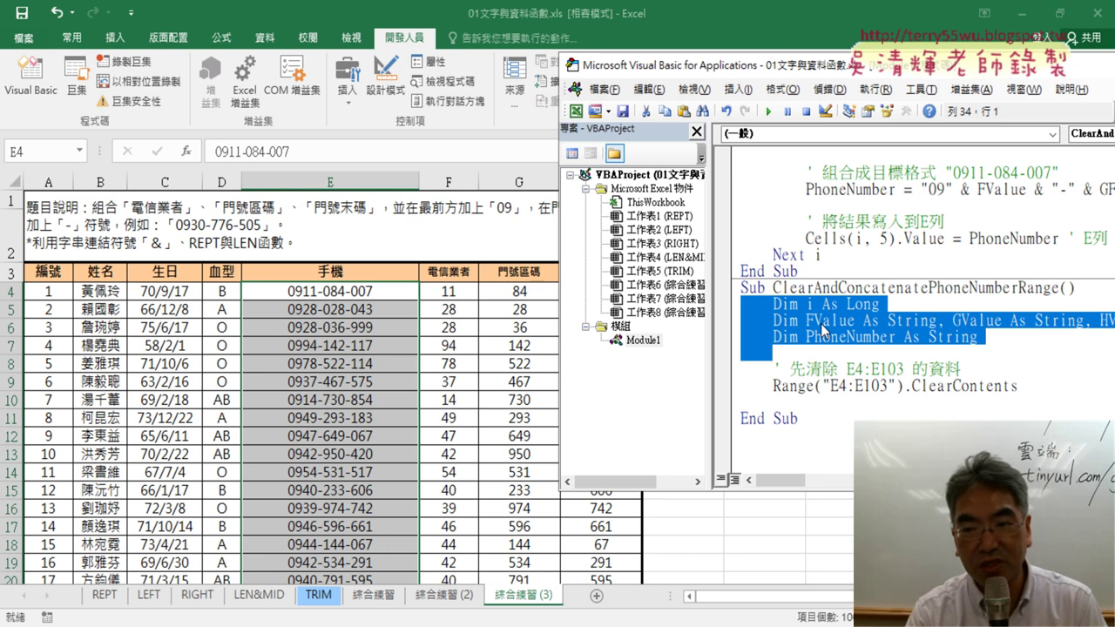
key(Delete)
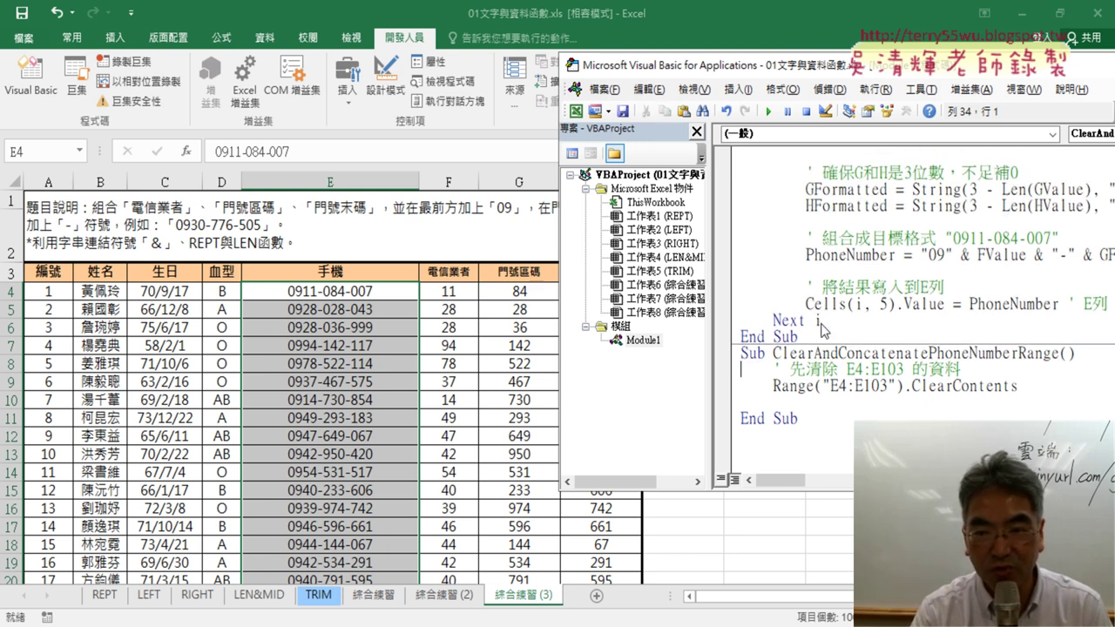
key(Delete)
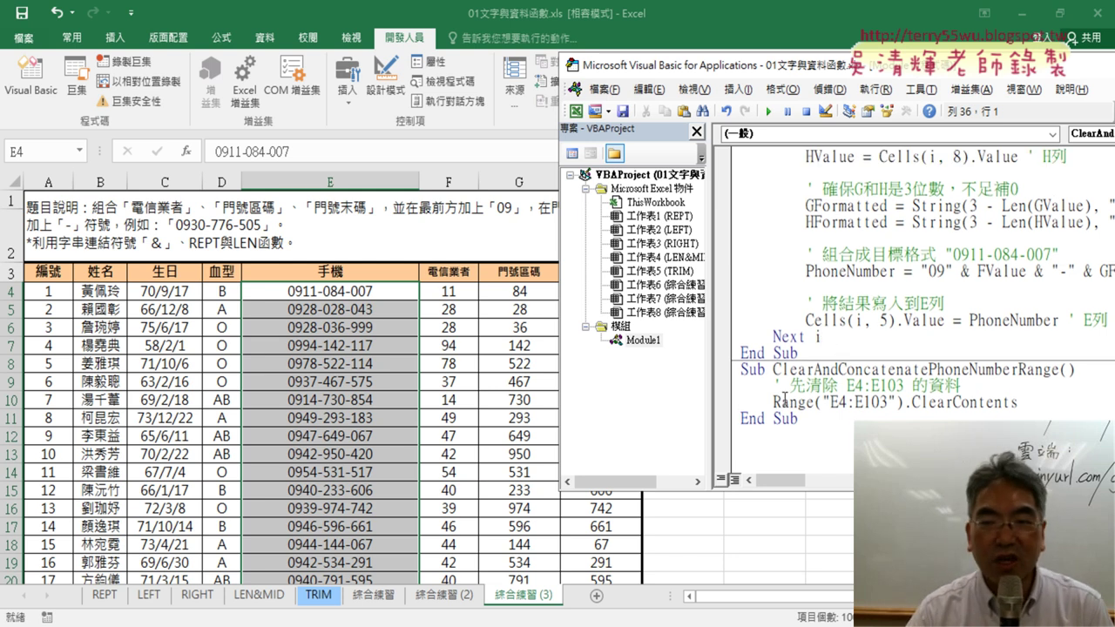
drag(772, 406, 911, 400)
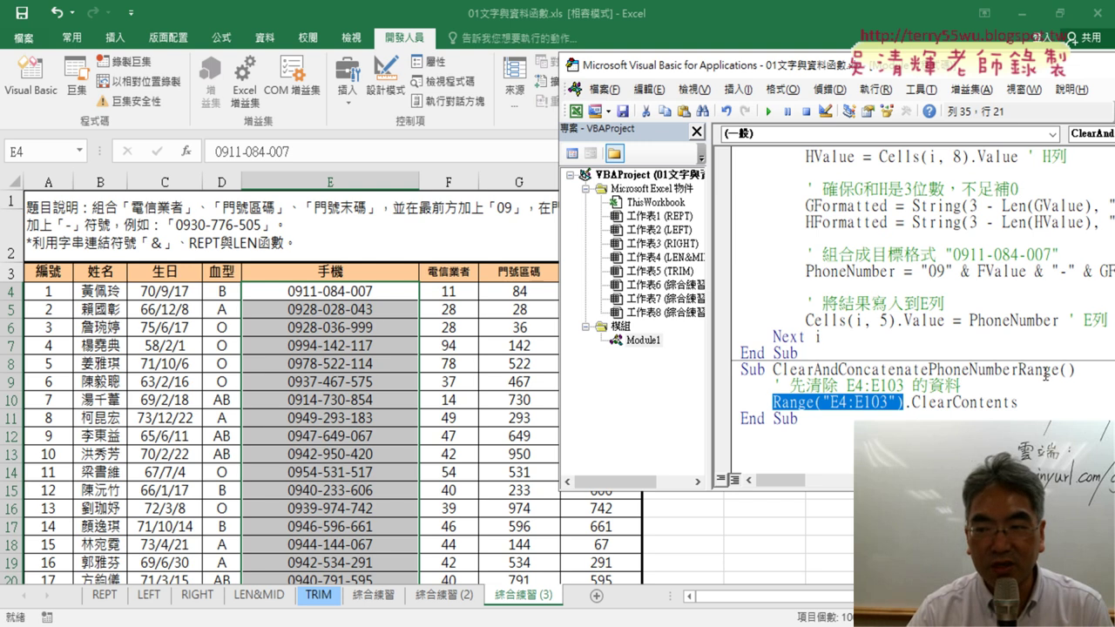
Rename the second Sub to 清除 and run it to empty the 手機 column
drag(1059, 370, 772, 371)
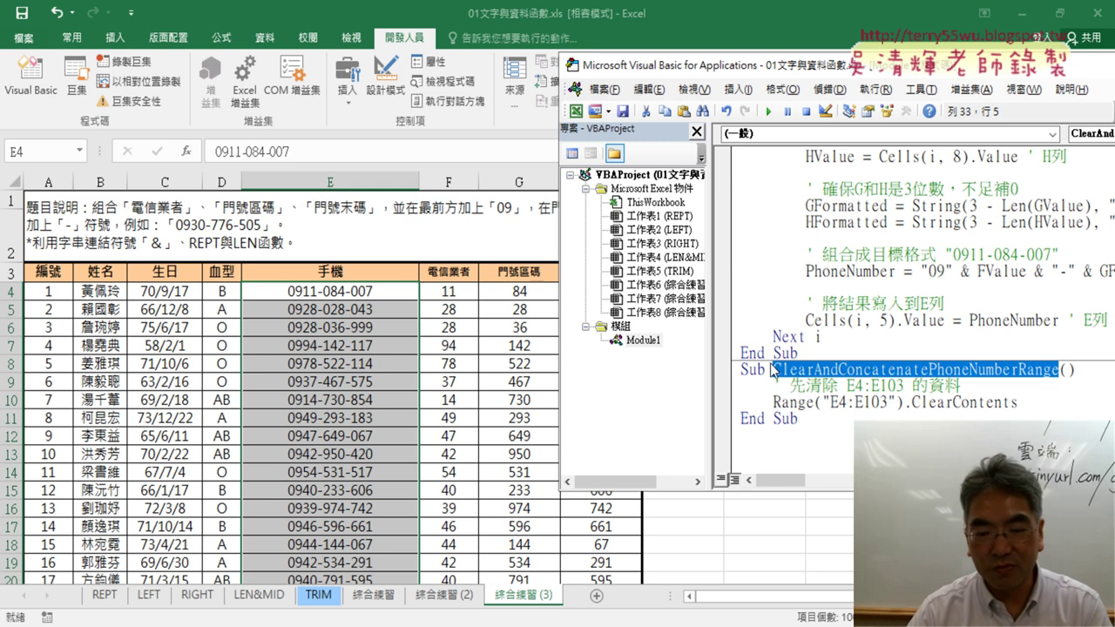
drag(772, 370, 775, 371)
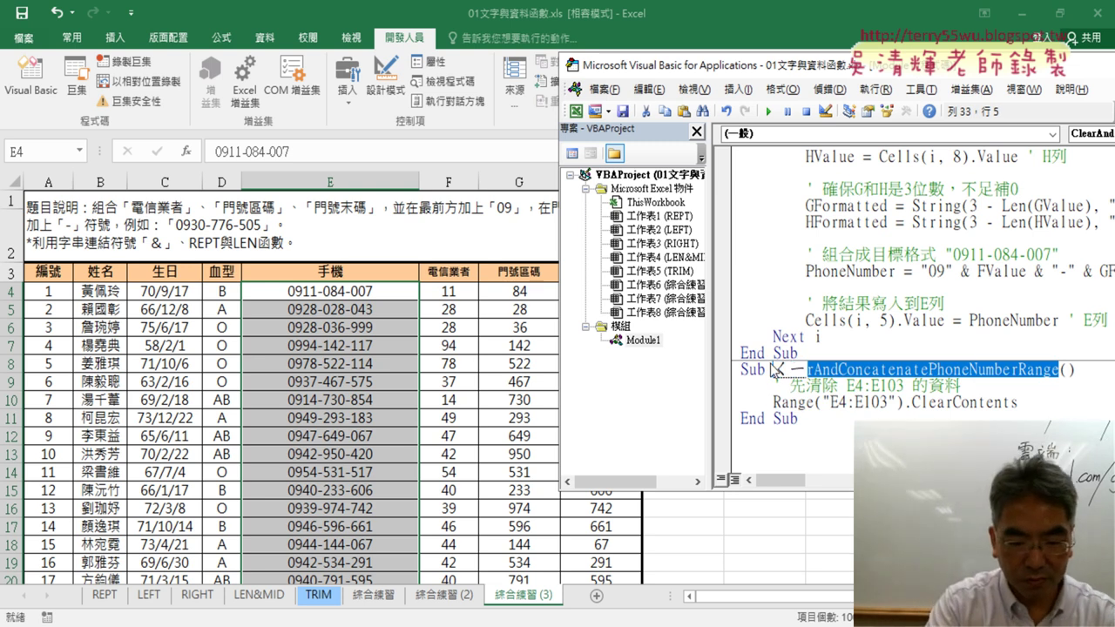
text(清除)
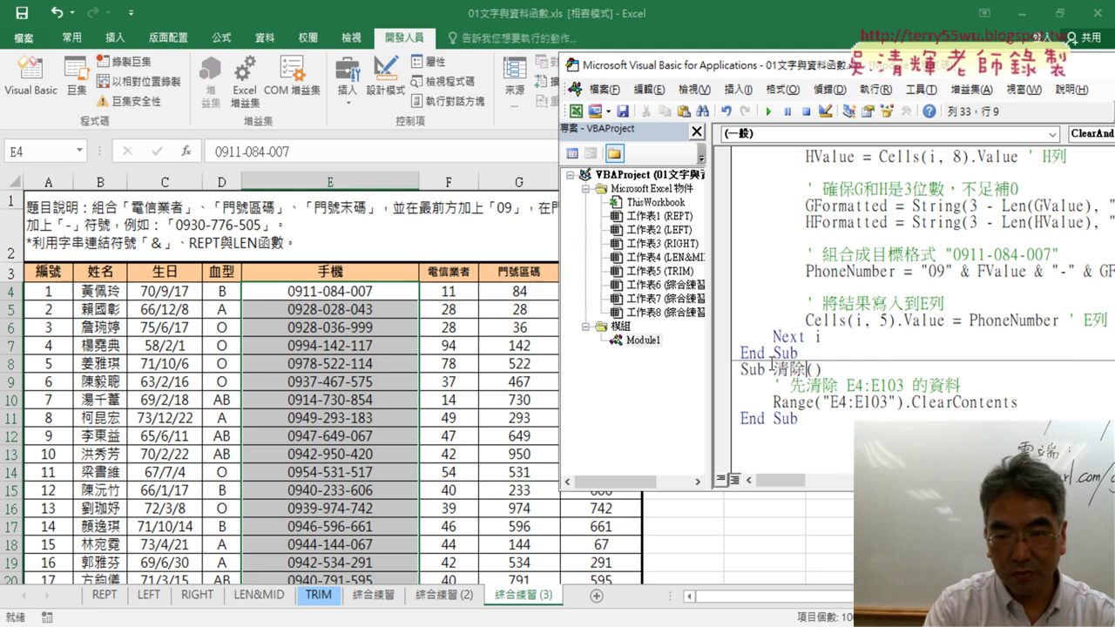
click(829, 402)
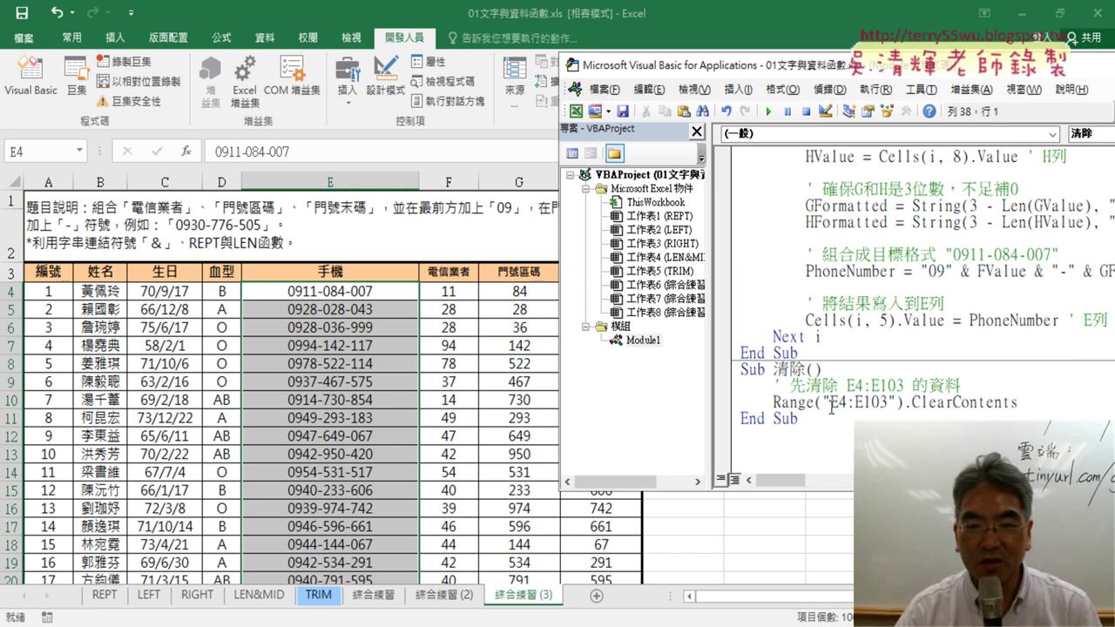
click(769, 112)
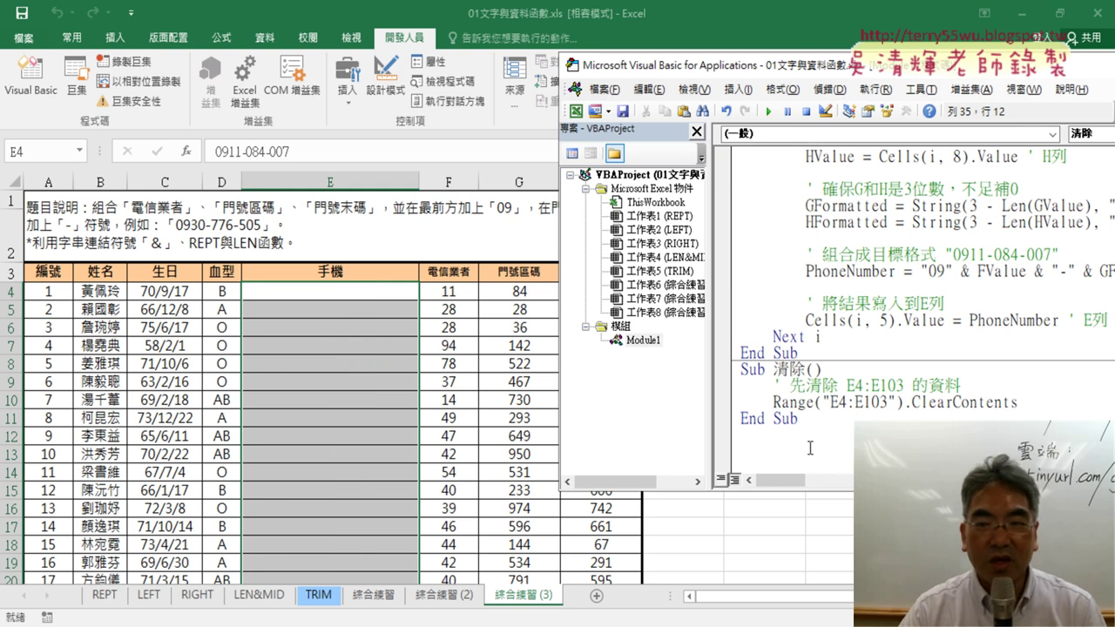
Highlight Range, "E4:E103" and .ClearContents in the 清除 line to explain them
drag(773, 403, 815, 403)
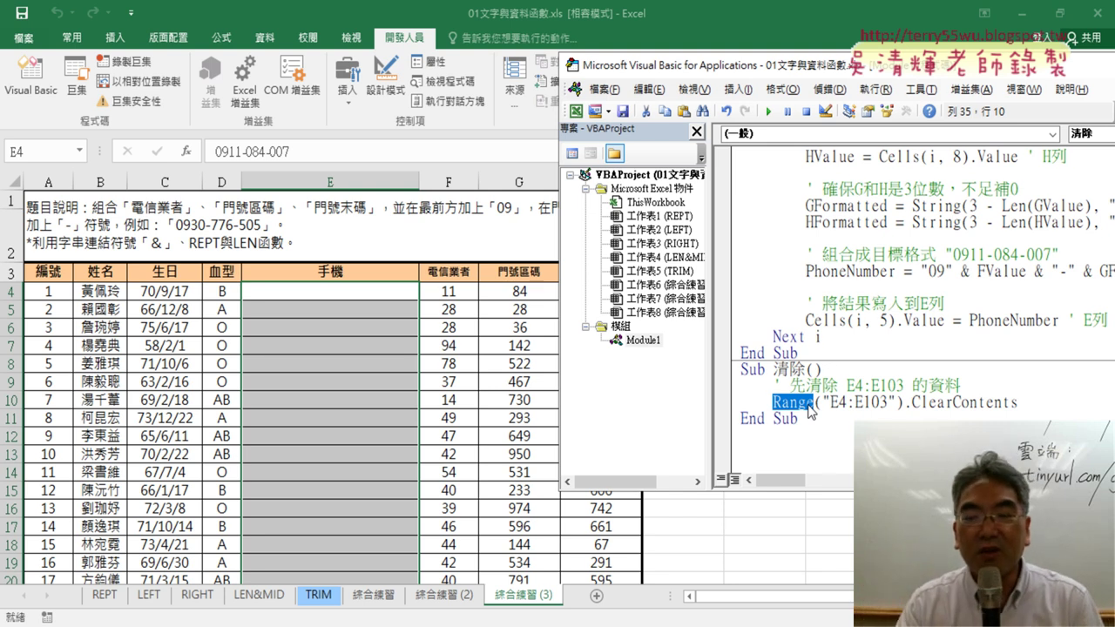
drag(831, 401, 893, 400)
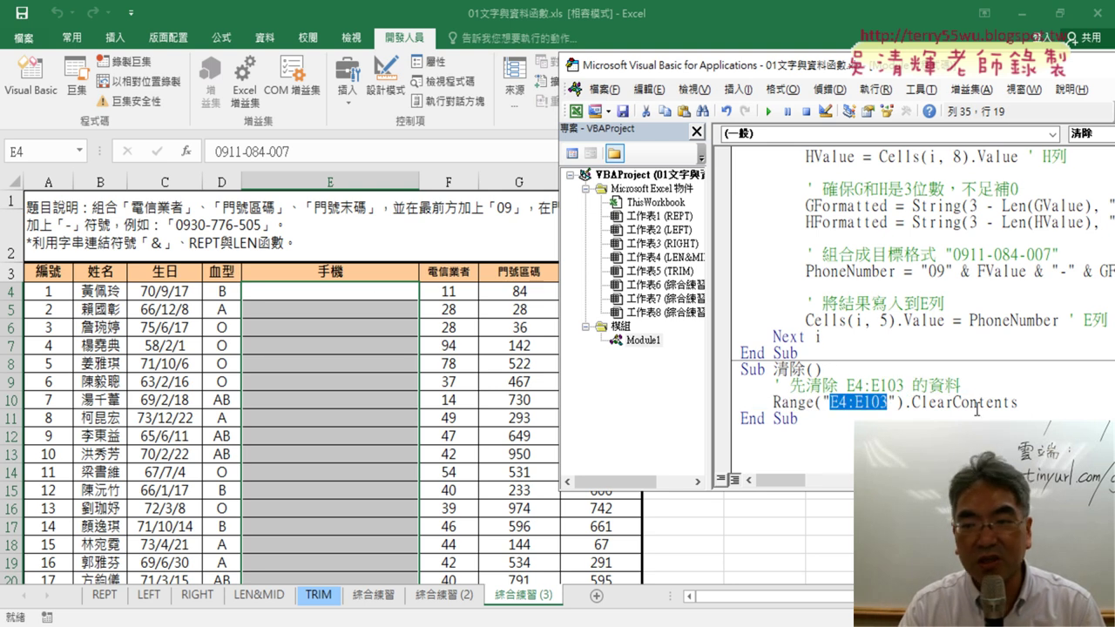
drag(1027, 403, 903, 403)
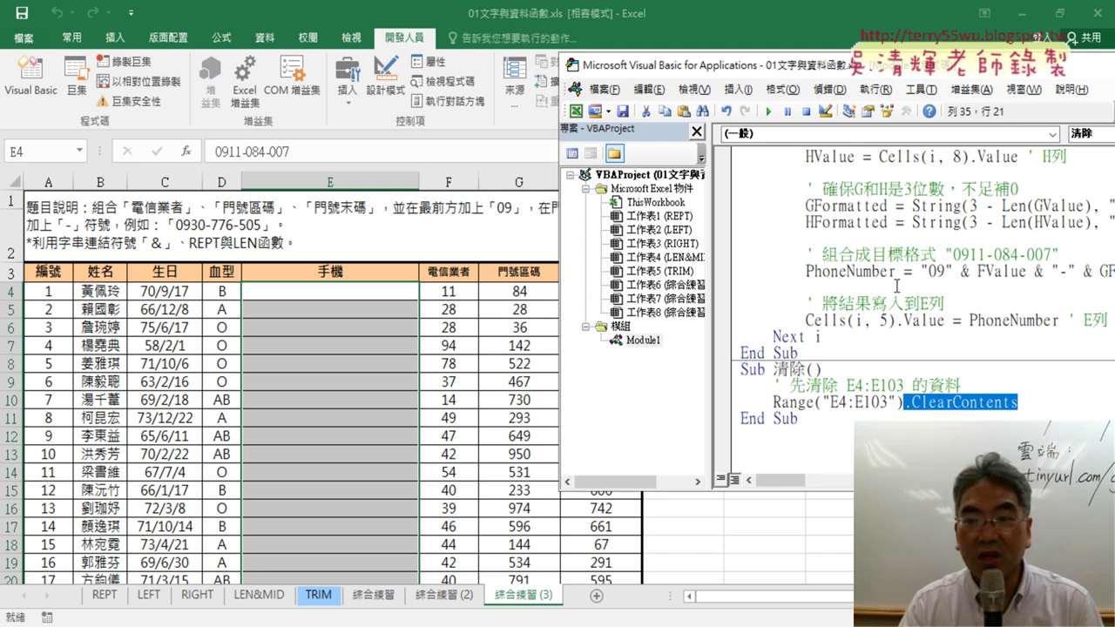
Run 手機 to refill the phone numbers, run 清除 to clear them, and widen the code area
click(860, 253)
click(768, 112)
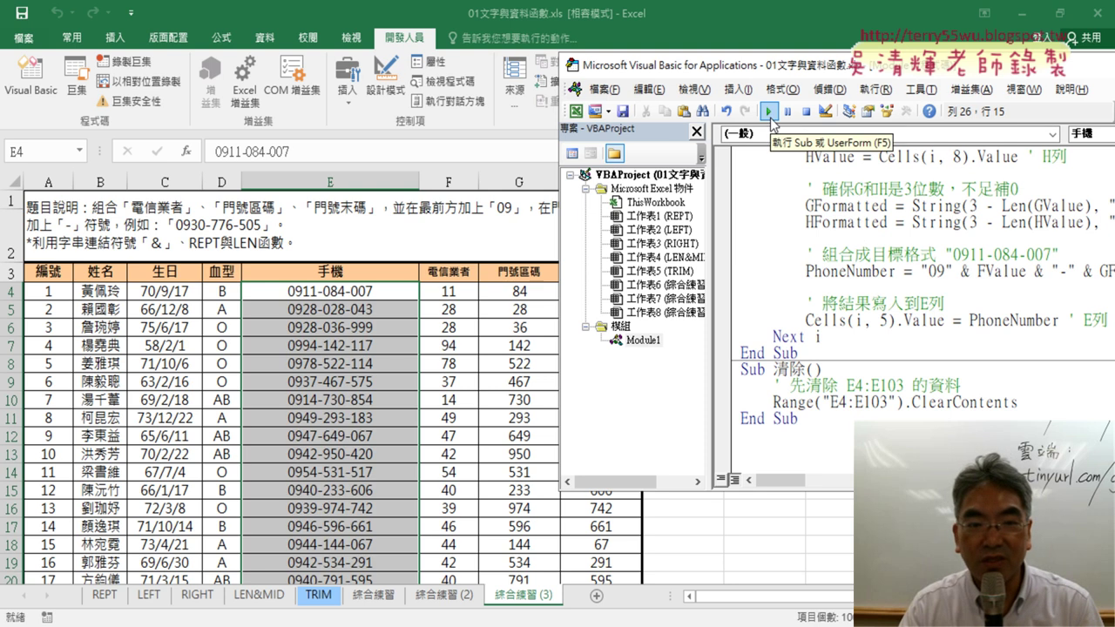
click(825, 384)
click(768, 112)
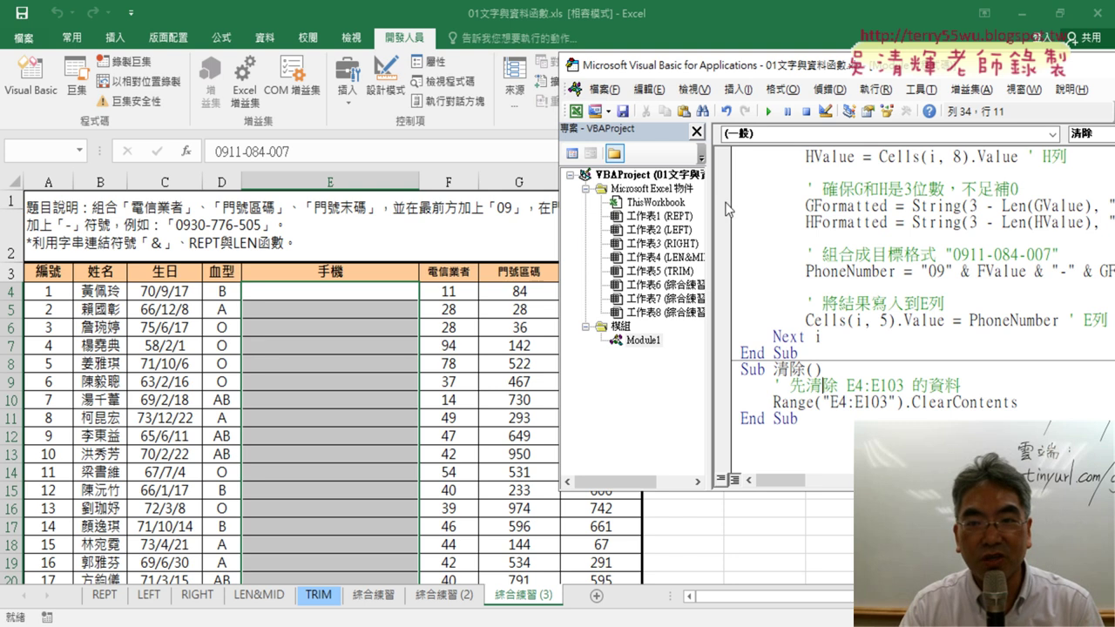
drag(707, 201, 662, 202)
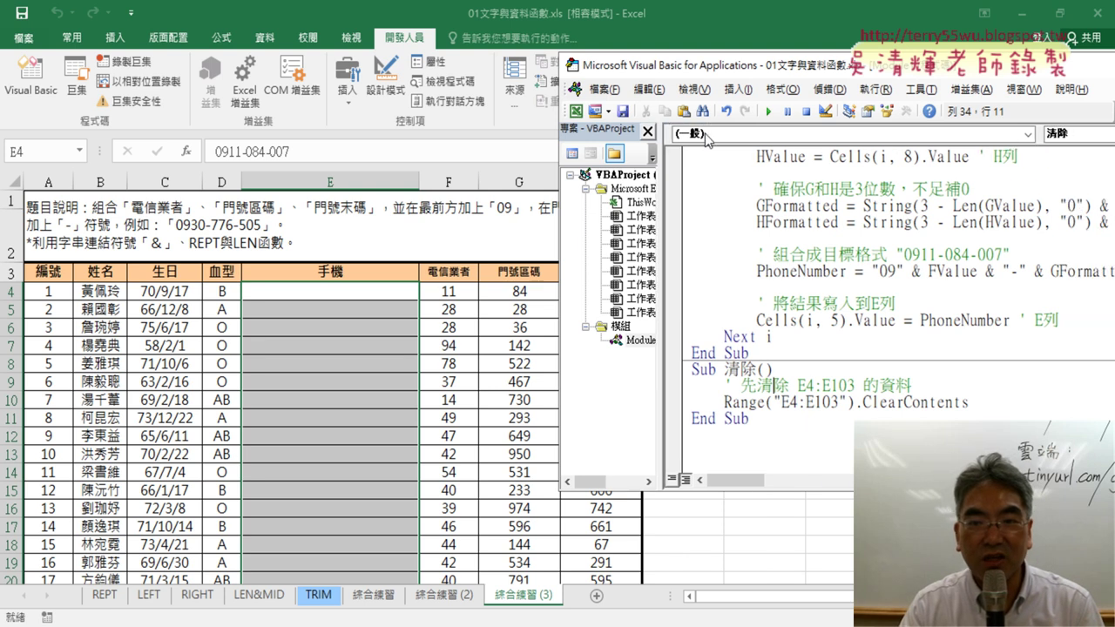
Shift the VBA editor window left, look over the code, and bring ChatGPT back to the front
drag(734, 72, 342, 83)
scroll(447, 250, up, 2)
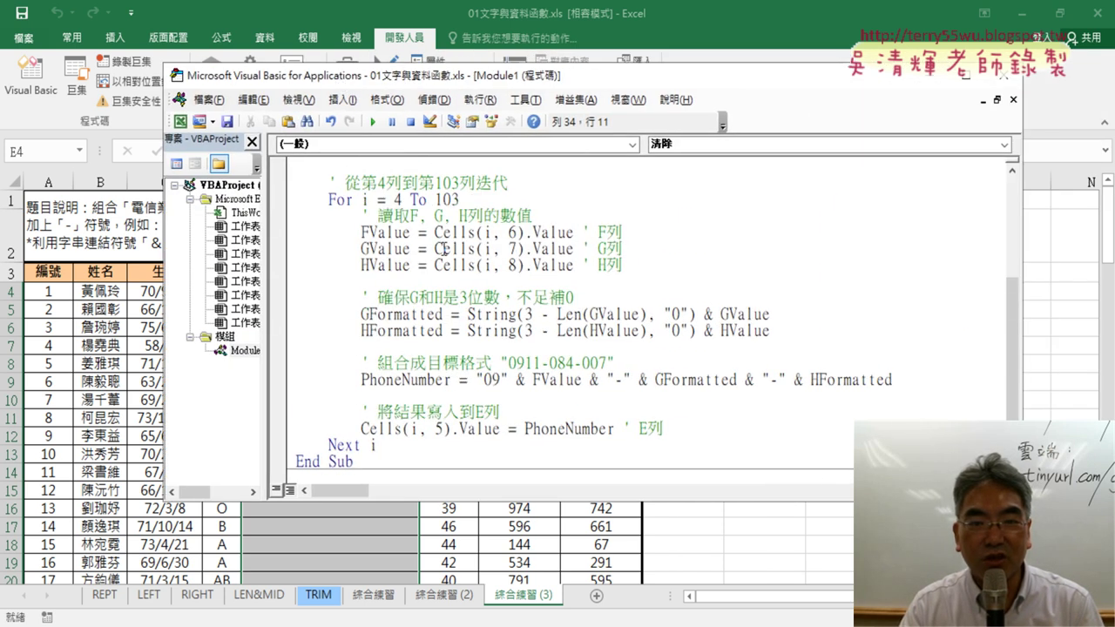
scroll(447, 250, down, 2)
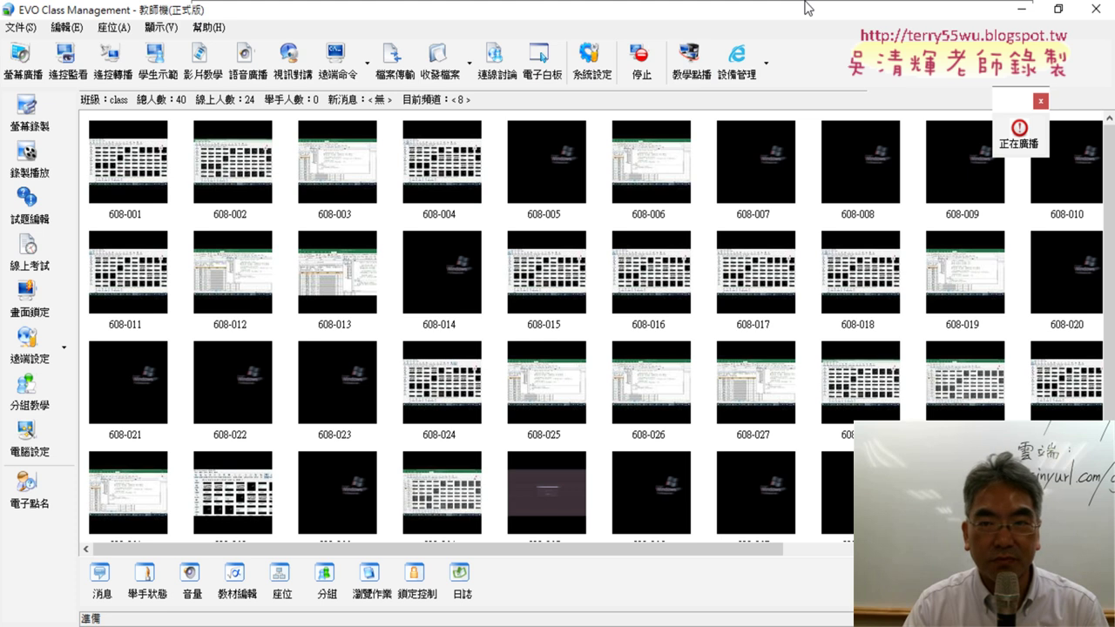
mouse_move(808, 9)
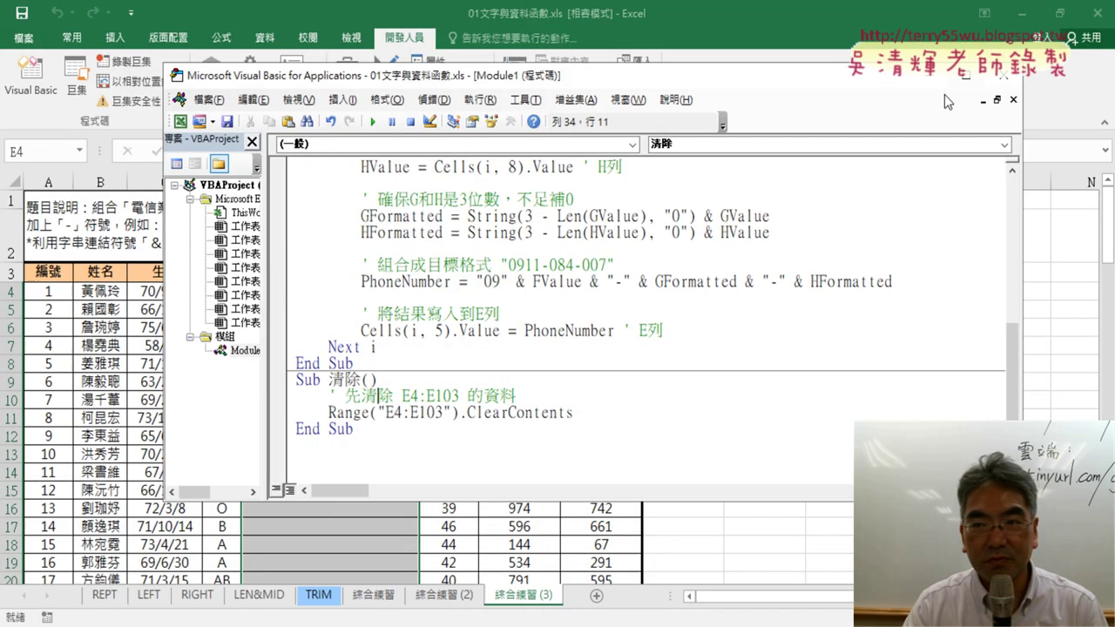
scroll(809, 266, up, 2)
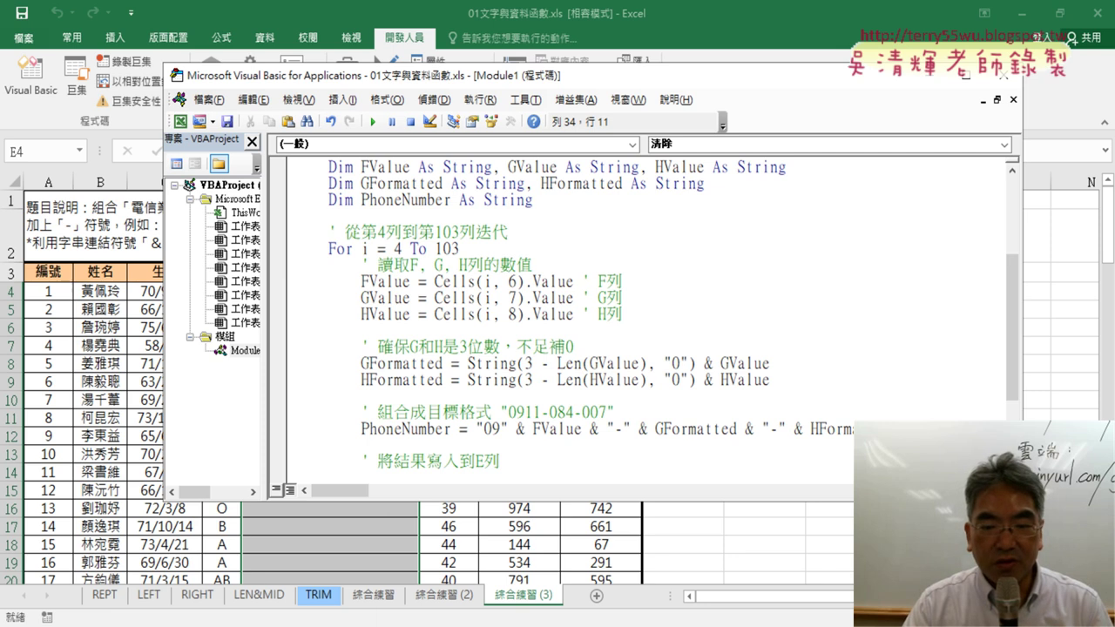
click(562, 575)
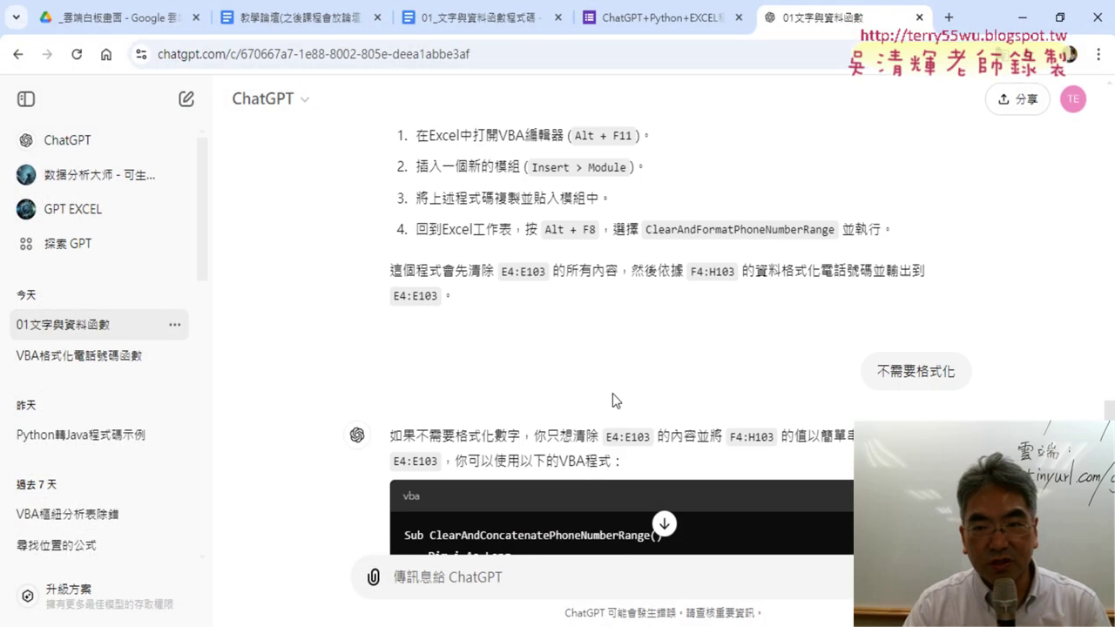
scroll(612, 400, up, 15)
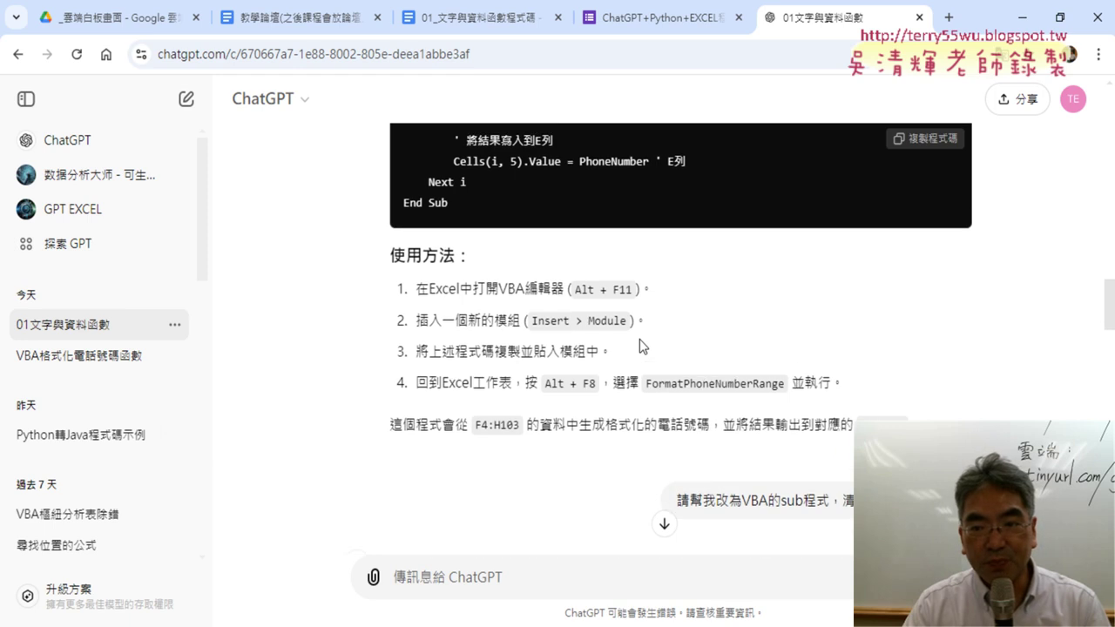
scroll(639, 339, up, 5)
scroll(640, 339, up, 5)
scroll(639, 338, up, 5)
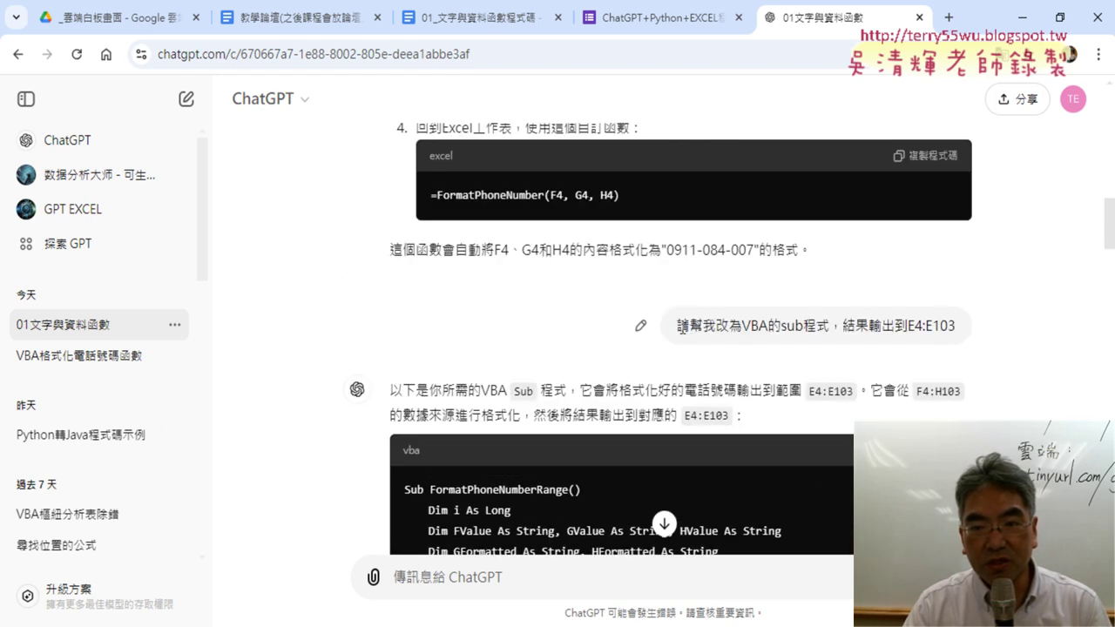
drag(684, 327, 816, 331)
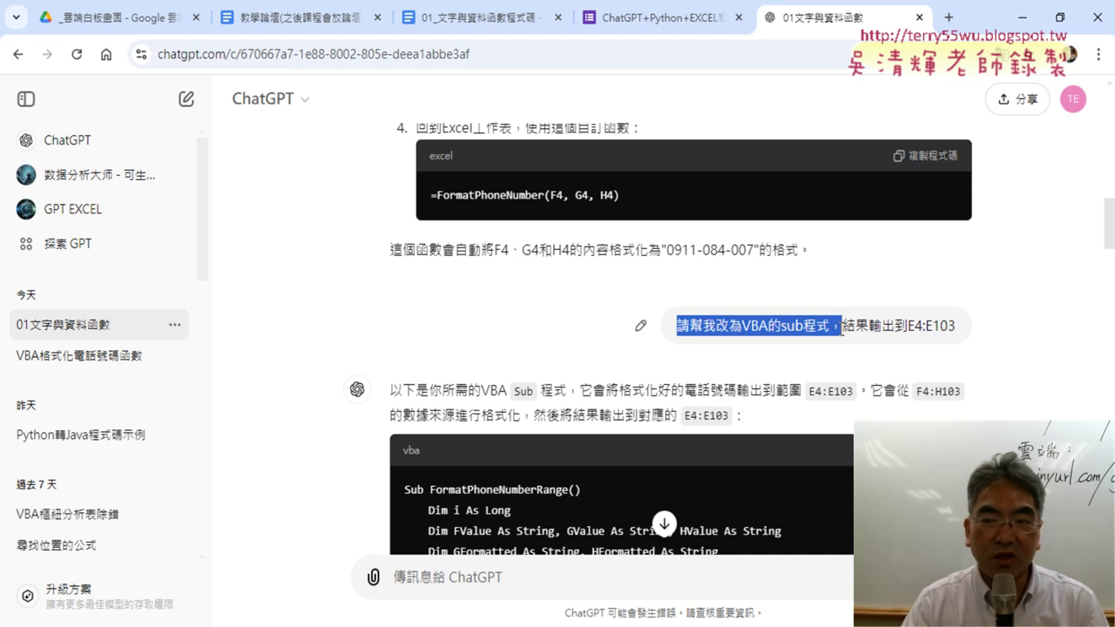
drag(843, 325, 978, 338)
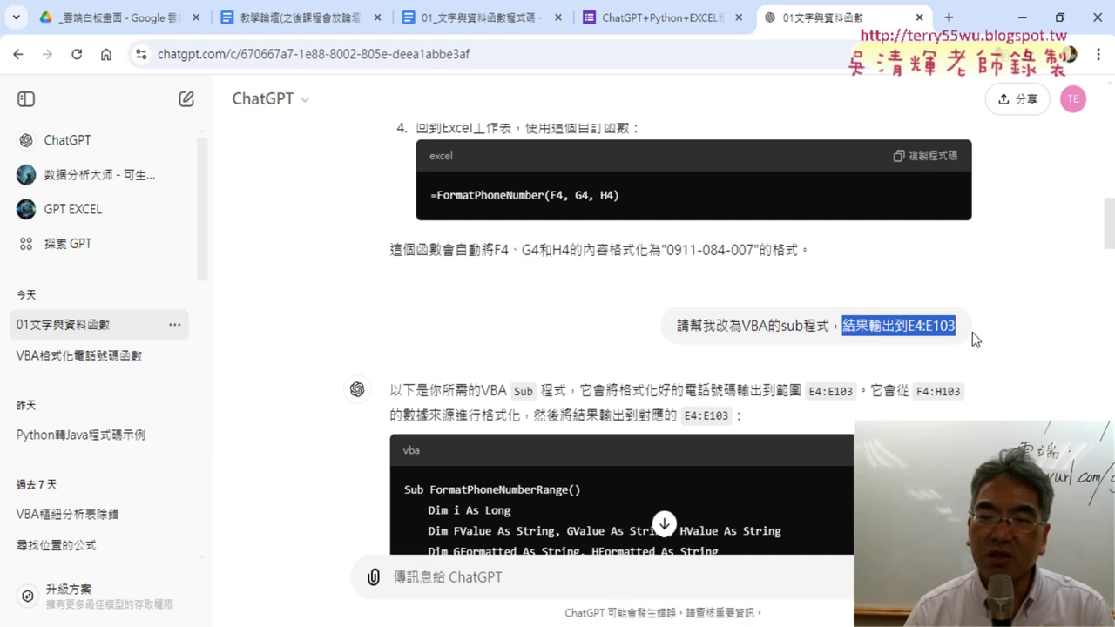
scroll(939, 333, down, 5)
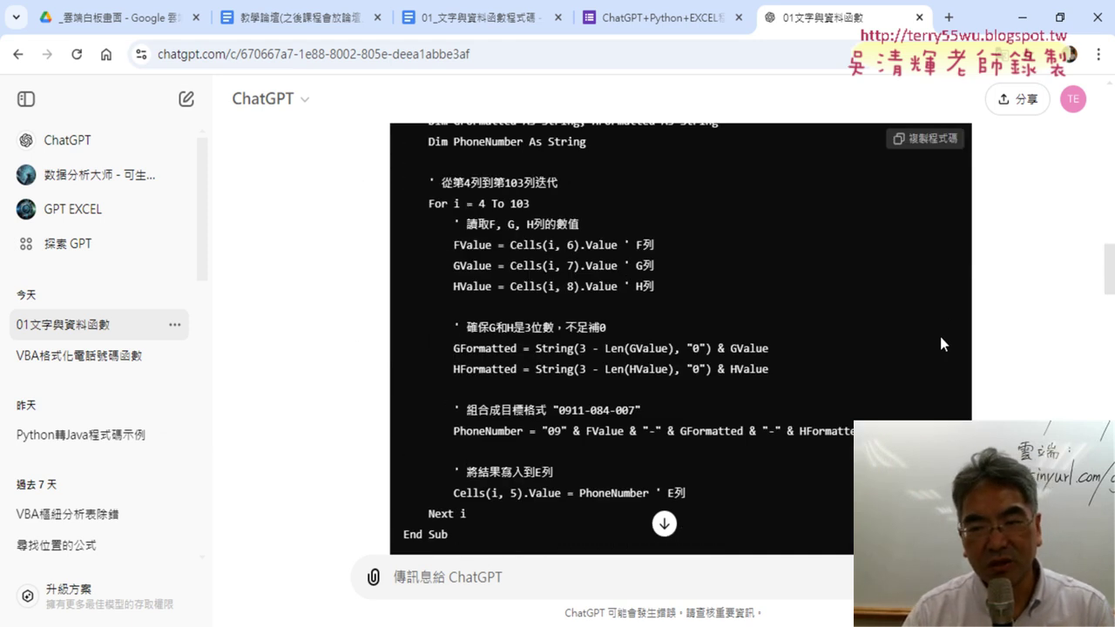
scroll(941, 344, down, 2)
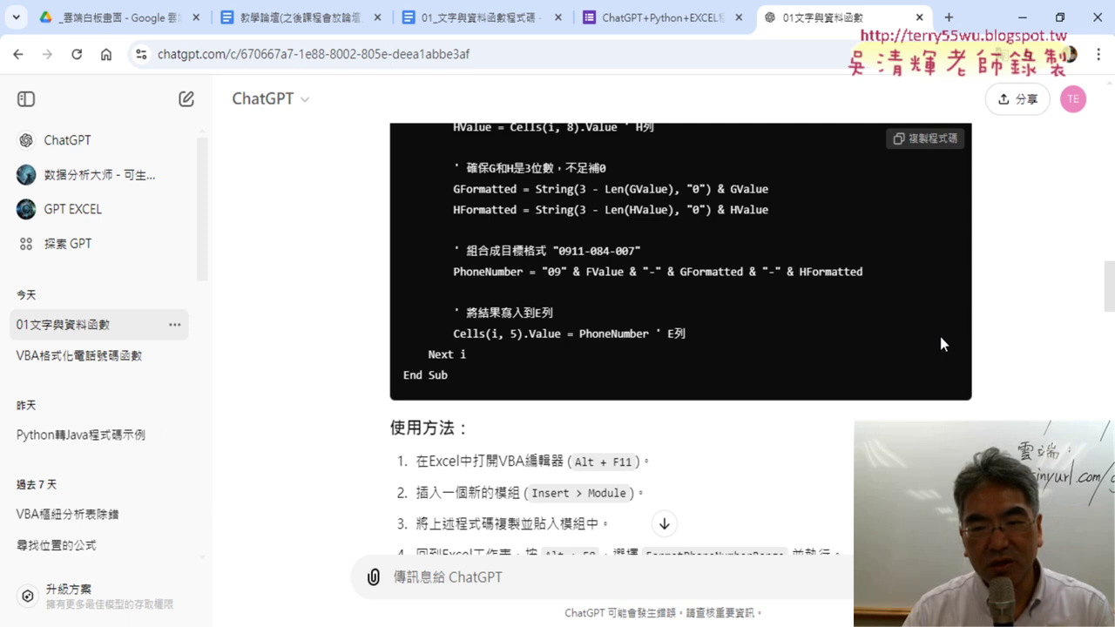